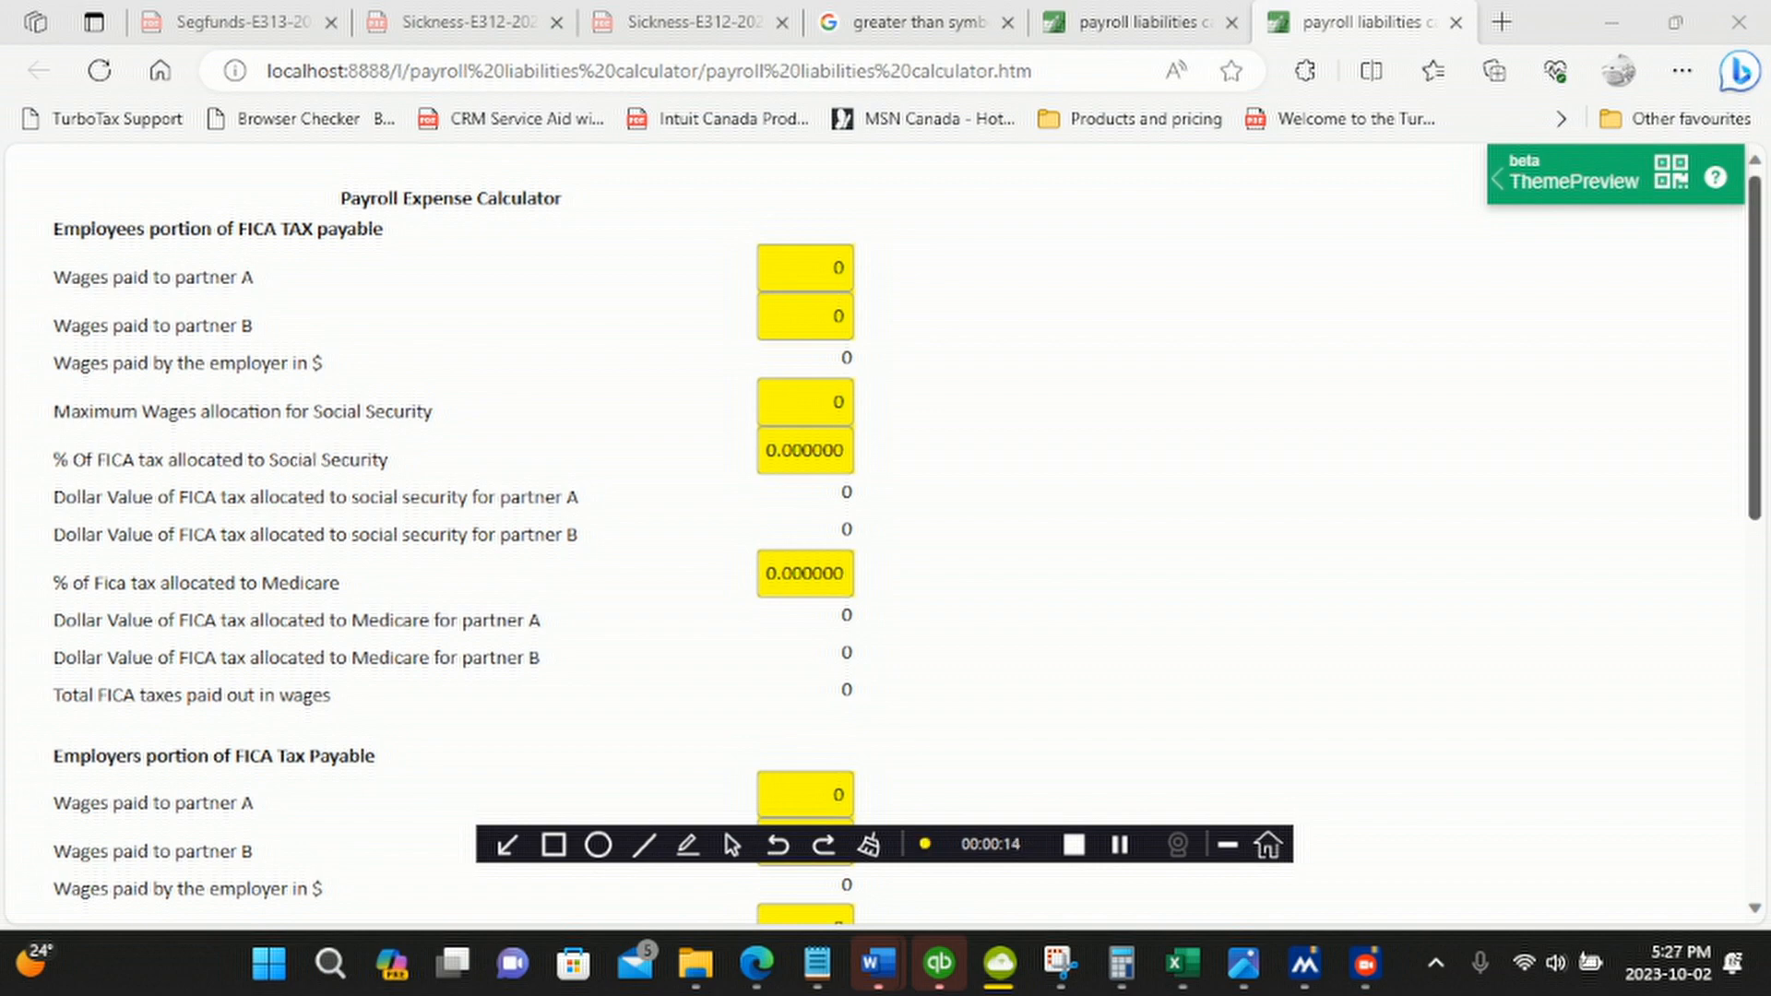
# In the employees portion of FICA tax, enter wages of 100000 for partner A and 80000 for partner B
pyautogui.scroll(-7, 876, 535)
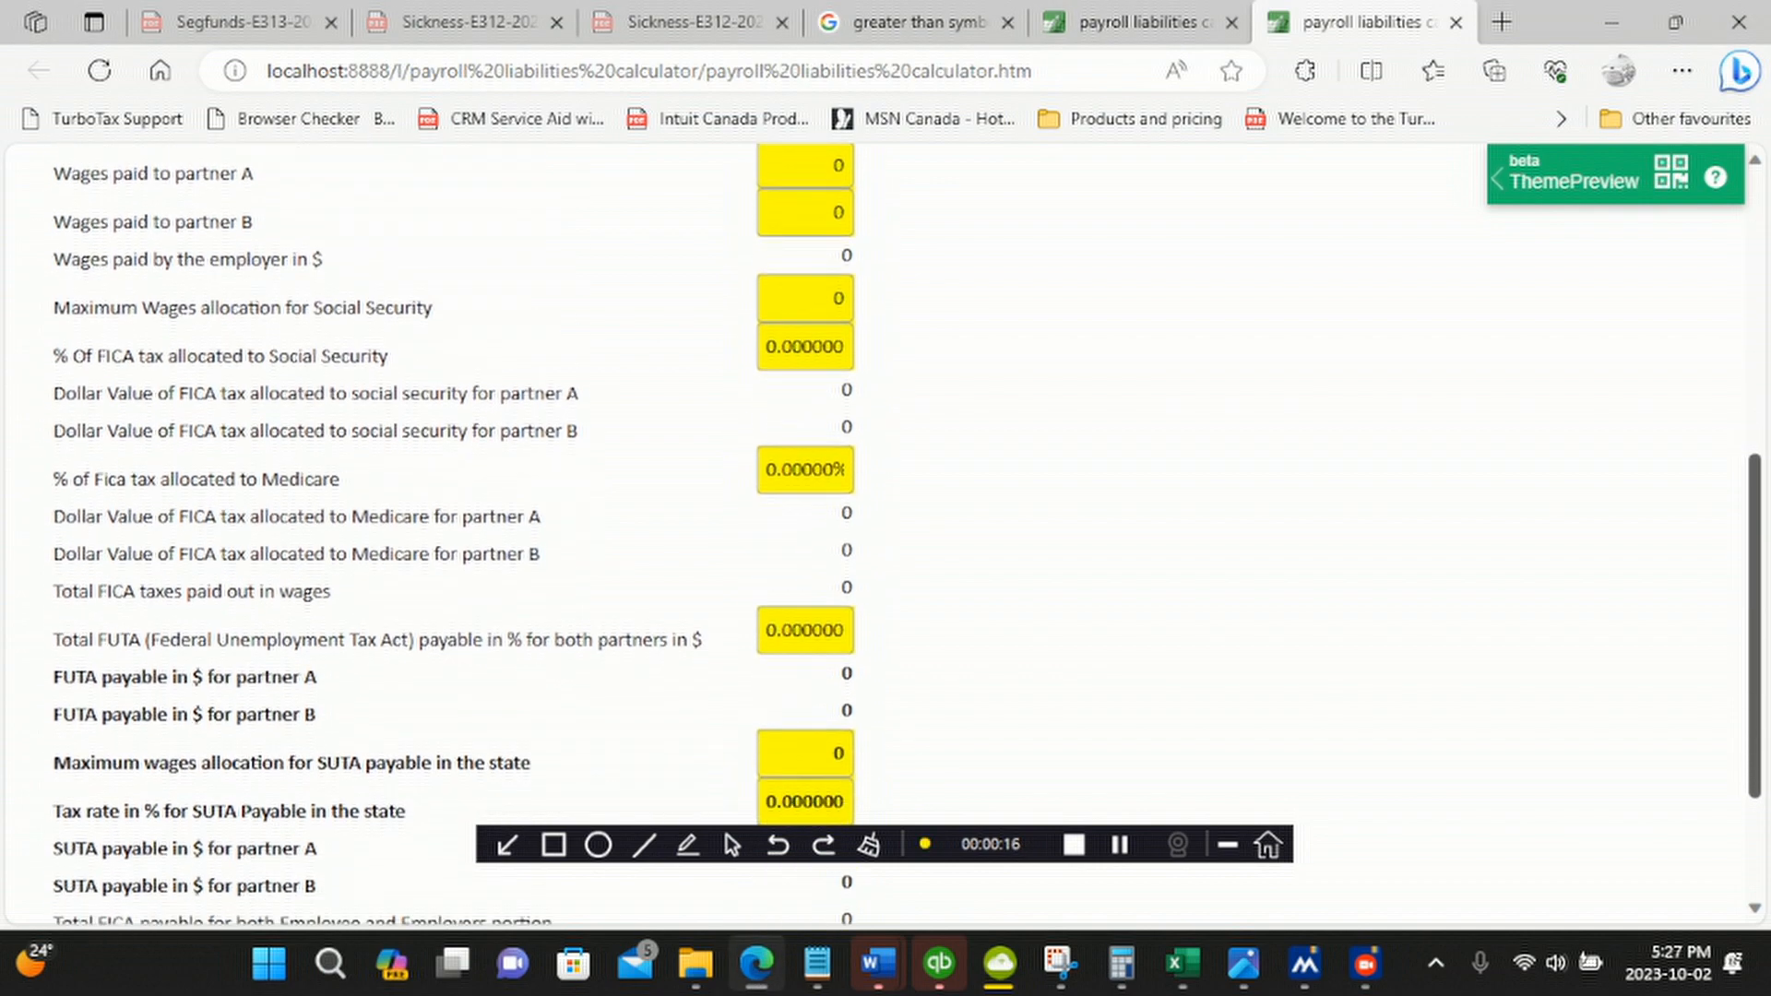
pyautogui.moveTo(1754, 626); pyautogui.dragTo(1754, 651)
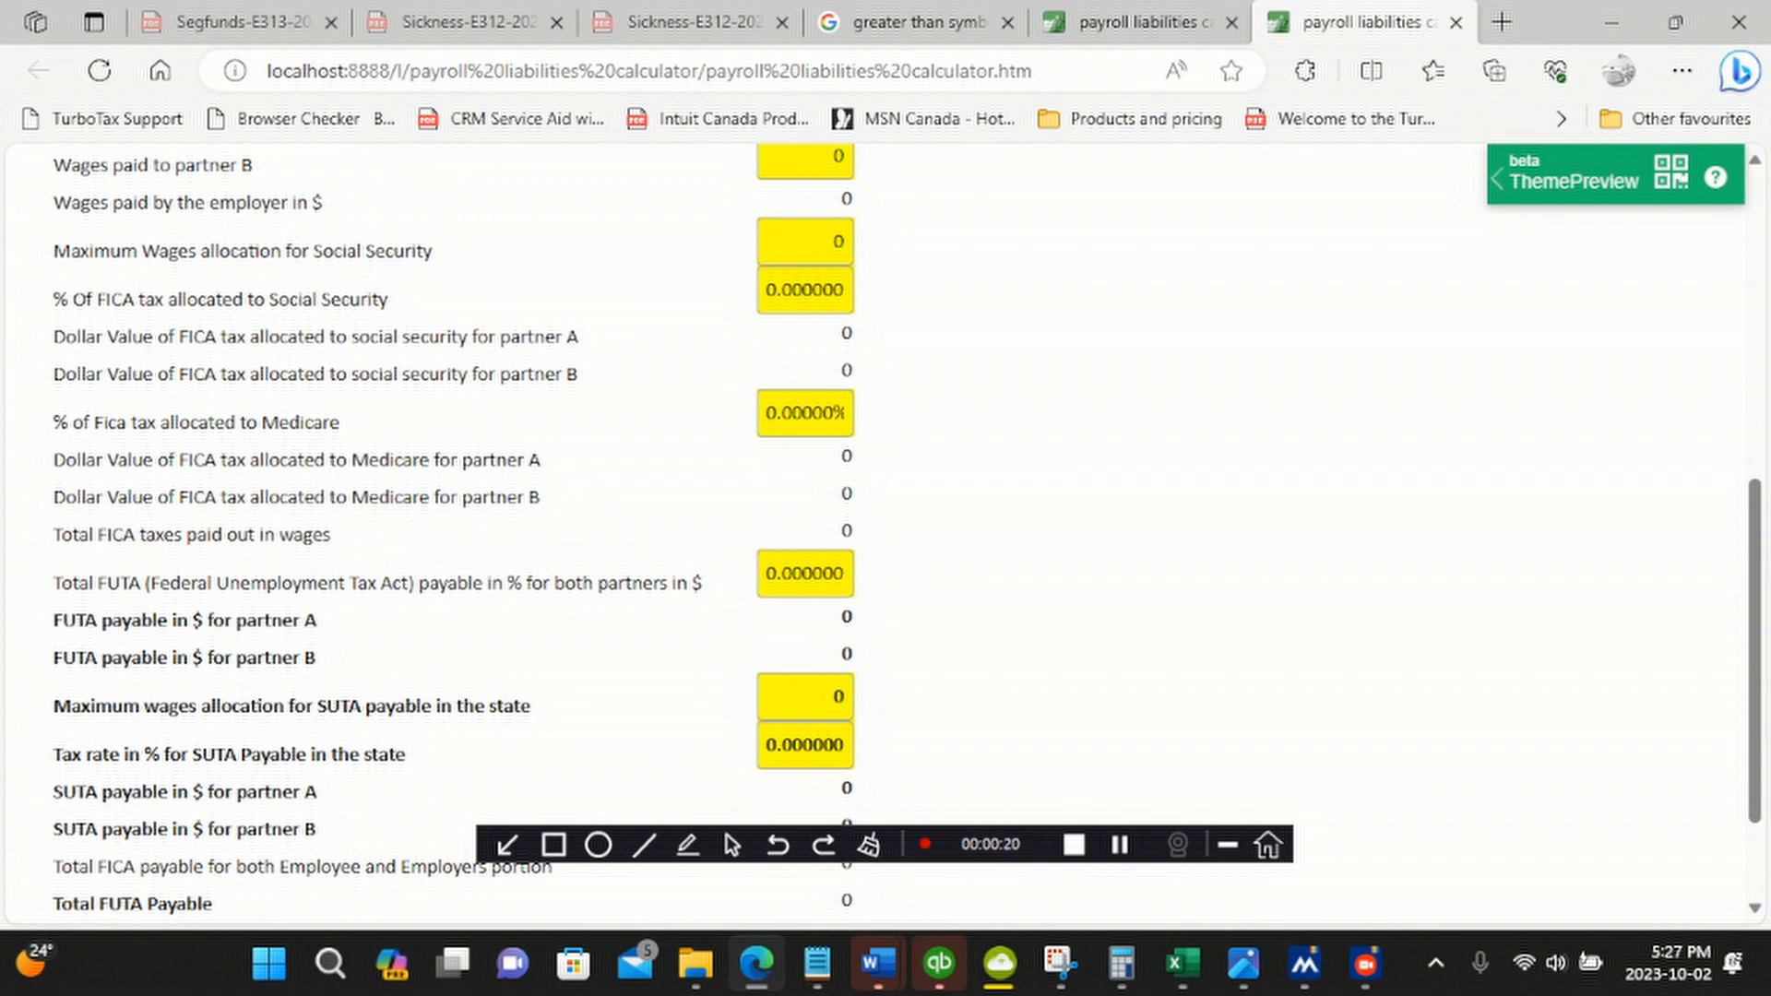
pyautogui.moveTo(1755, 650); pyautogui.dragTo(1755, 347)
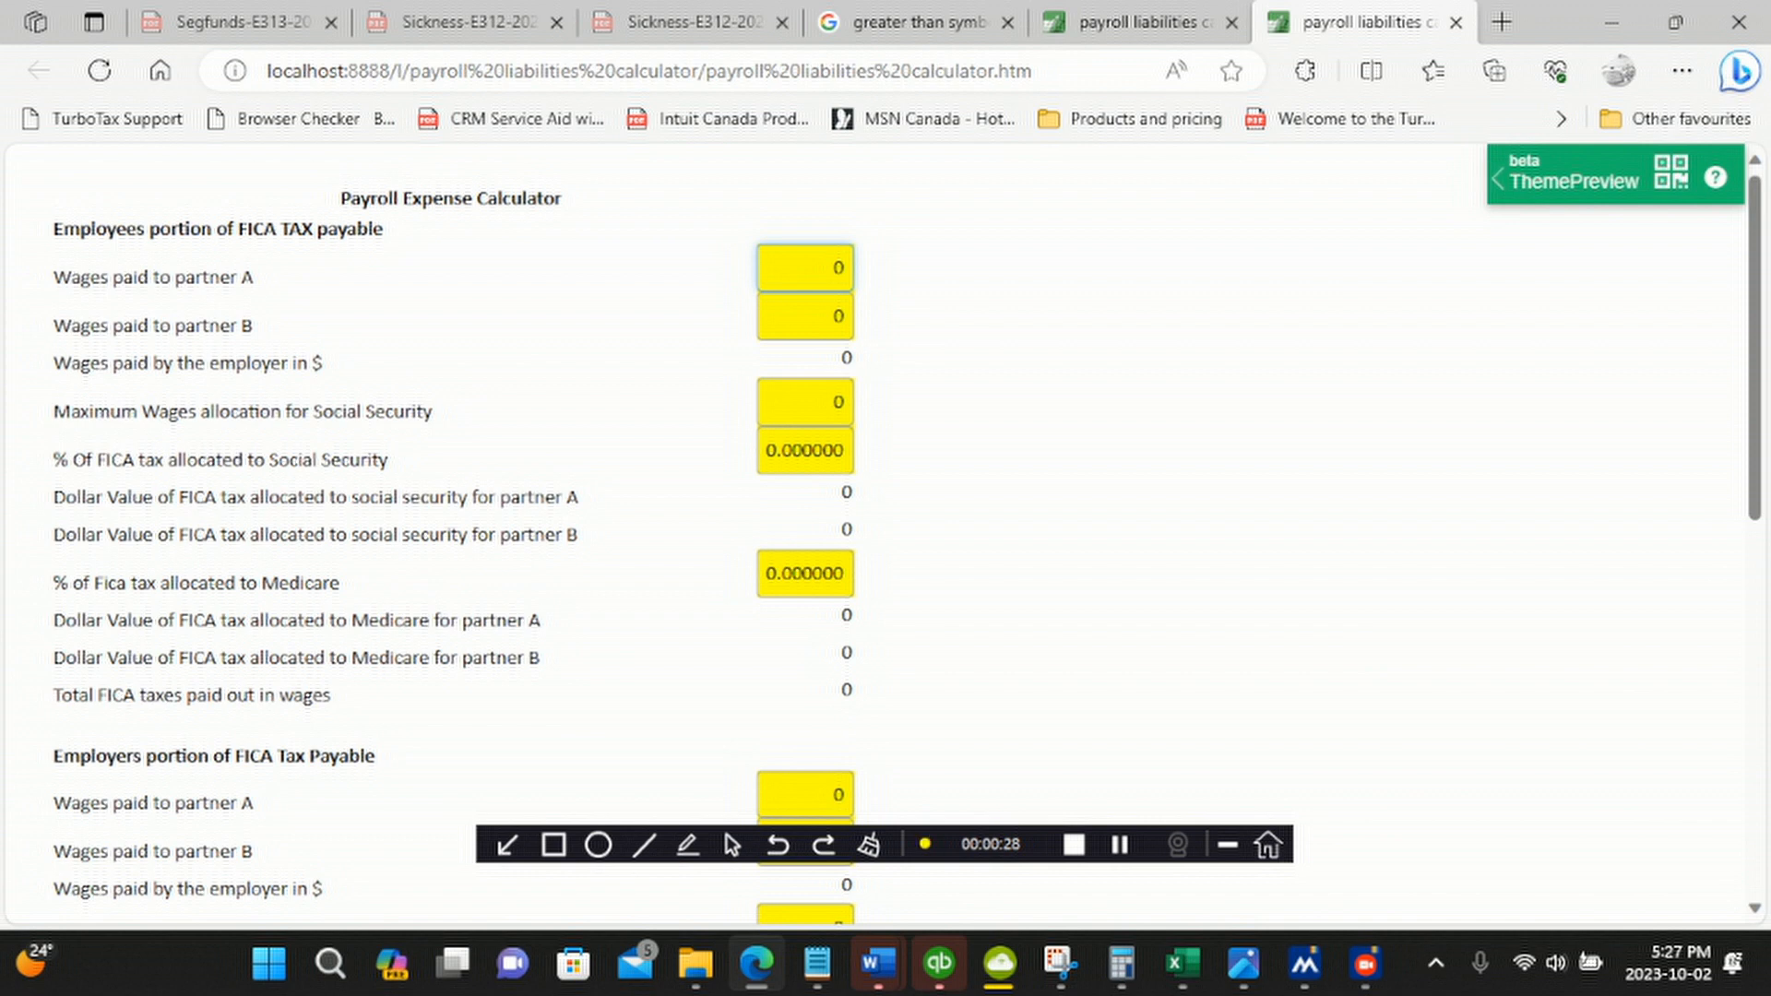
pyautogui.hotkey('shift', 'Right')
pyautogui.write('100000')
pyautogui.click(834, 316)
pyautogui.doubleClick(836, 315)
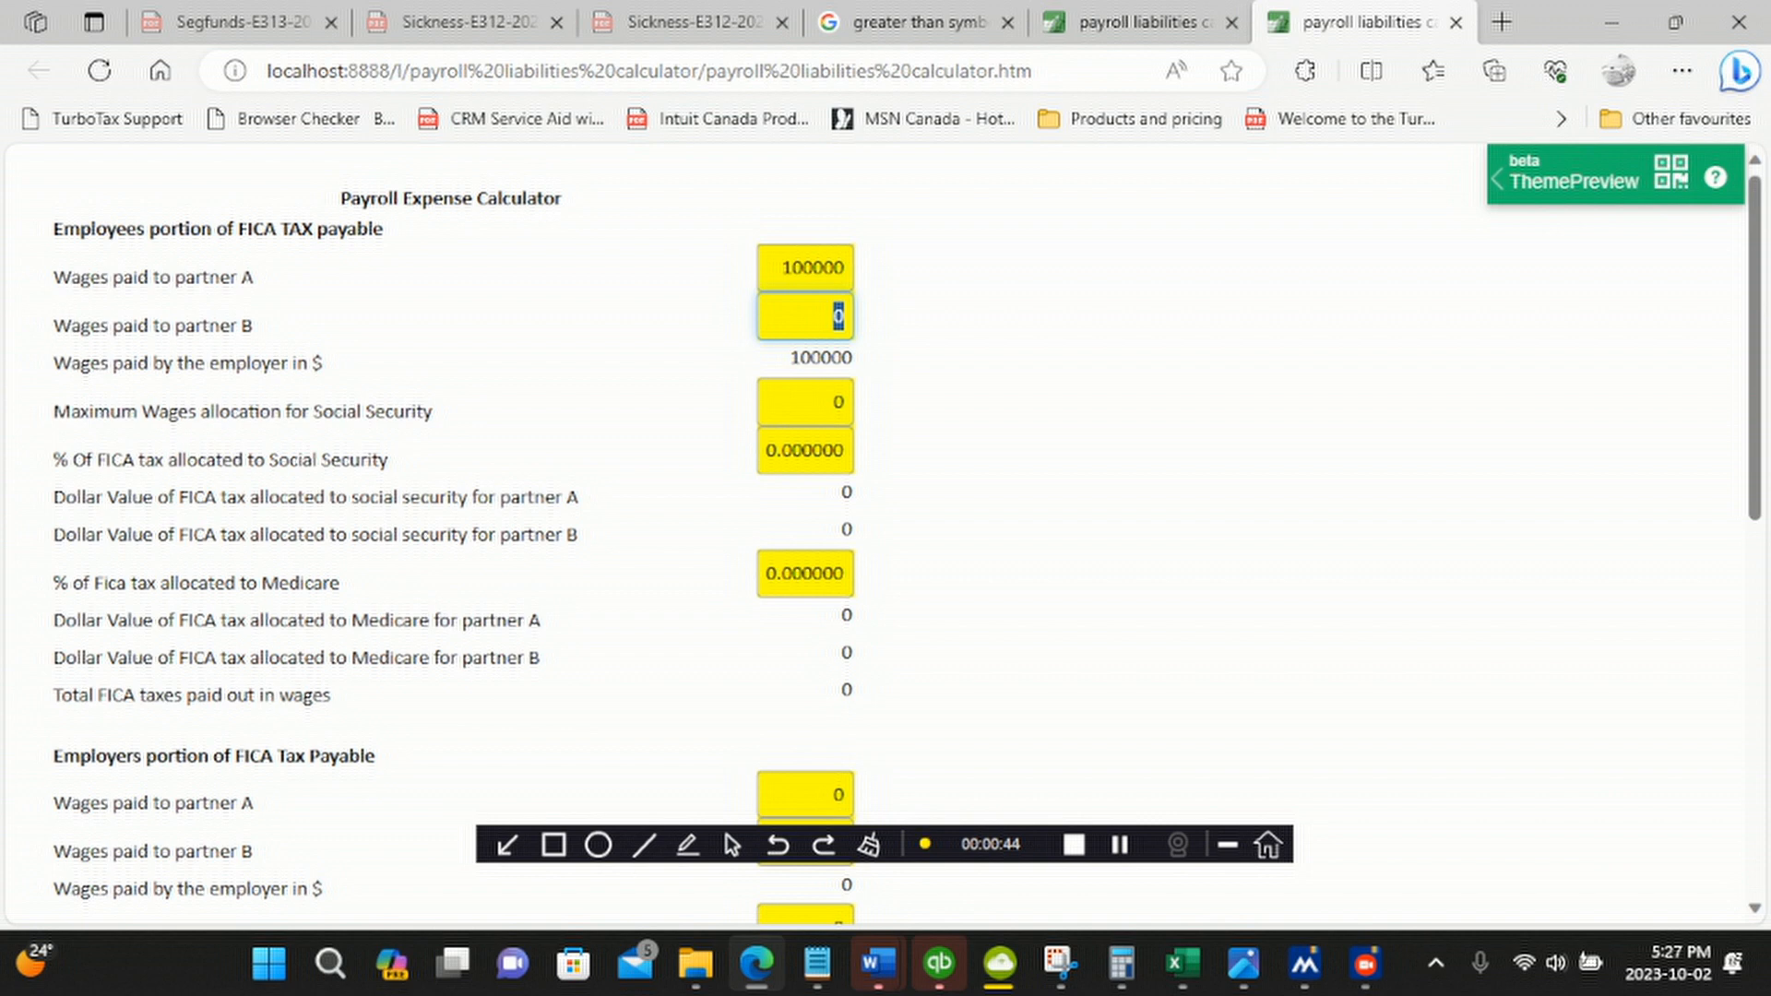
pyautogui.write('80000')
pyautogui.press('Tab')
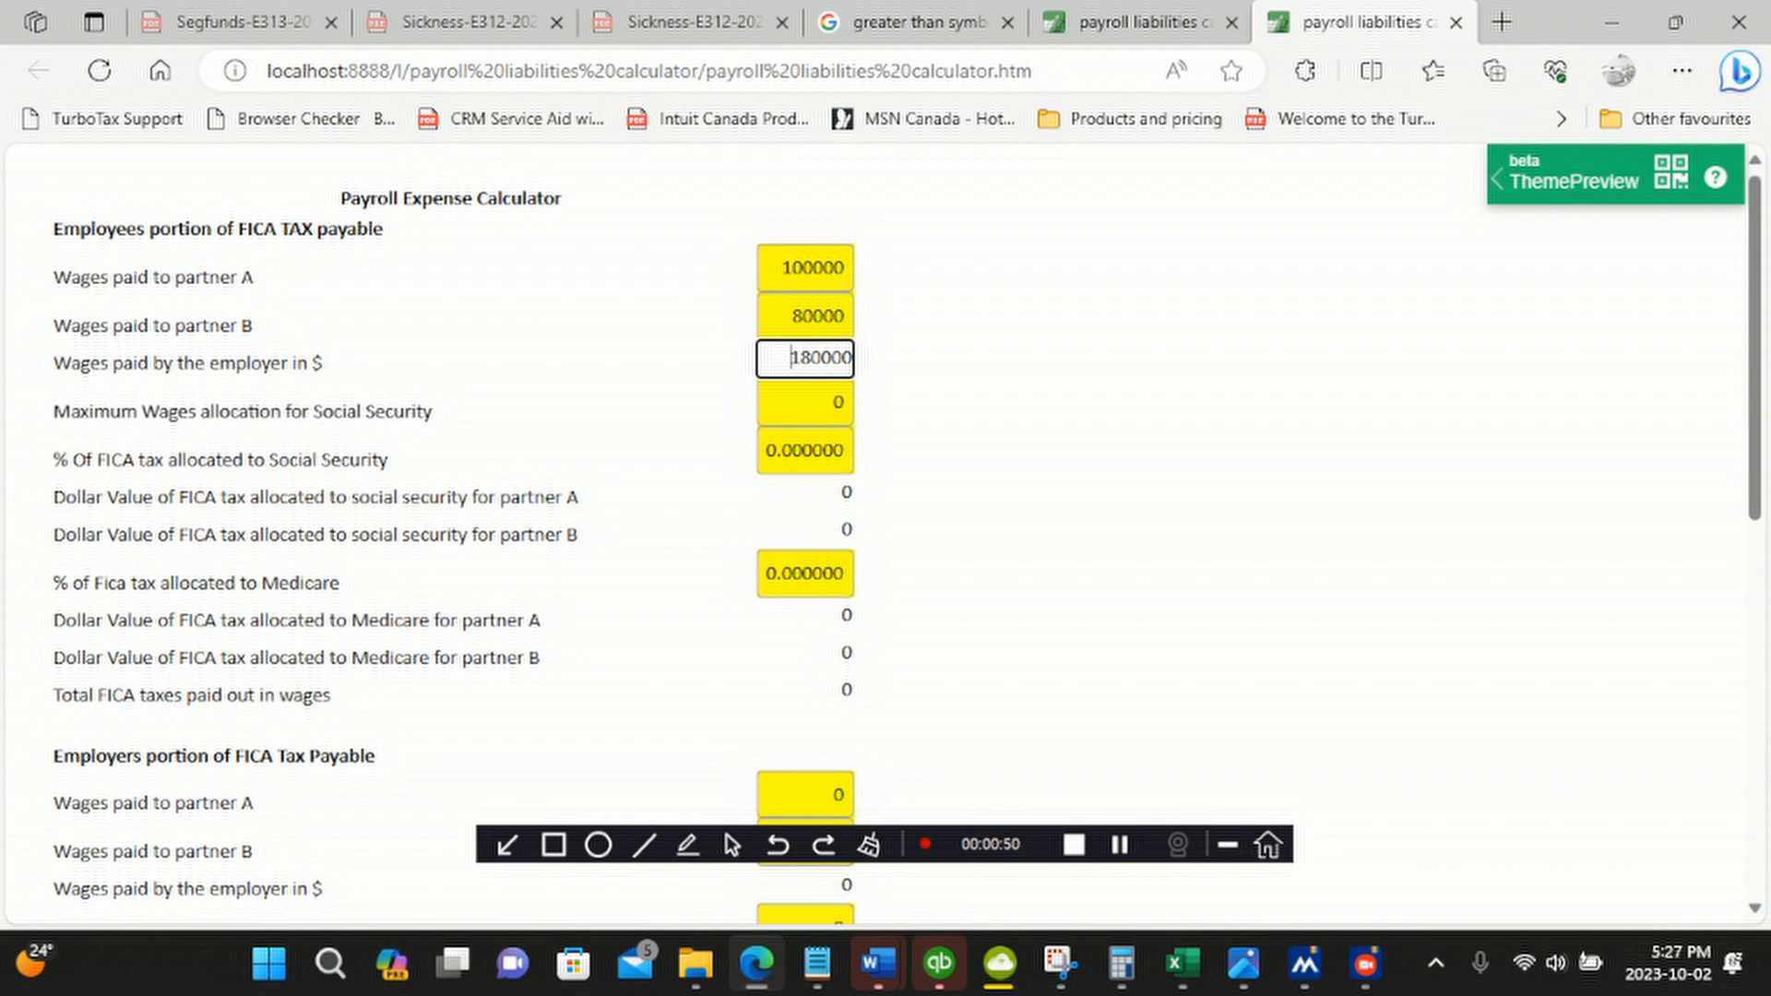
pyautogui.hotkey('shift', 'Right')
pyautogui.hotkey('shift', 'Right')
pyautogui.hotkey('shift', 'Right')
pyautogui.hotkey('shift', 'Right')
pyautogui.hotkey('shift', 'Right')
pyautogui.hotkey('shift', 'Right')
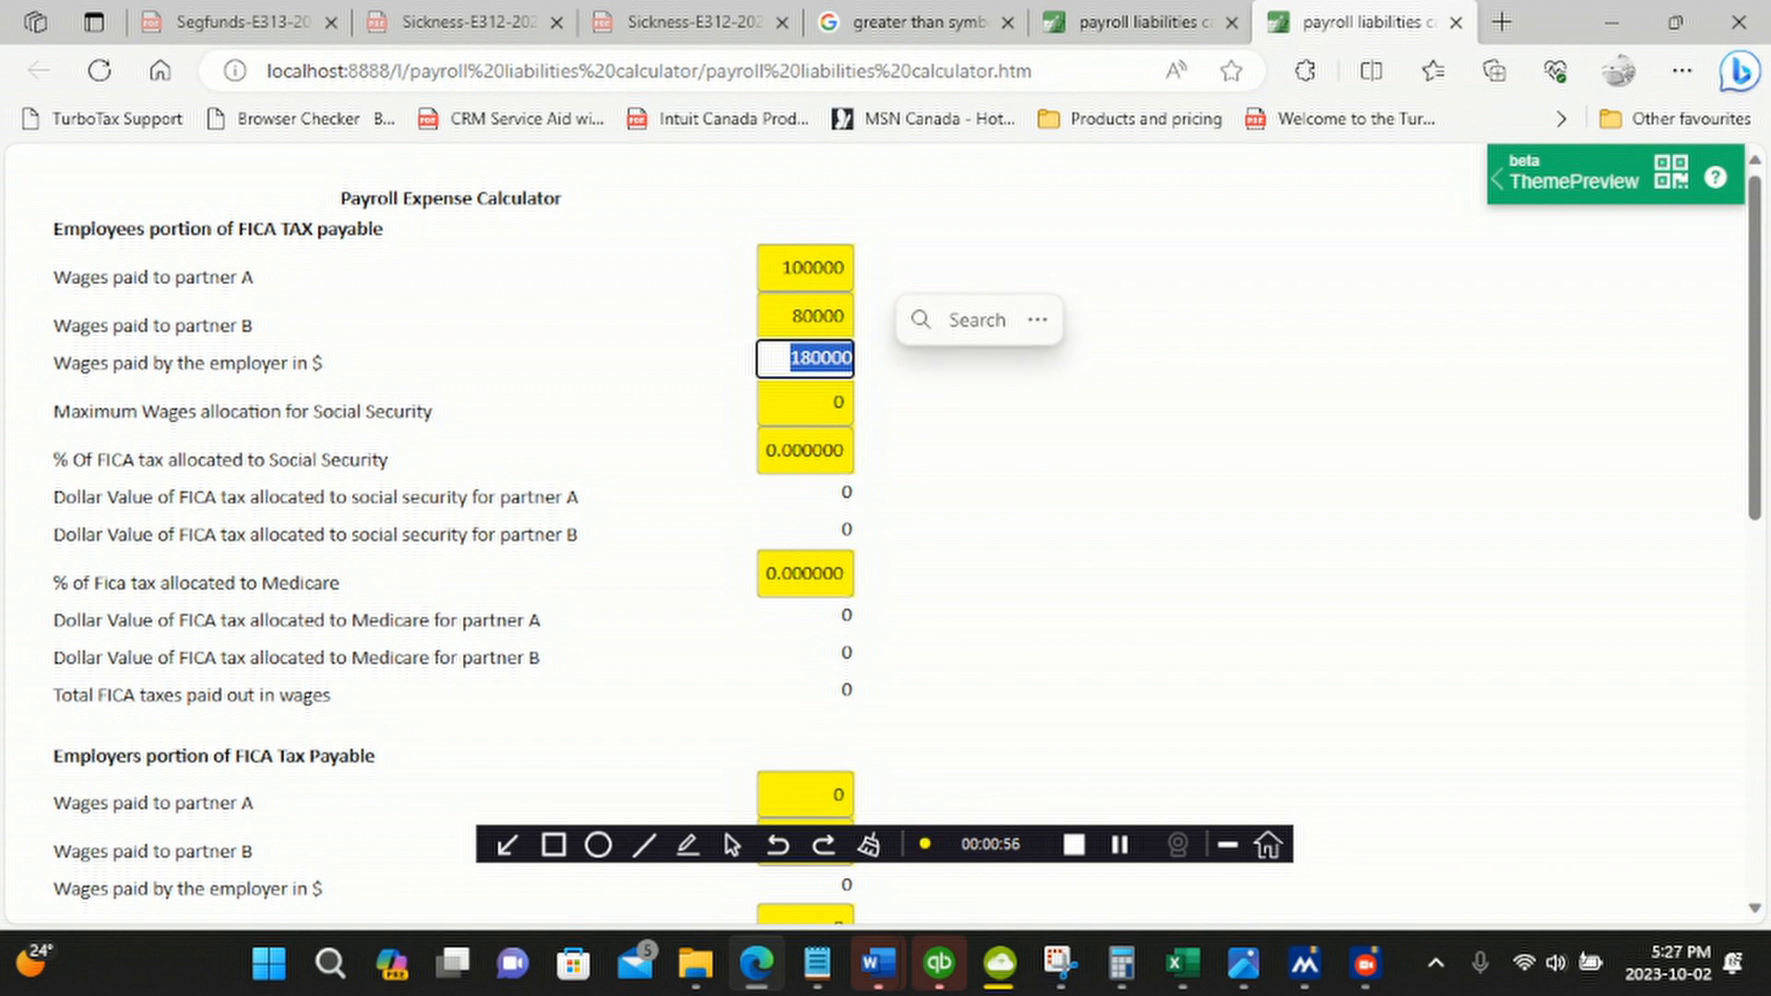
# Set the employees portion's maximum wages allocation for Social Security to 50000 and its Social Security tax percentage to 6.2
pyautogui.click(833, 402)
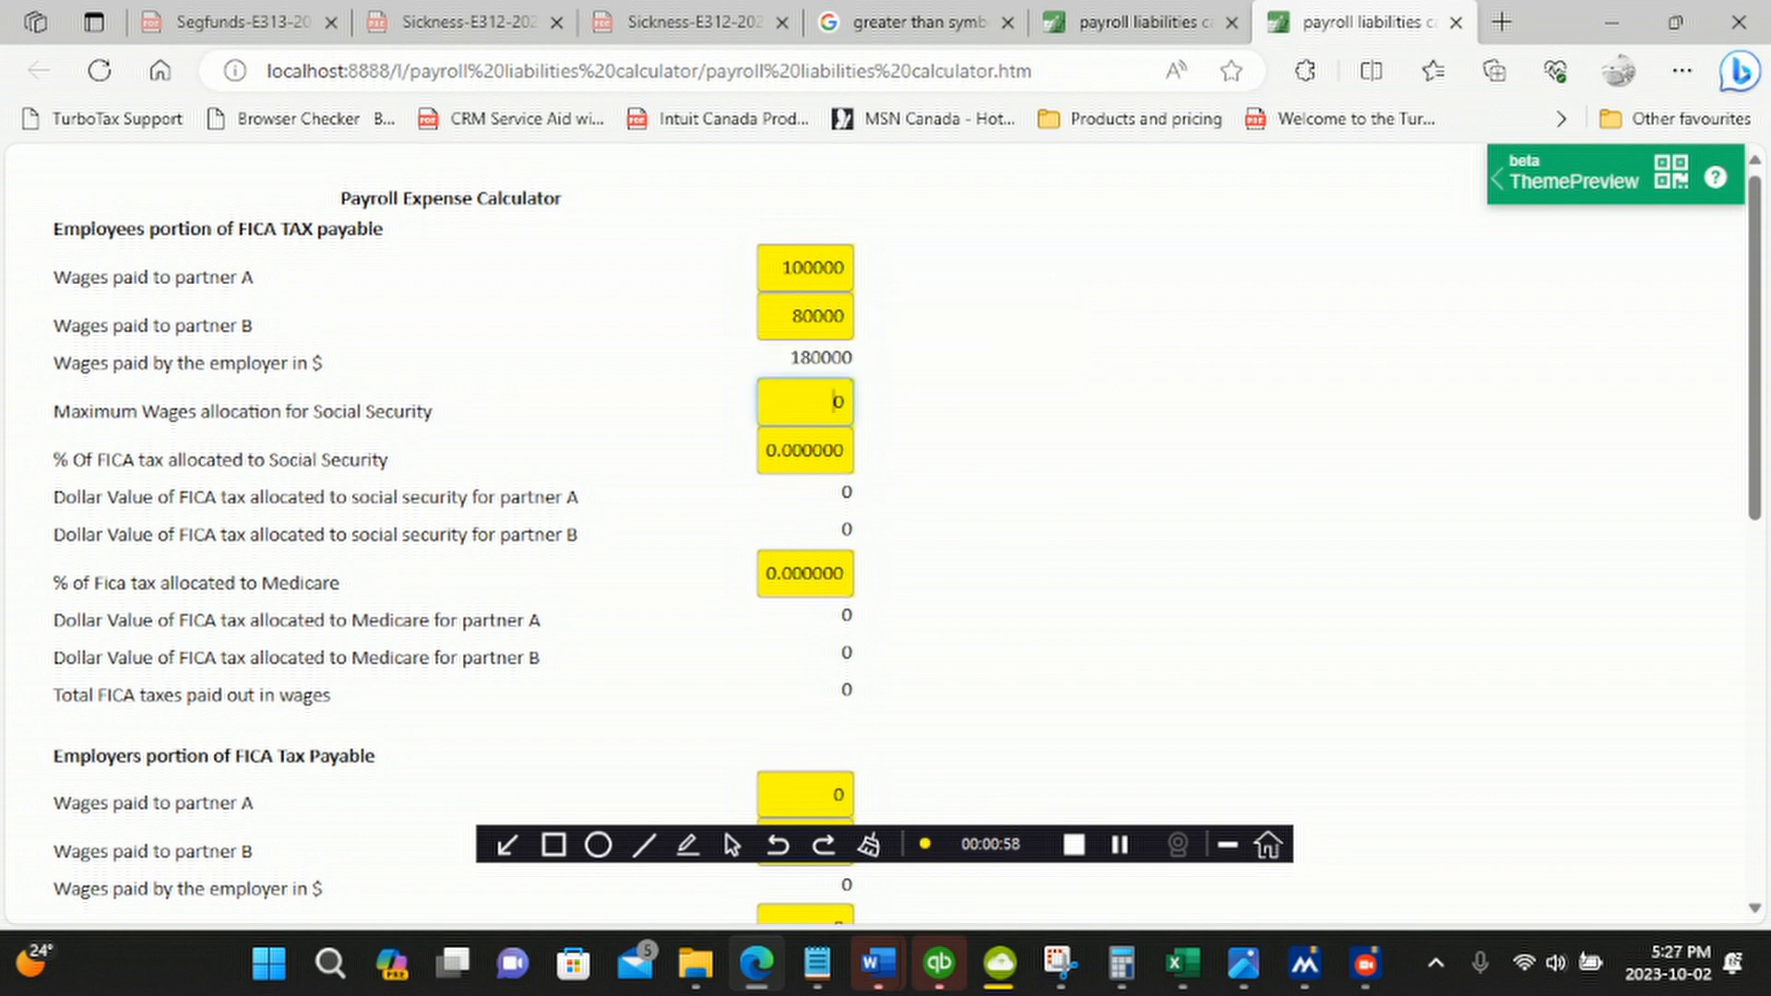
pyautogui.doubleClick(835, 402)
pyautogui.write('50000')
pyautogui.click(841, 451)
pyautogui.doubleClick(829, 450)
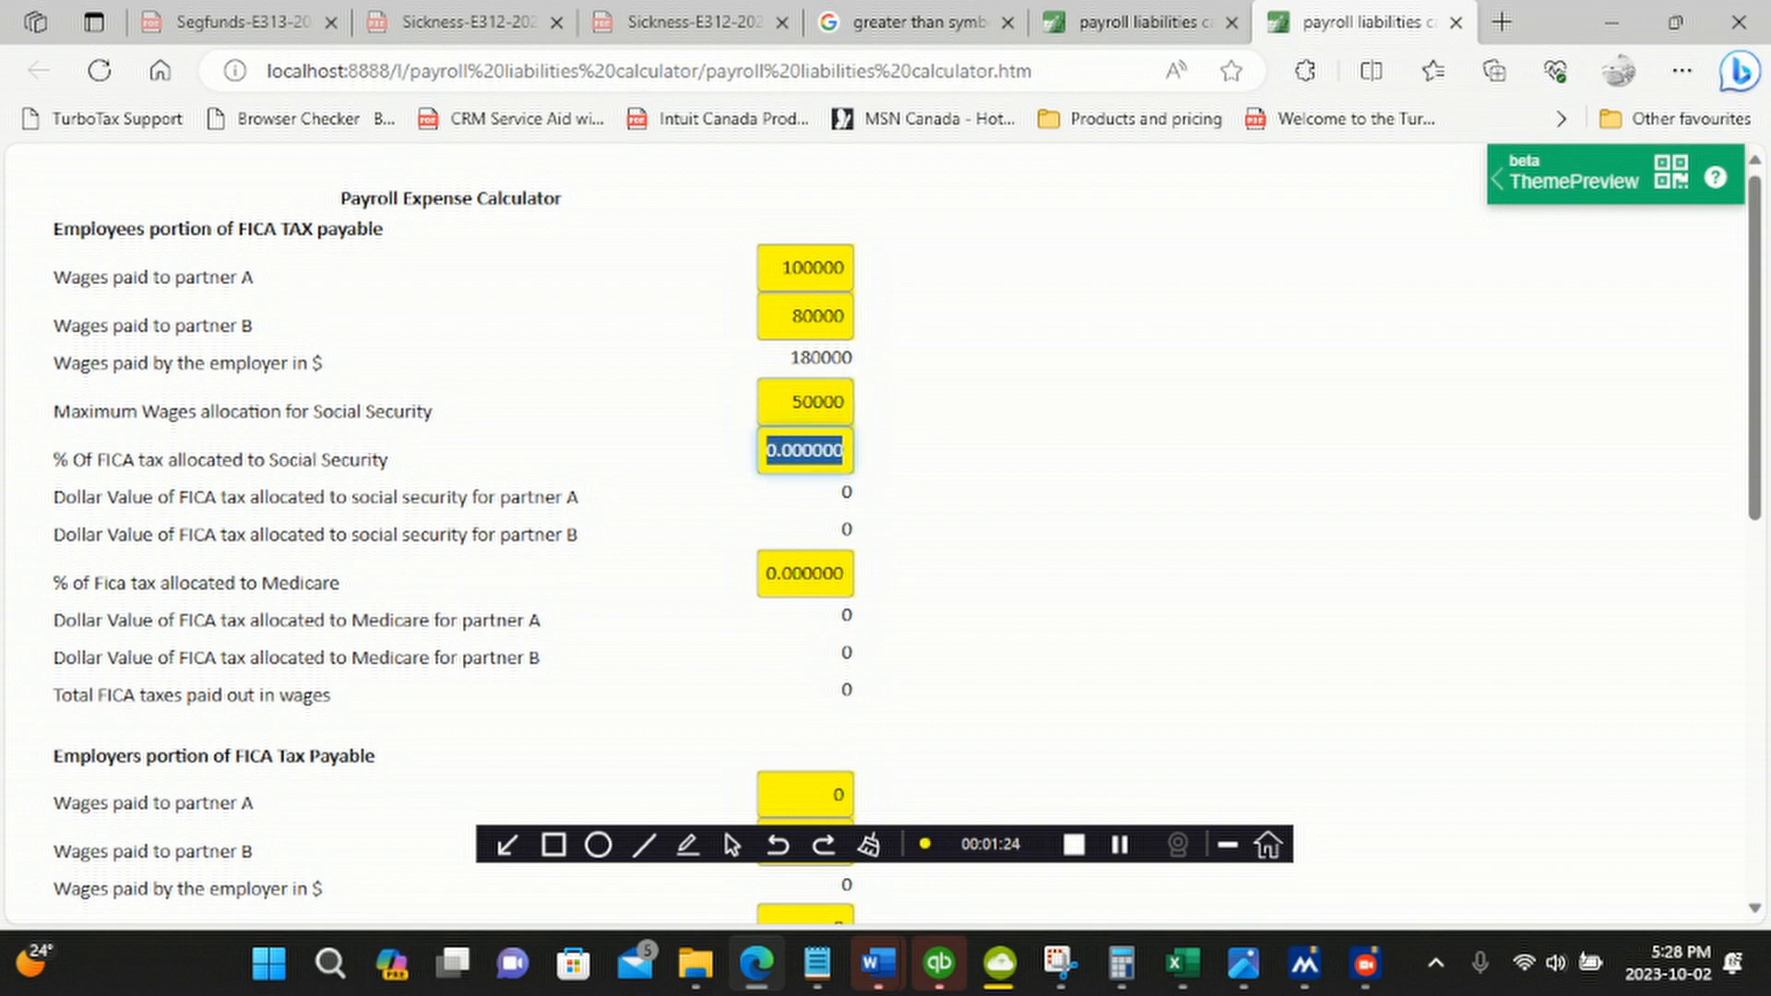
pyautogui.press('BackSpace')
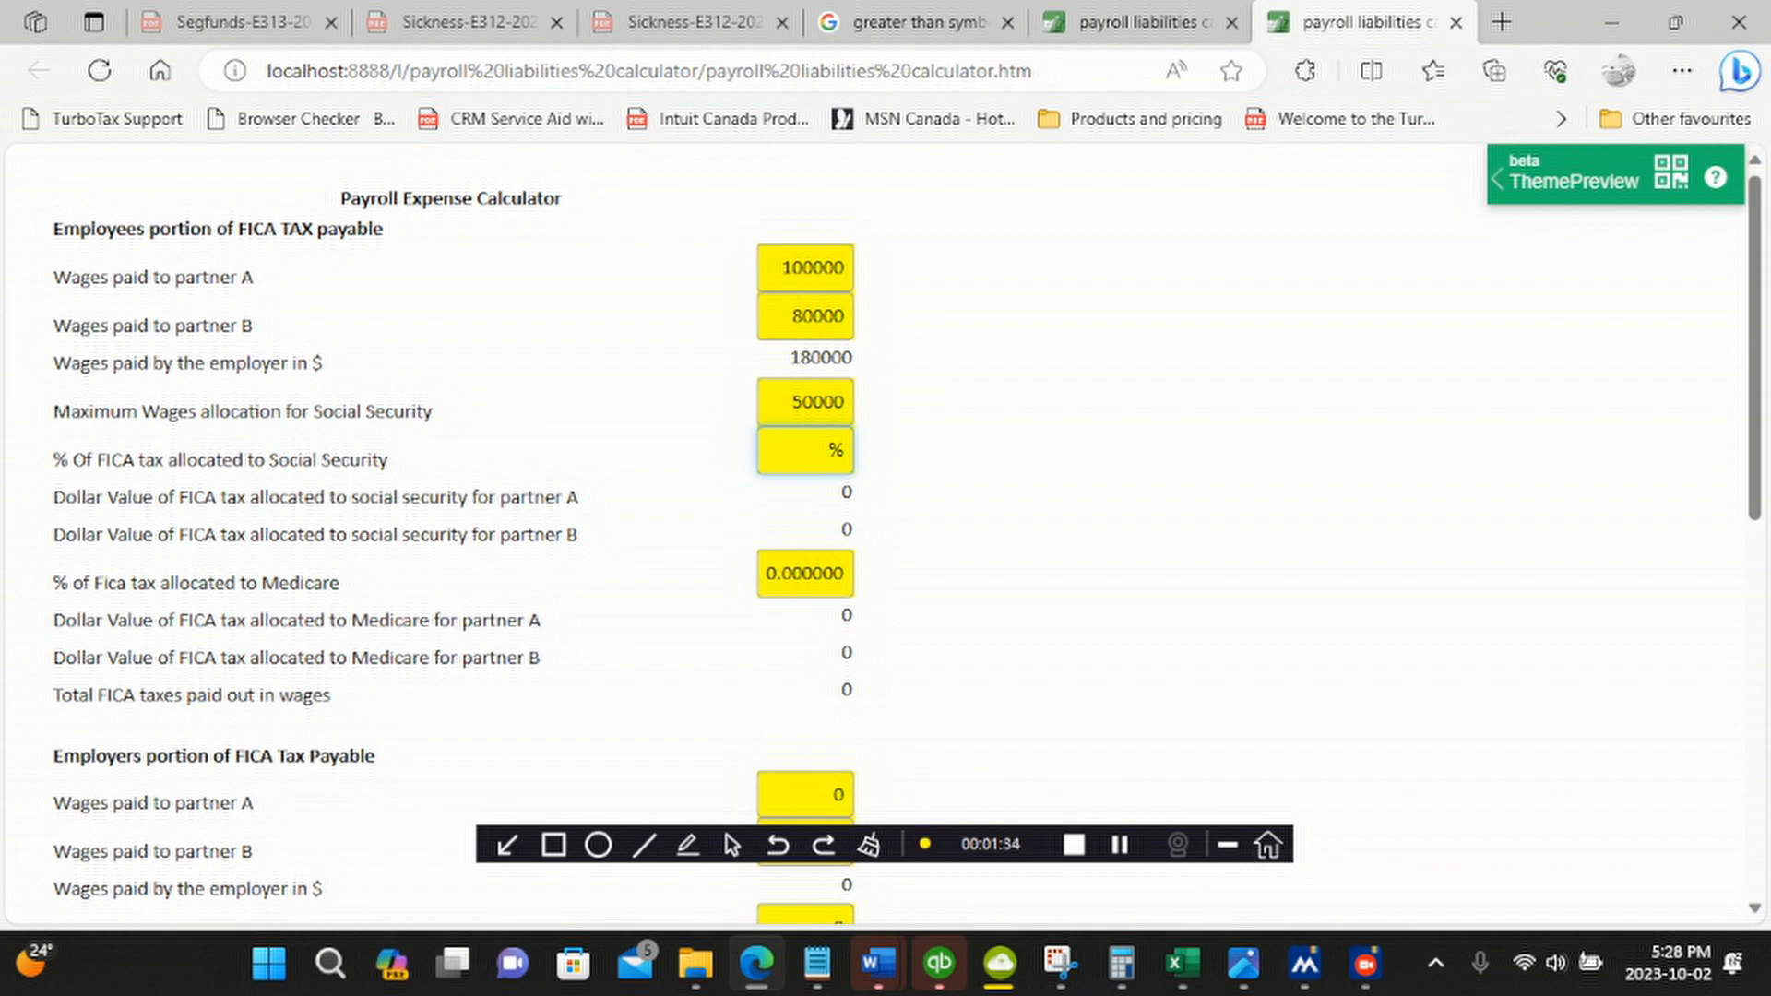
pyautogui.write('6.2')
pyautogui.click(812, 530)
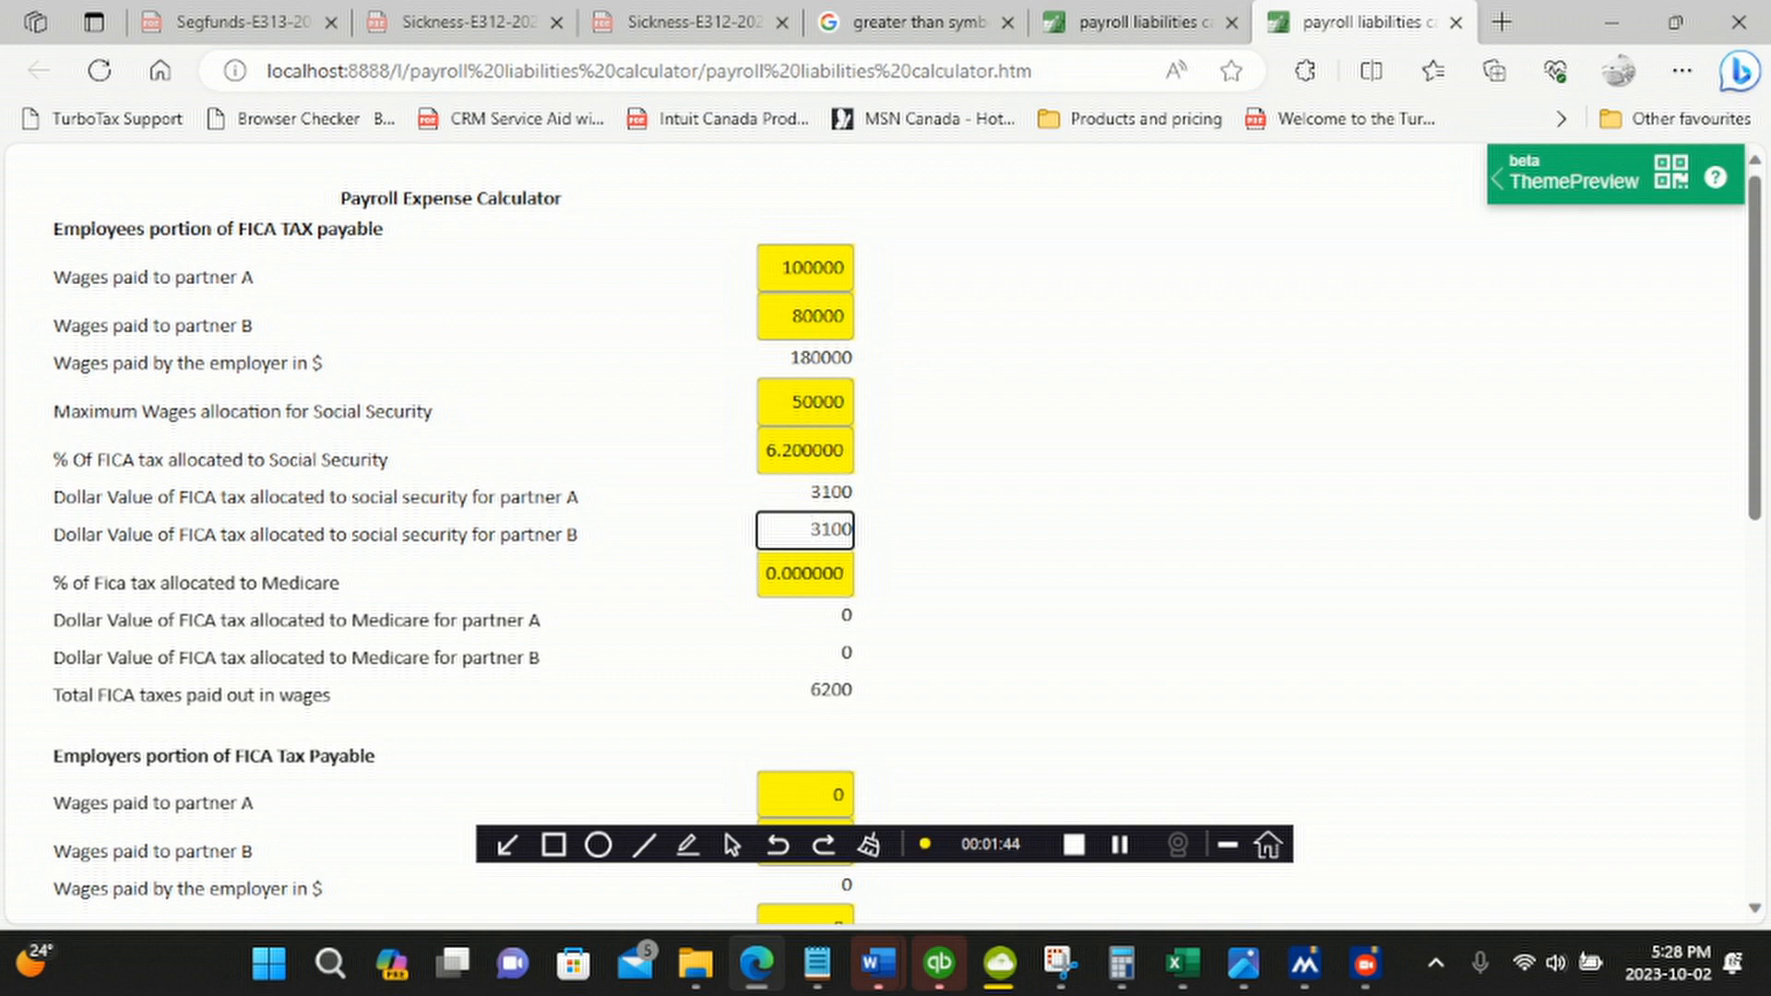
pyautogui.moveTo(517, 498); pyautogui.dragTo(581, 535)
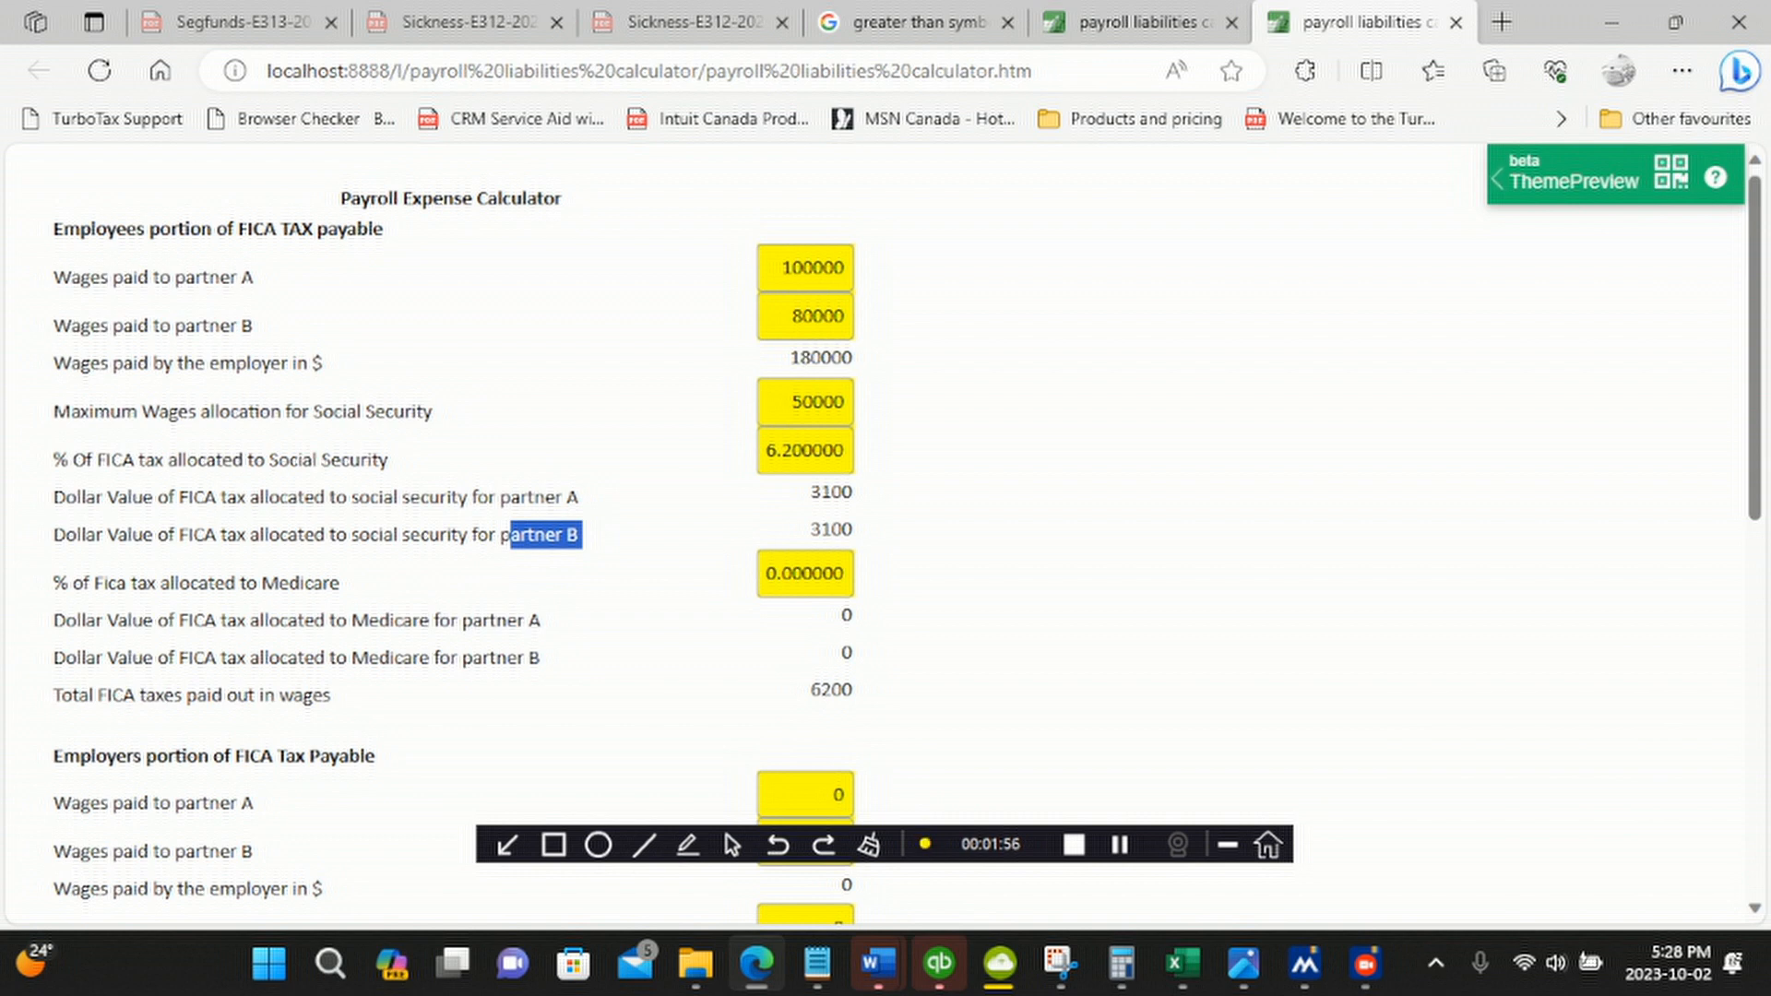
# Set the percentage of FICA tax allocated to Medicare in the employees portion to 1.45
pyautogui.moveTo(767, 573); pyautogui.dragTo(857, 574)
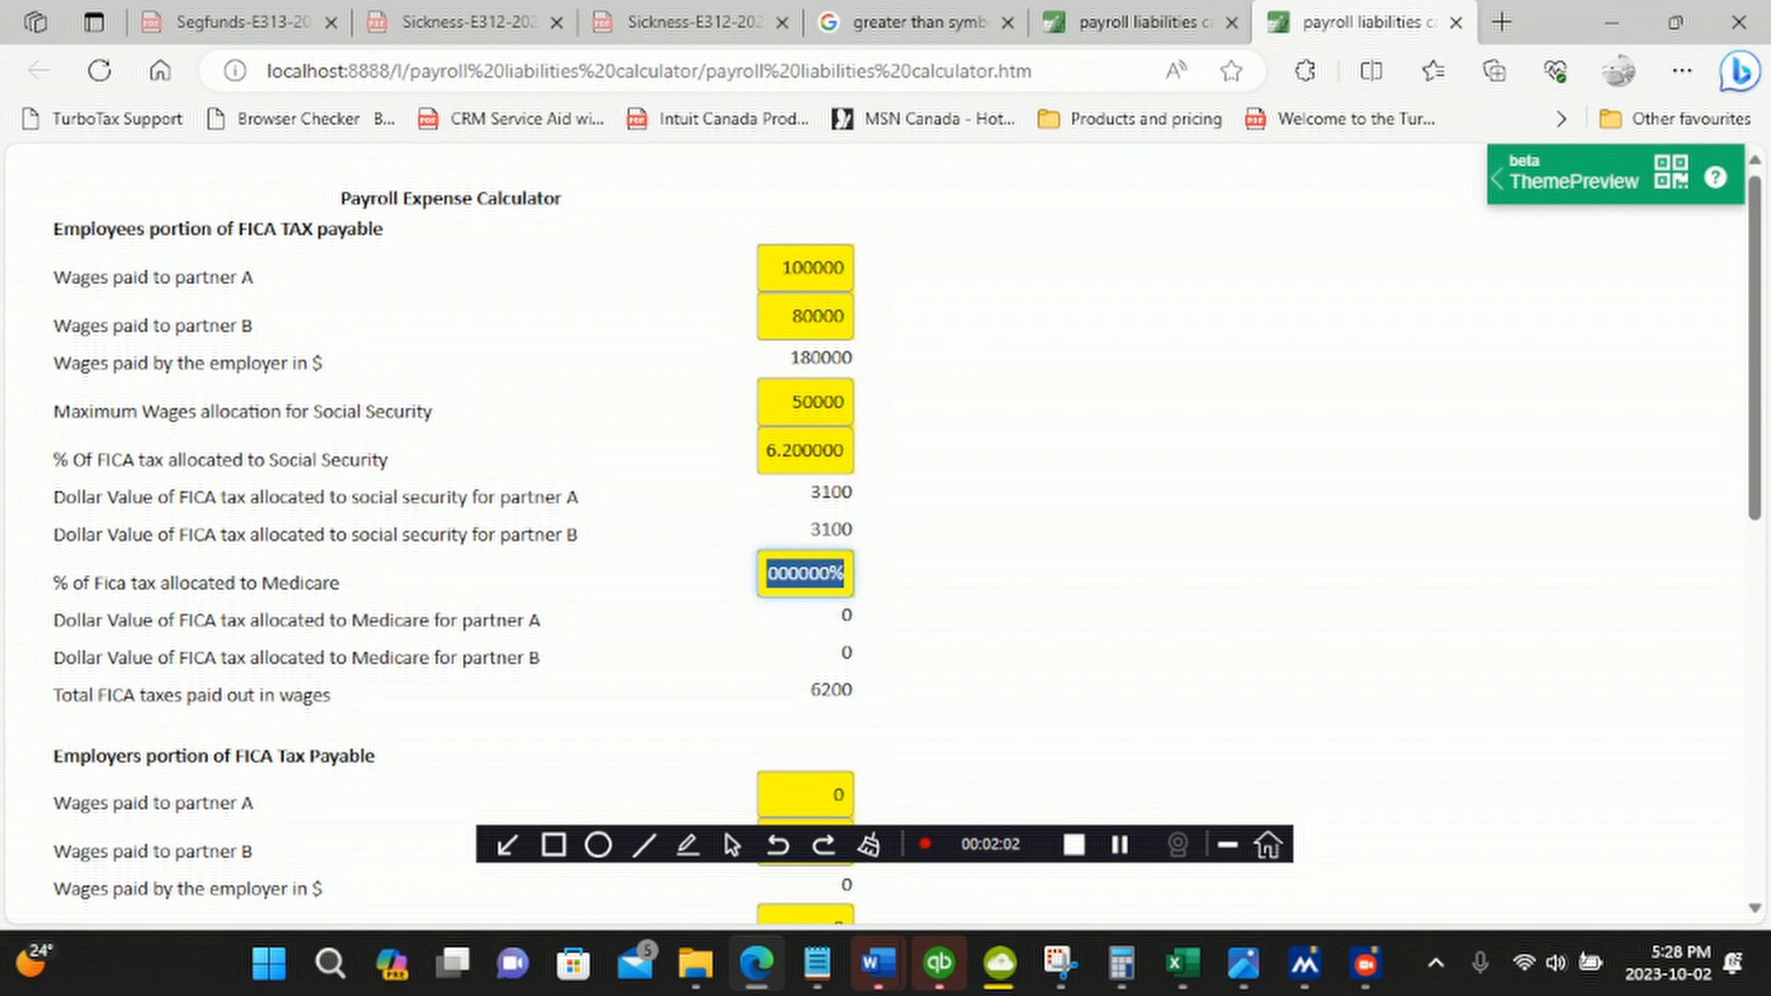
pyautogui.write('1.45')
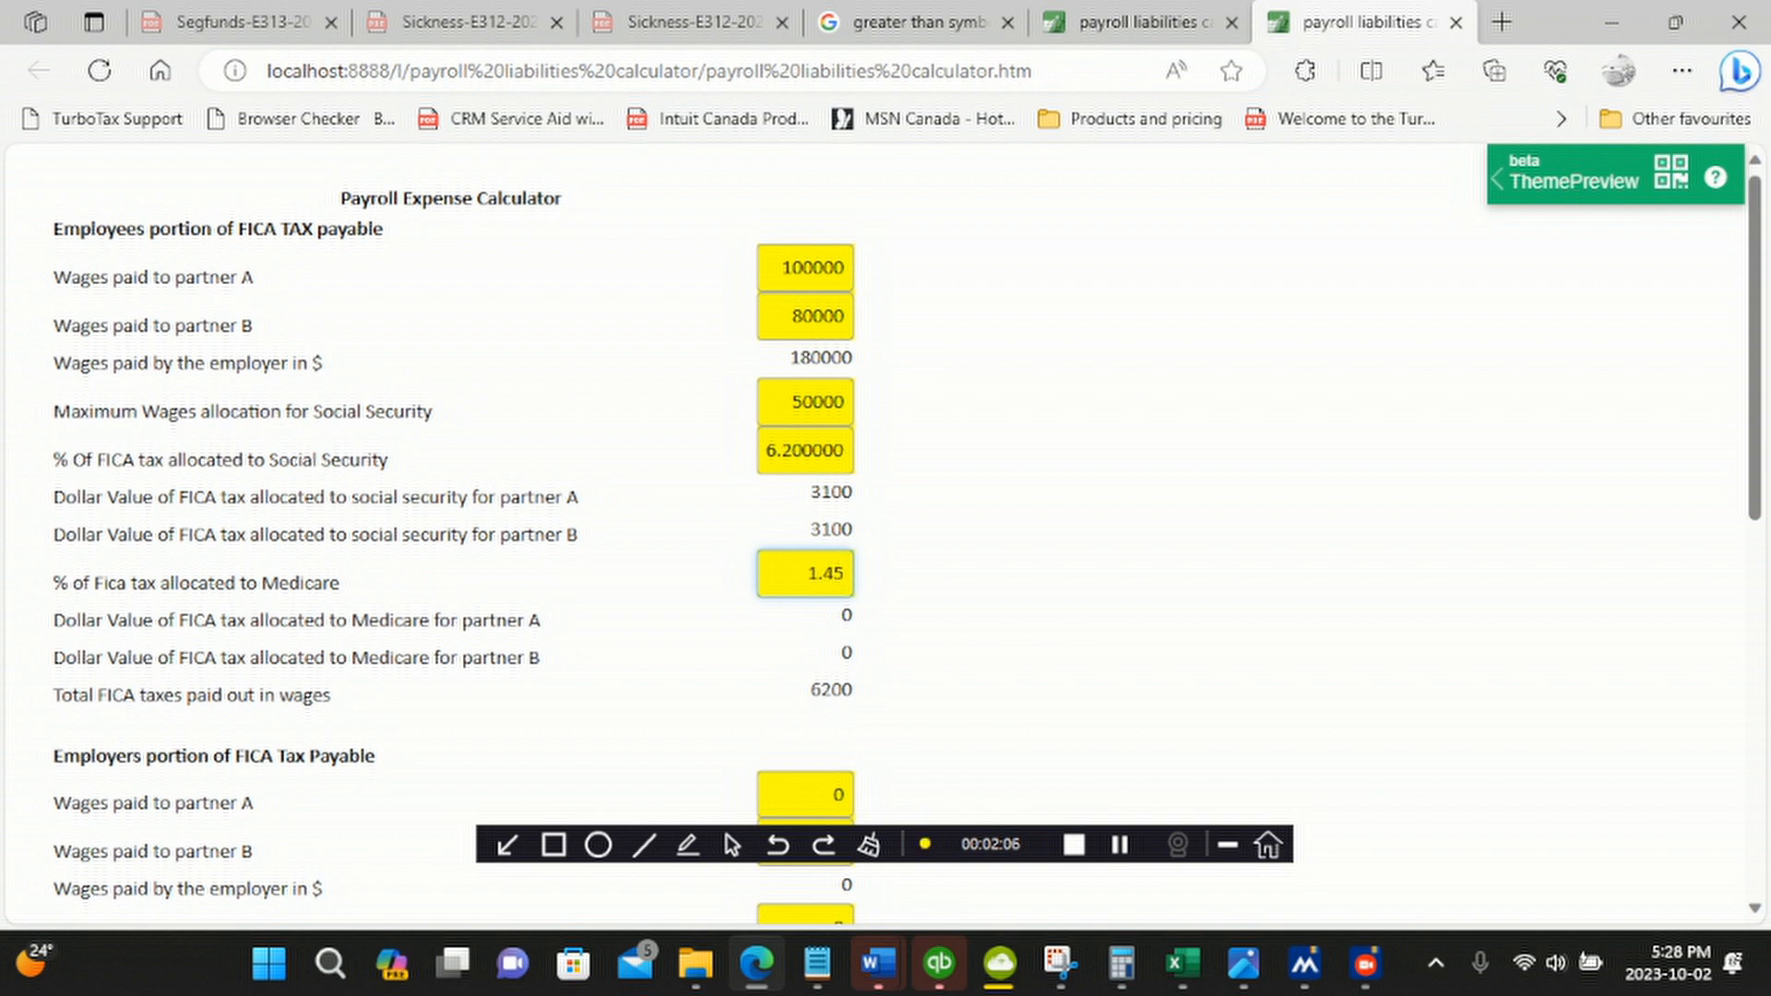
pyautogui.press('Return')
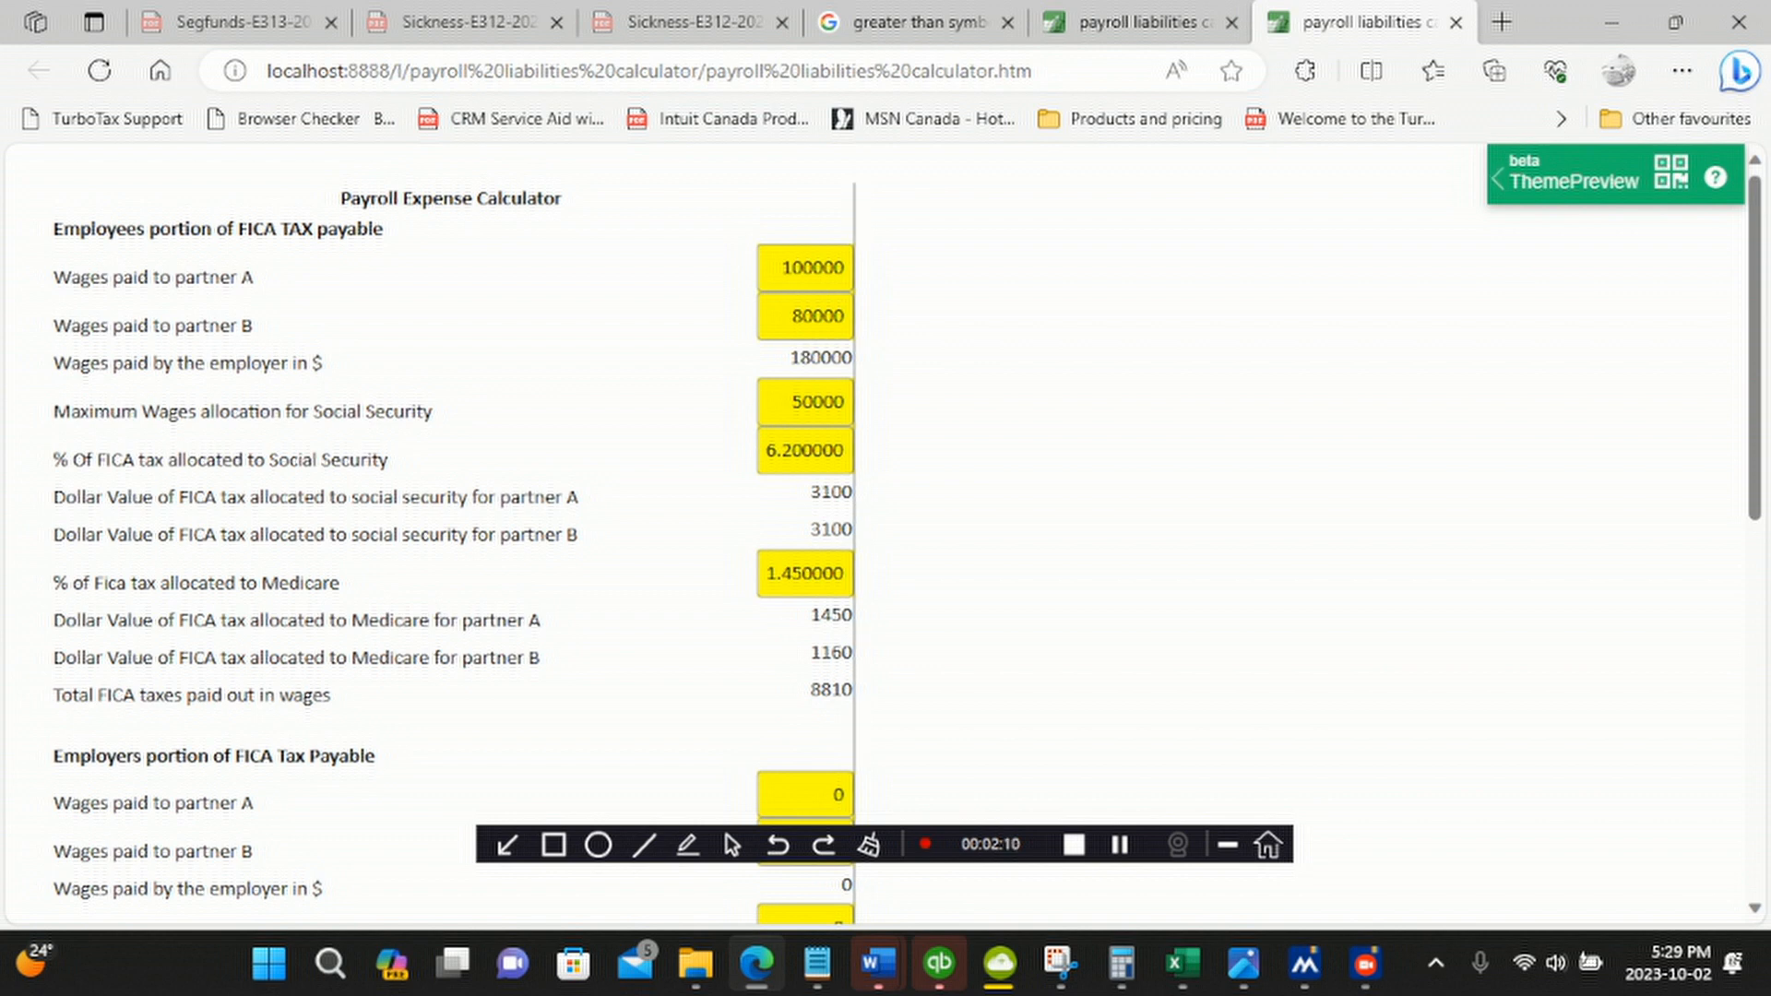
pyautogui.moveTo(280, 619); pyautogui.dragTo(524, 620)
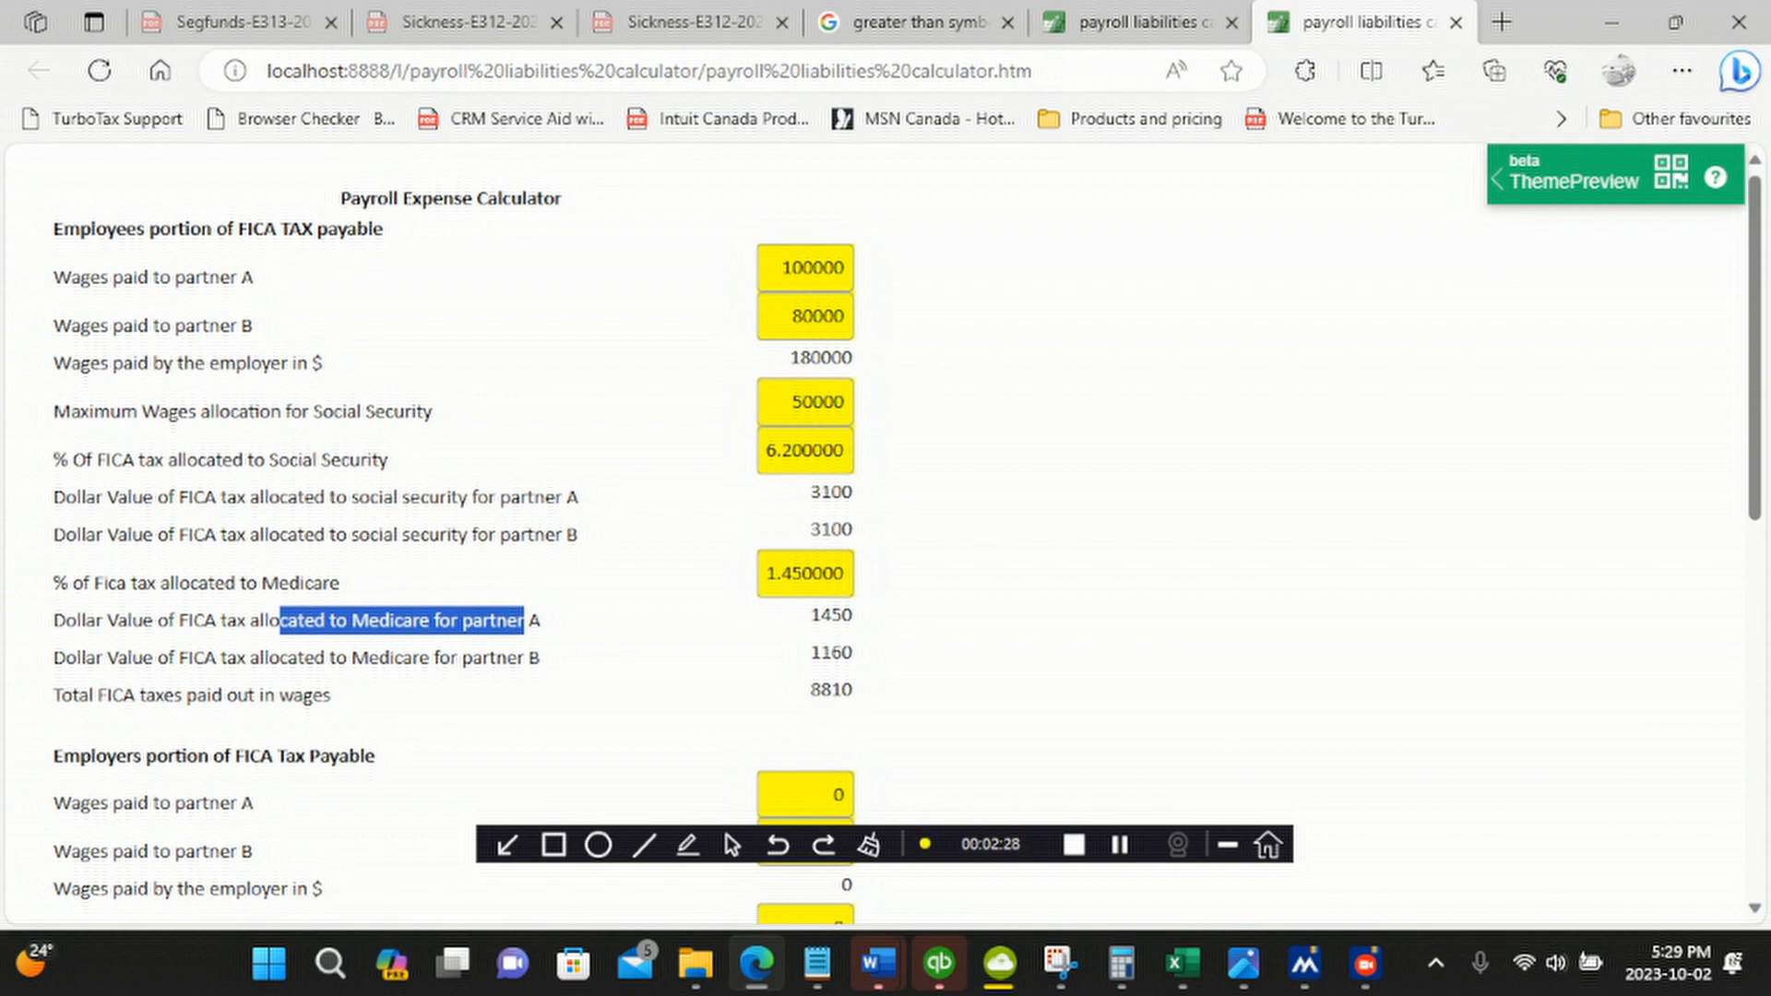
# Examine the employees' total FICA taxes paid out in wages and the fields of the Employers portion section
pyautogui.moveTo(808, 691); pyautogui.dragTo(863, 692)
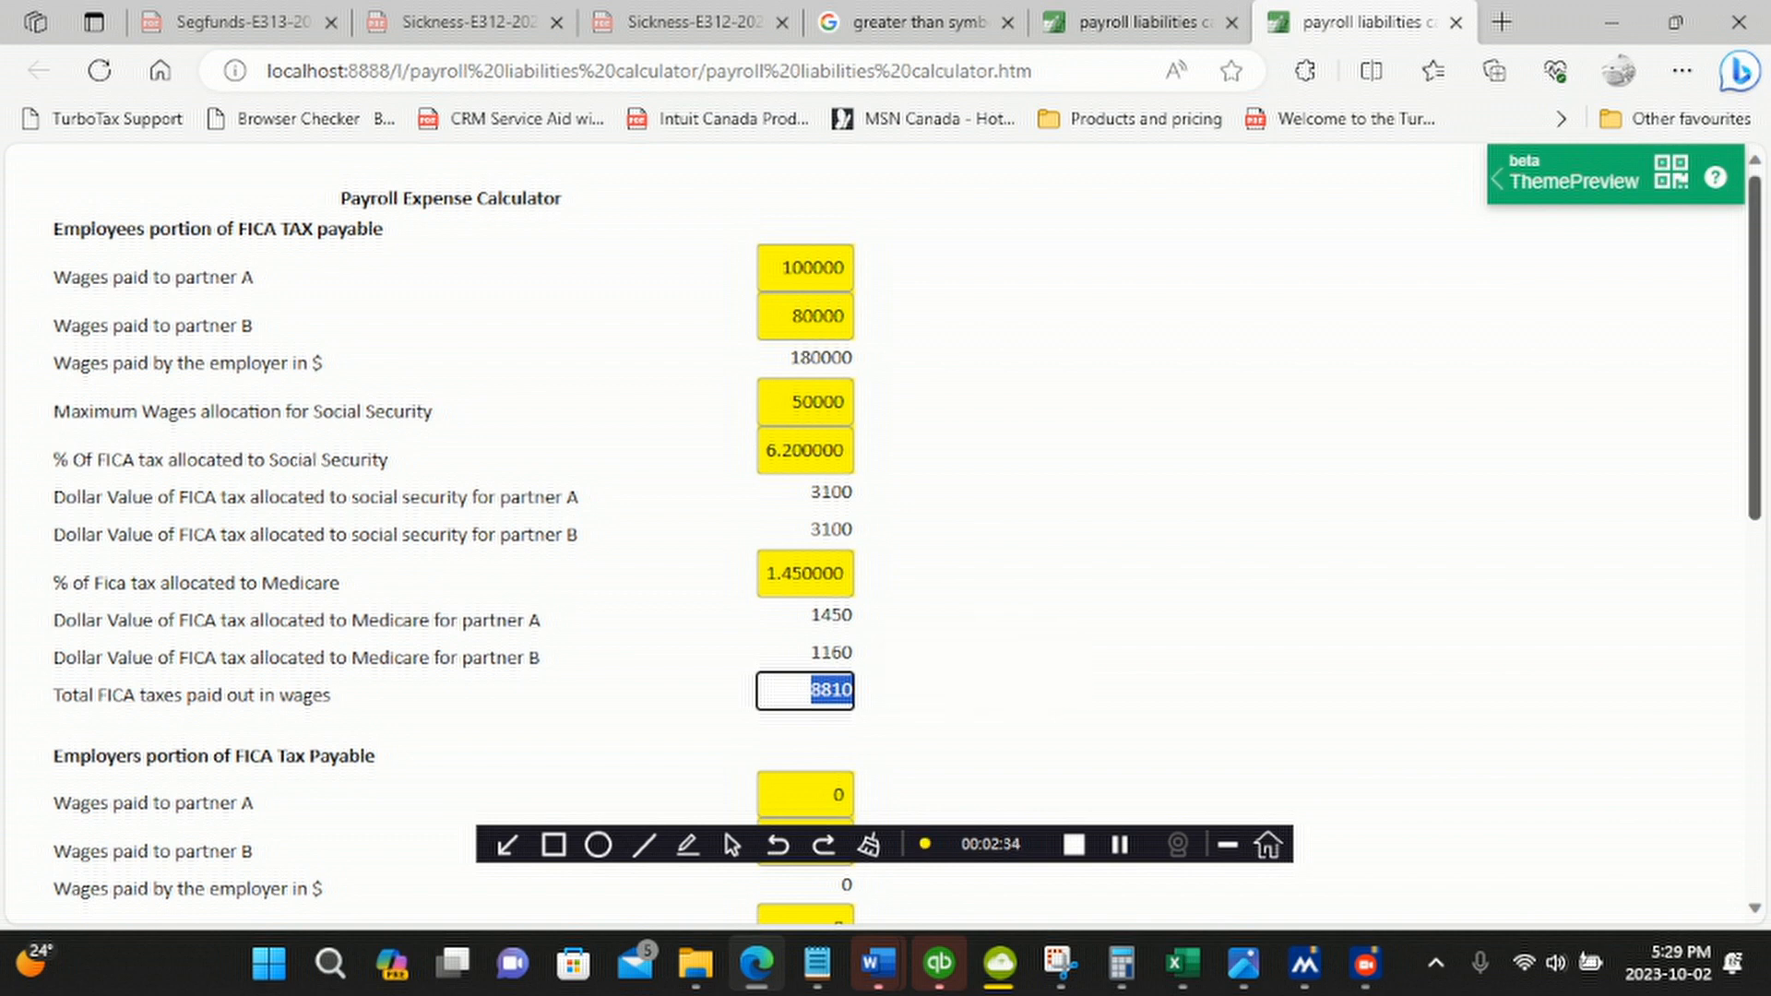
pyautogui.scroll(-1, 885, 544)
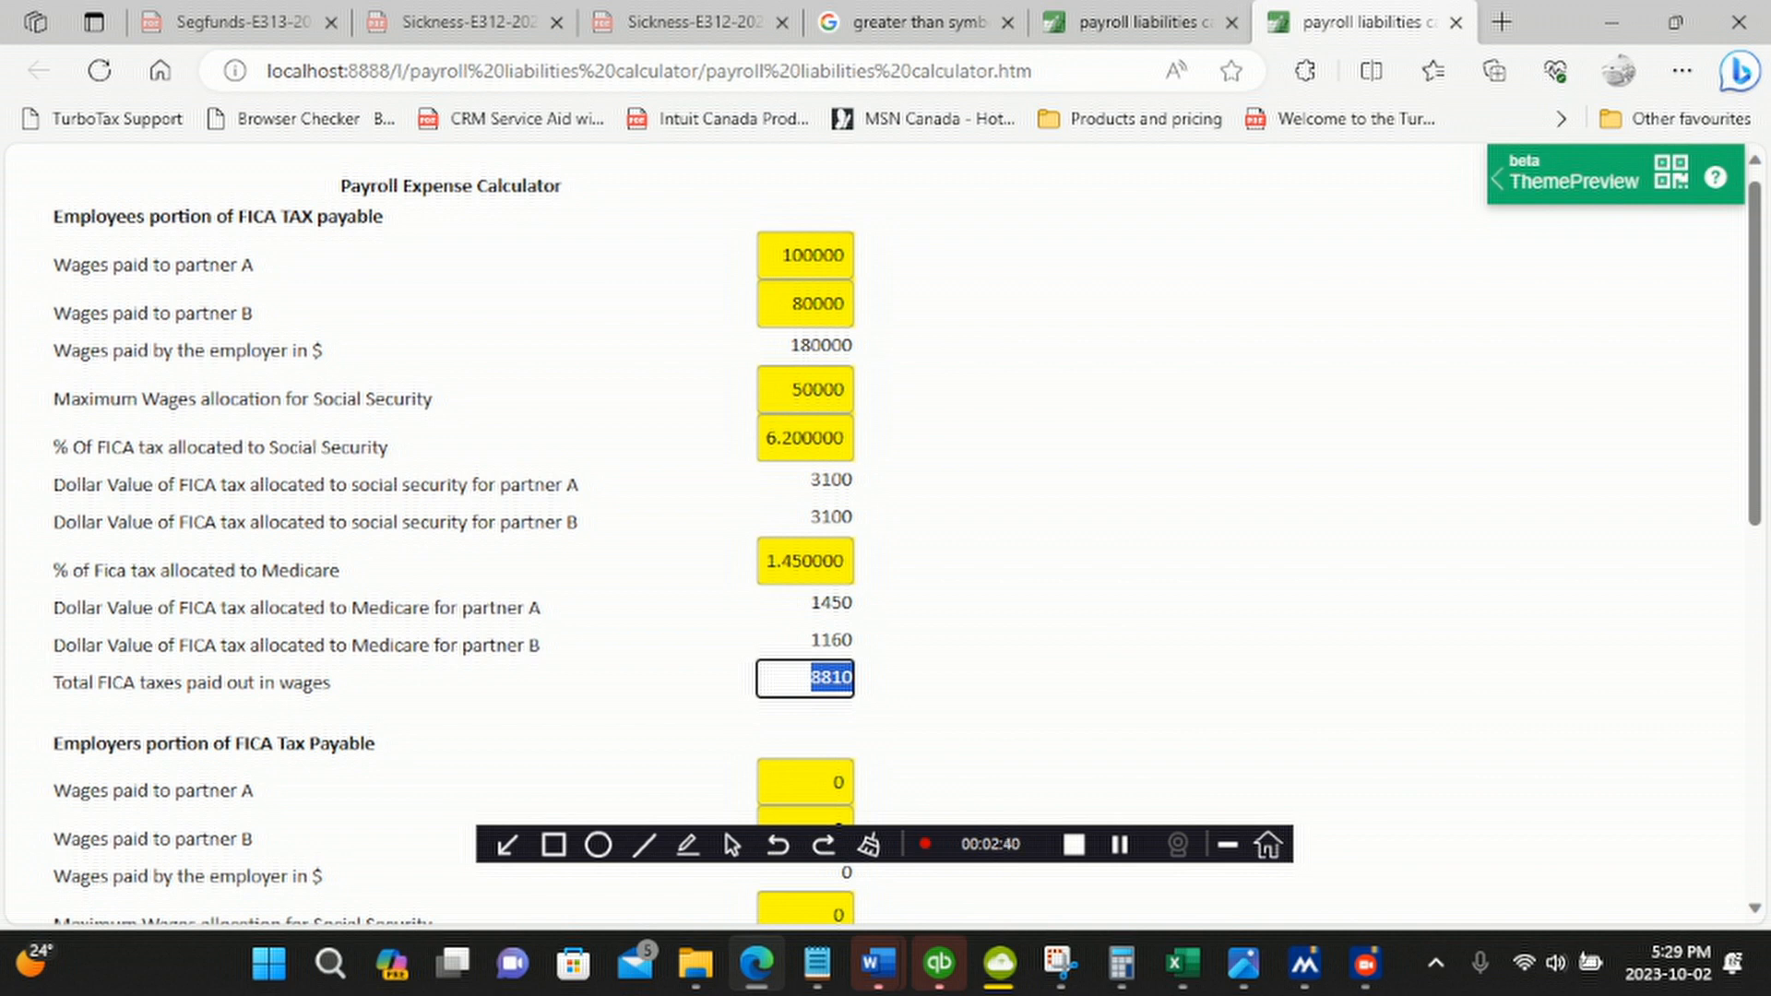
pyautogui.scroll(-3, 876, 530)
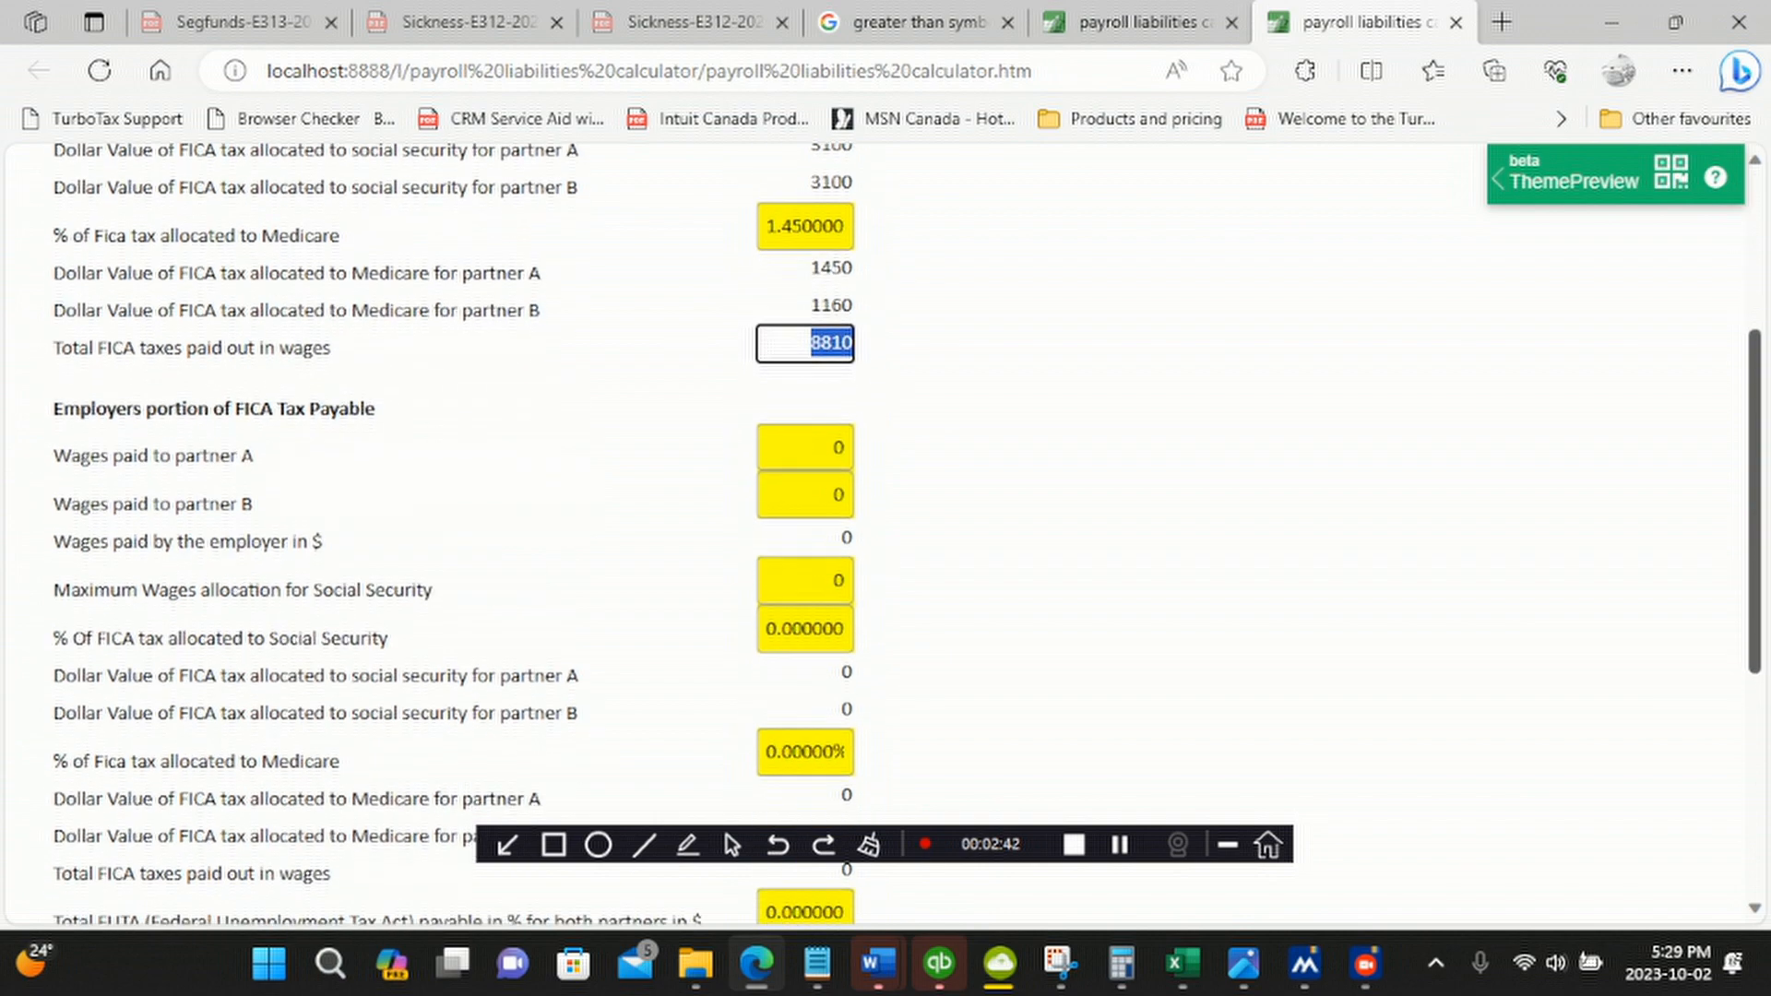
pyautogui.scroll(-2, 876, 530)
pyautogui.scroll(1, 876, 531)
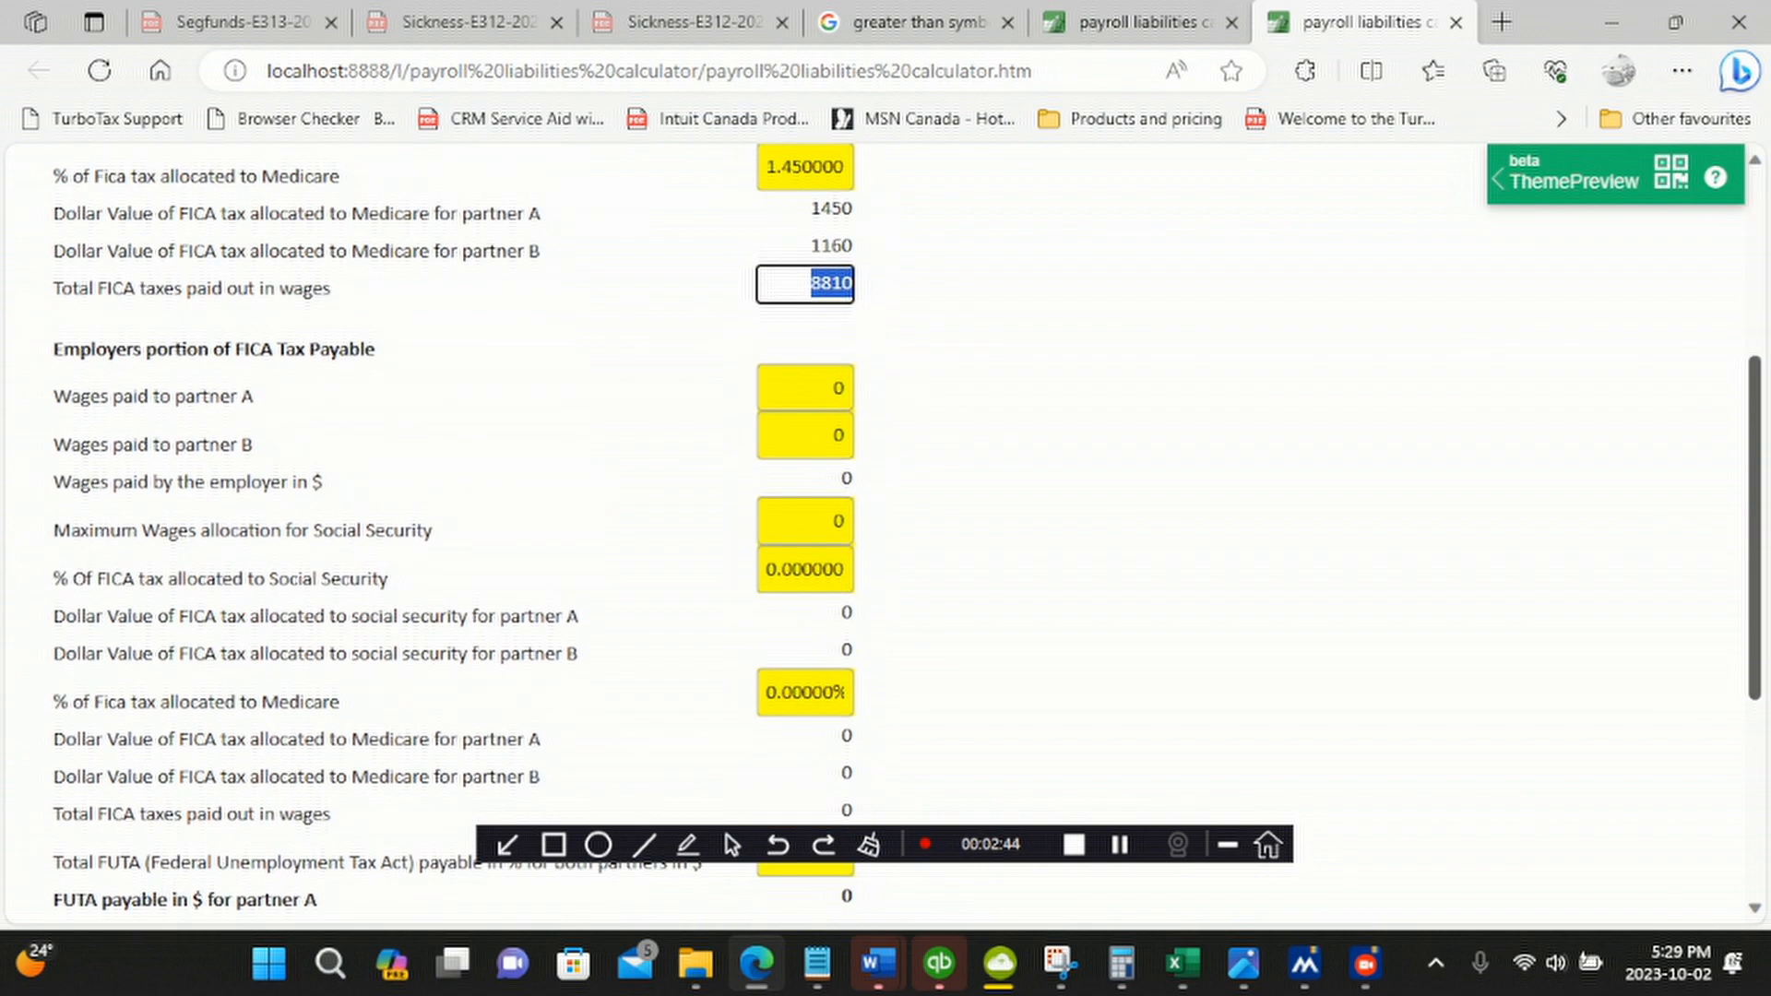
pyautogui.scroll(-1, 876, 530)
pyautogui.scroll(-1, 877, 530)
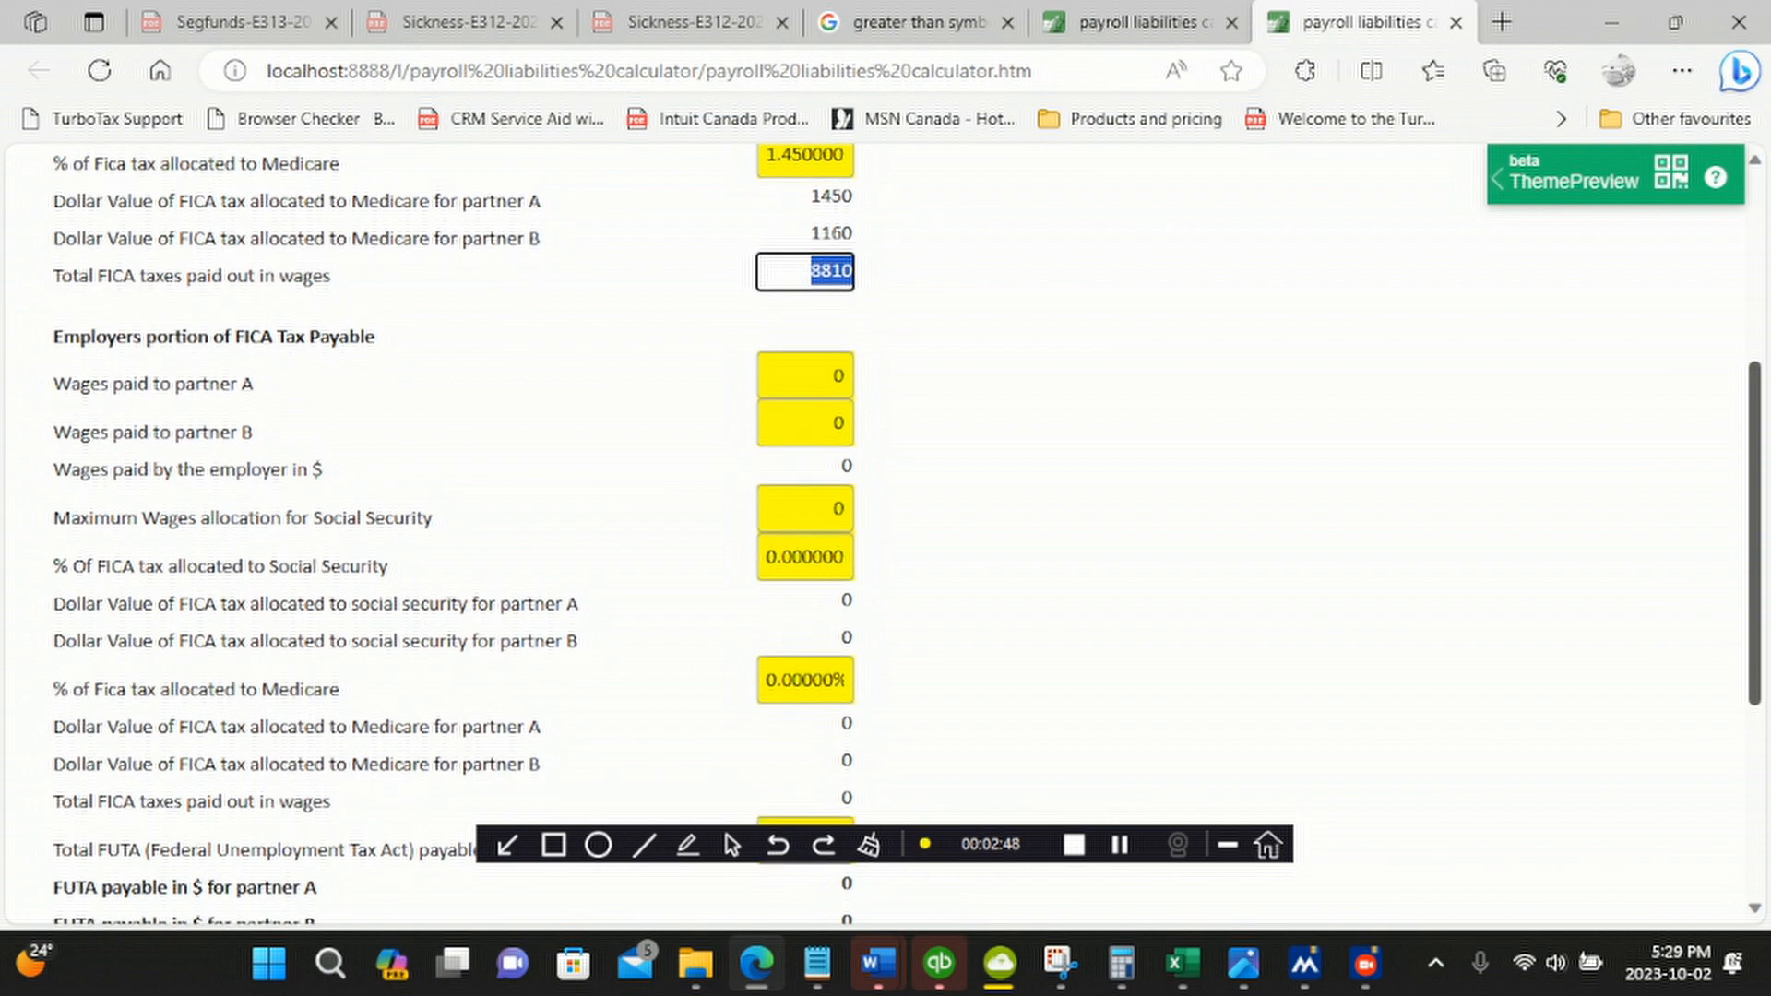
pyautogui.scroll(4, 876, 530)
pyautogui.scroll(-2, 876, 530)
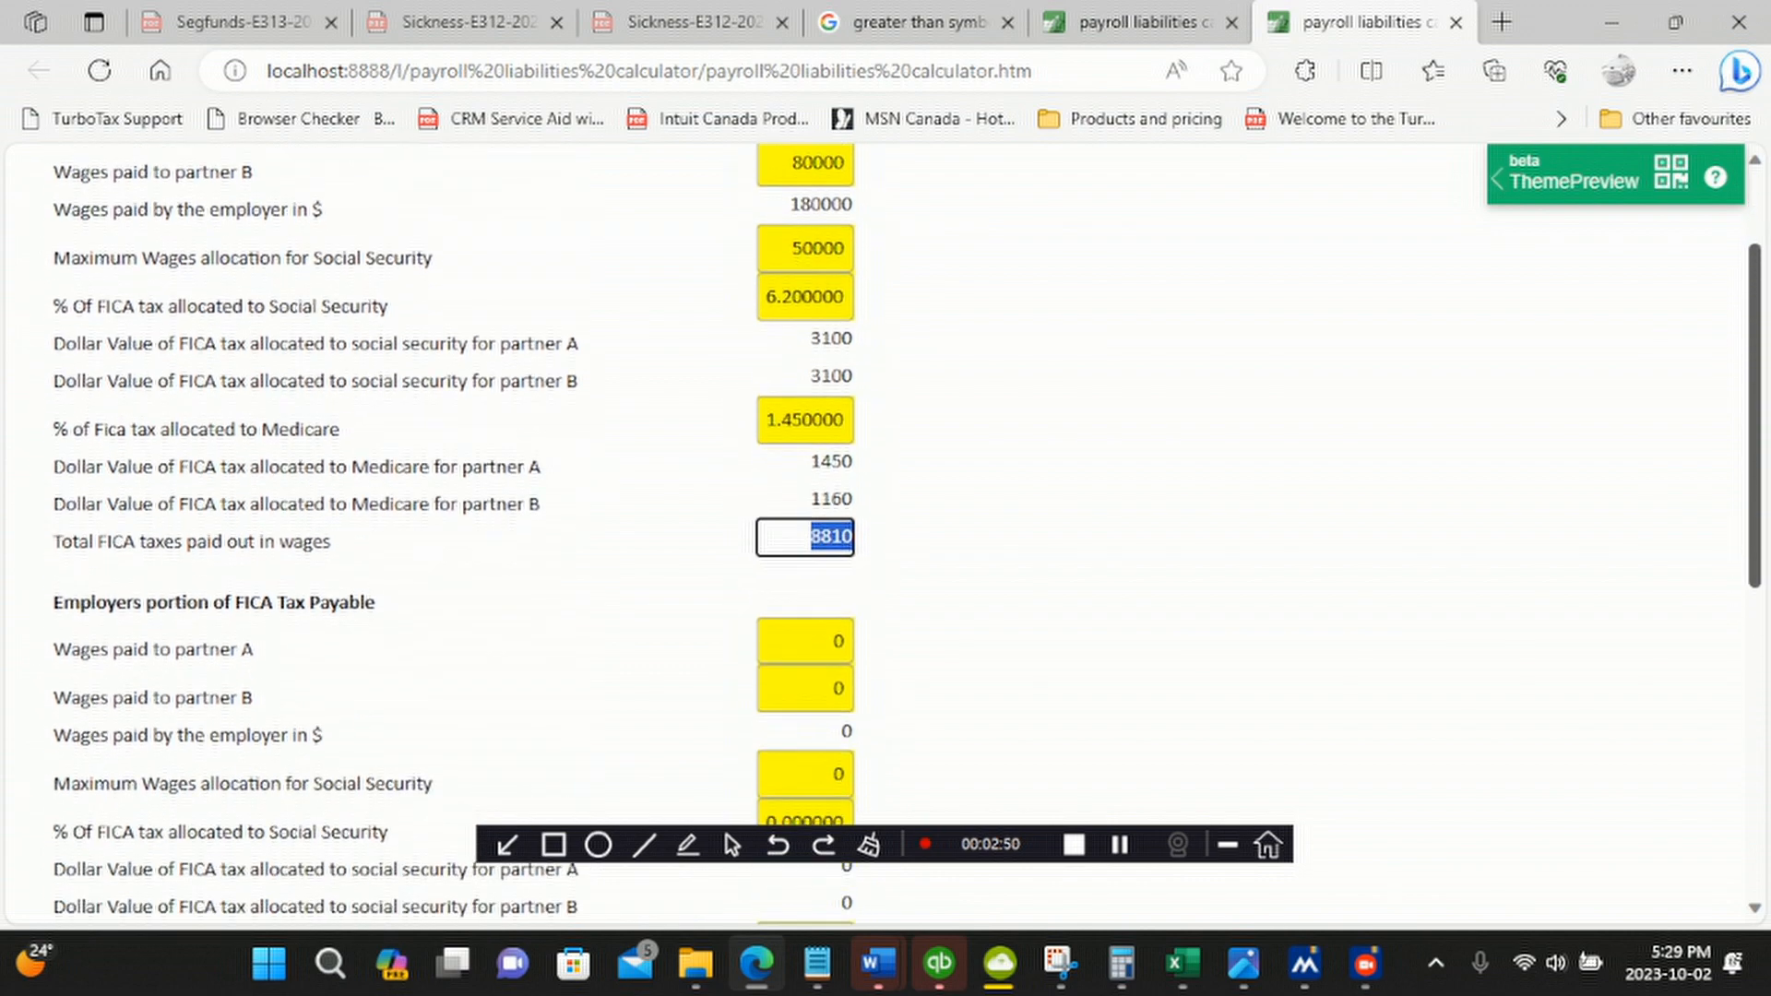
pyautogui.scroll(1, 876, 530)
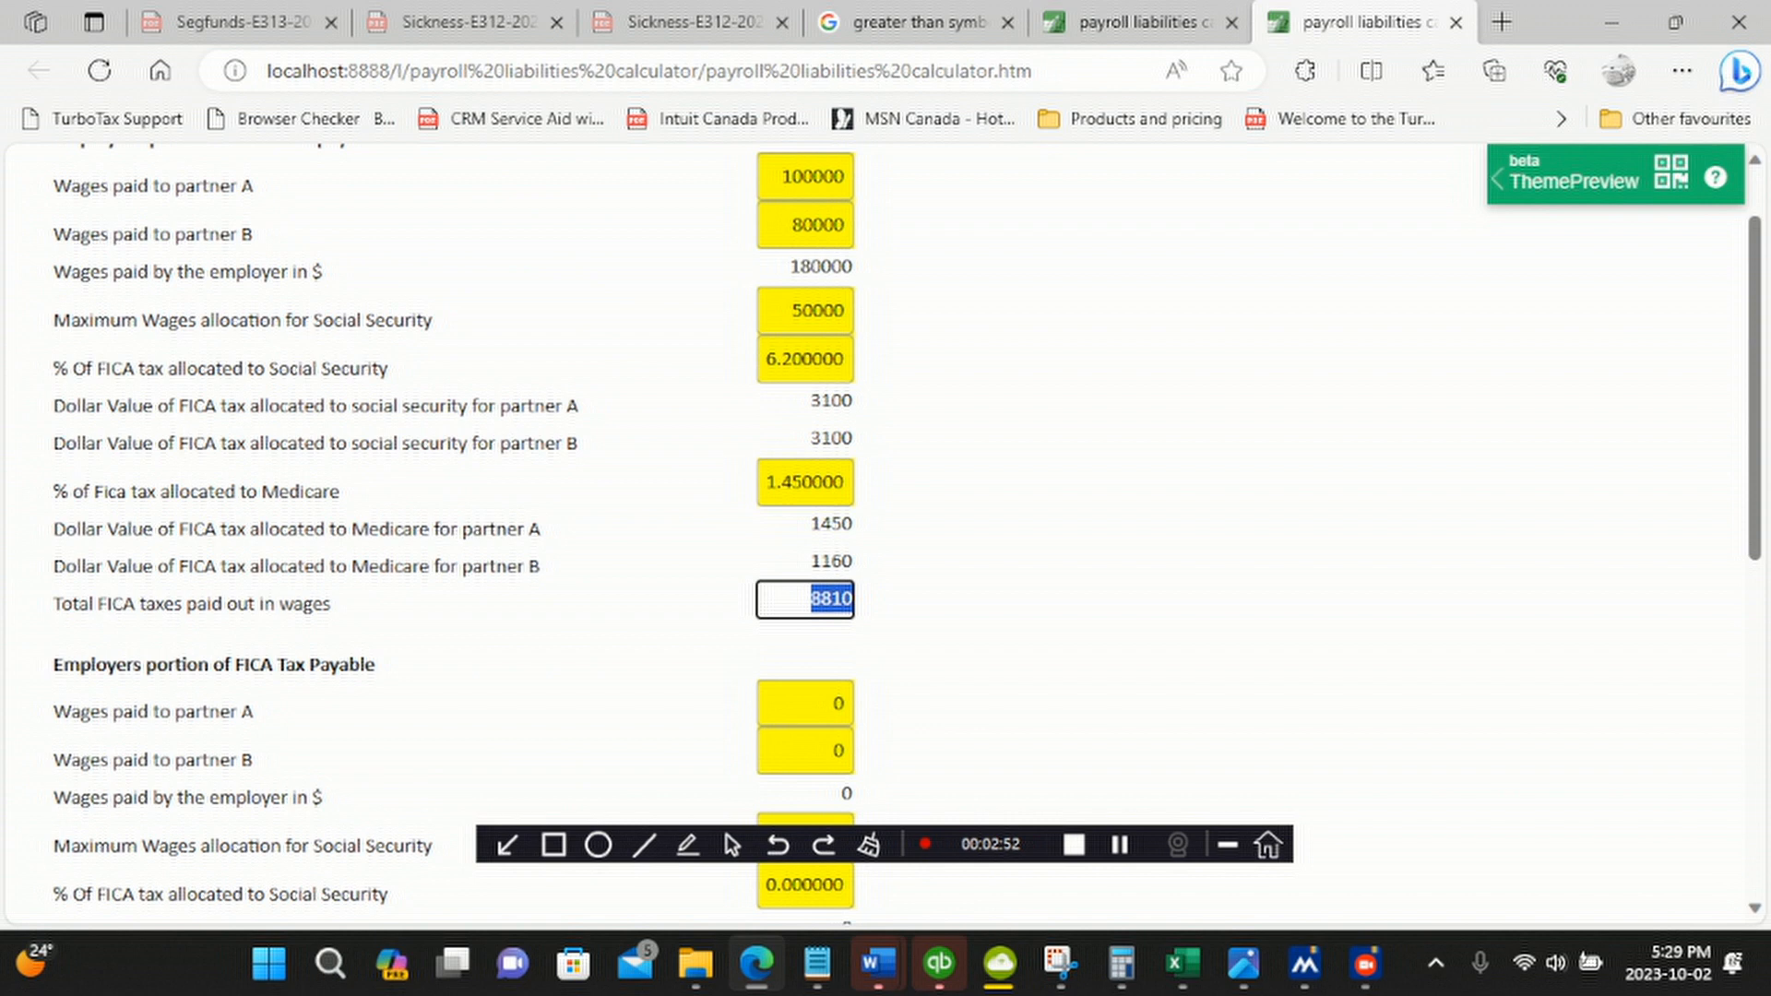
# Copy the wages of partner A (100000) and partner B (80000) from the employees portion into the employers portion
pyautogui.press('Tab')
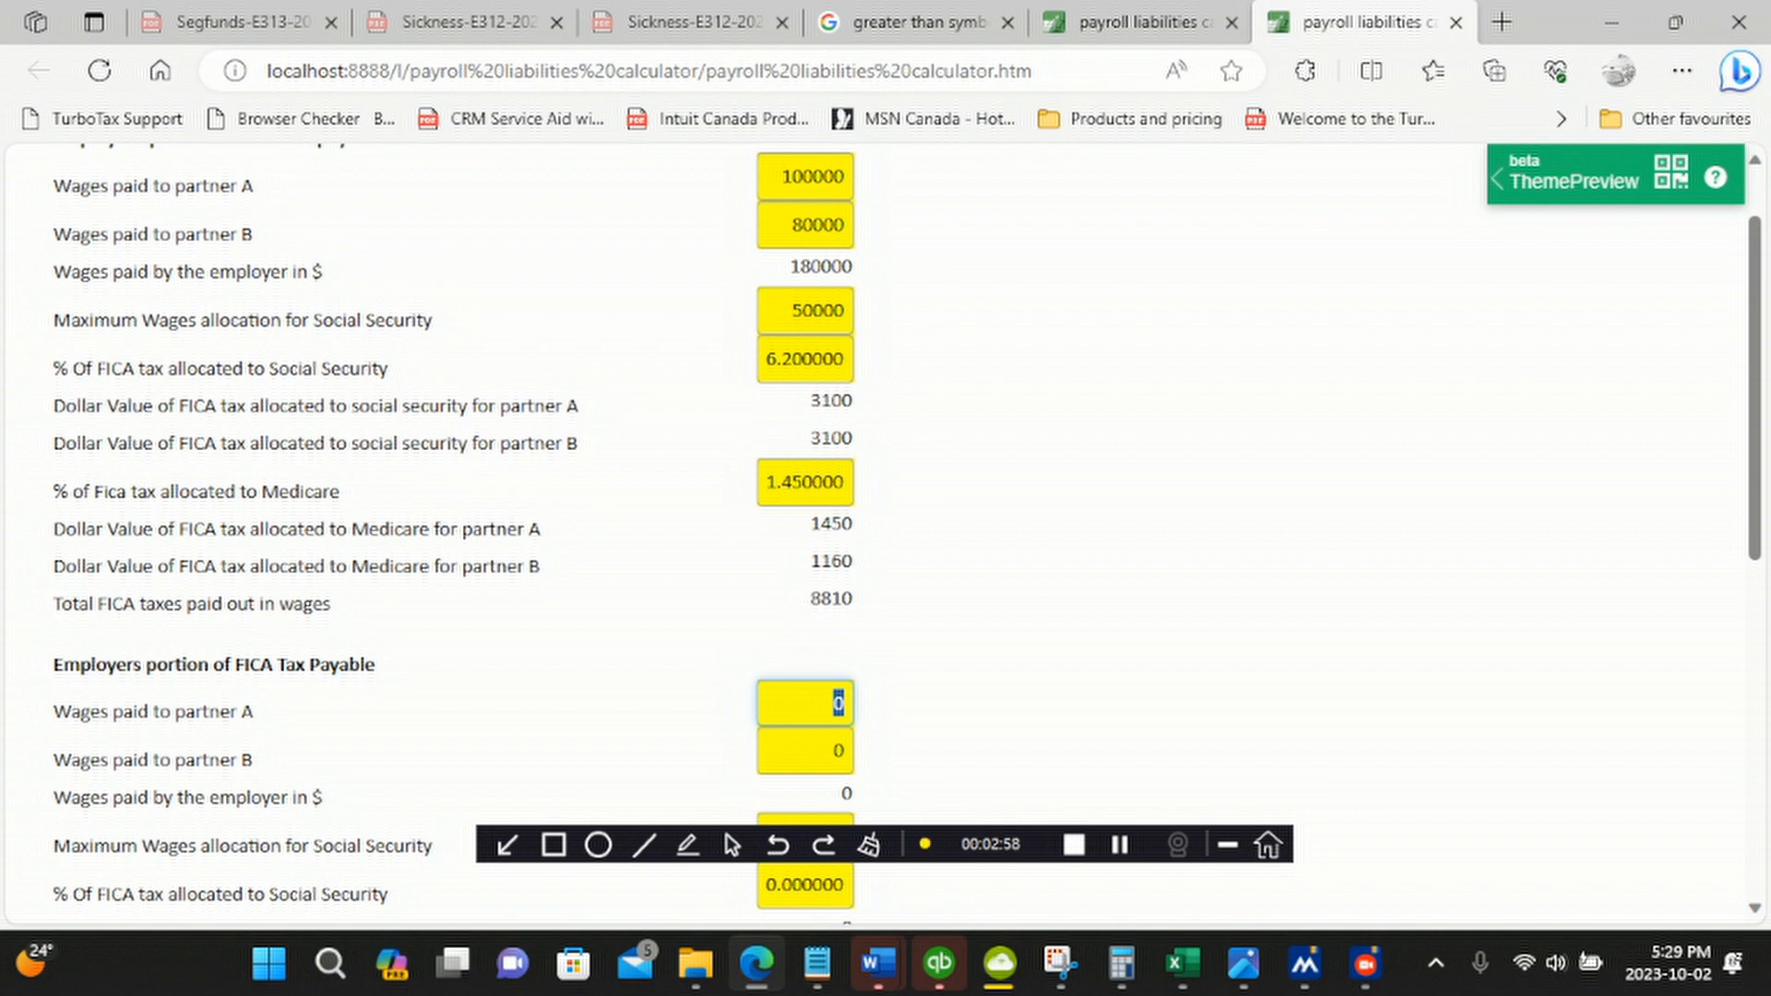
pyautogui.moveTo(781, 177); pyautogui.dragTo(846, 177)
pyautogui.hotkey('ctrl', 'c')
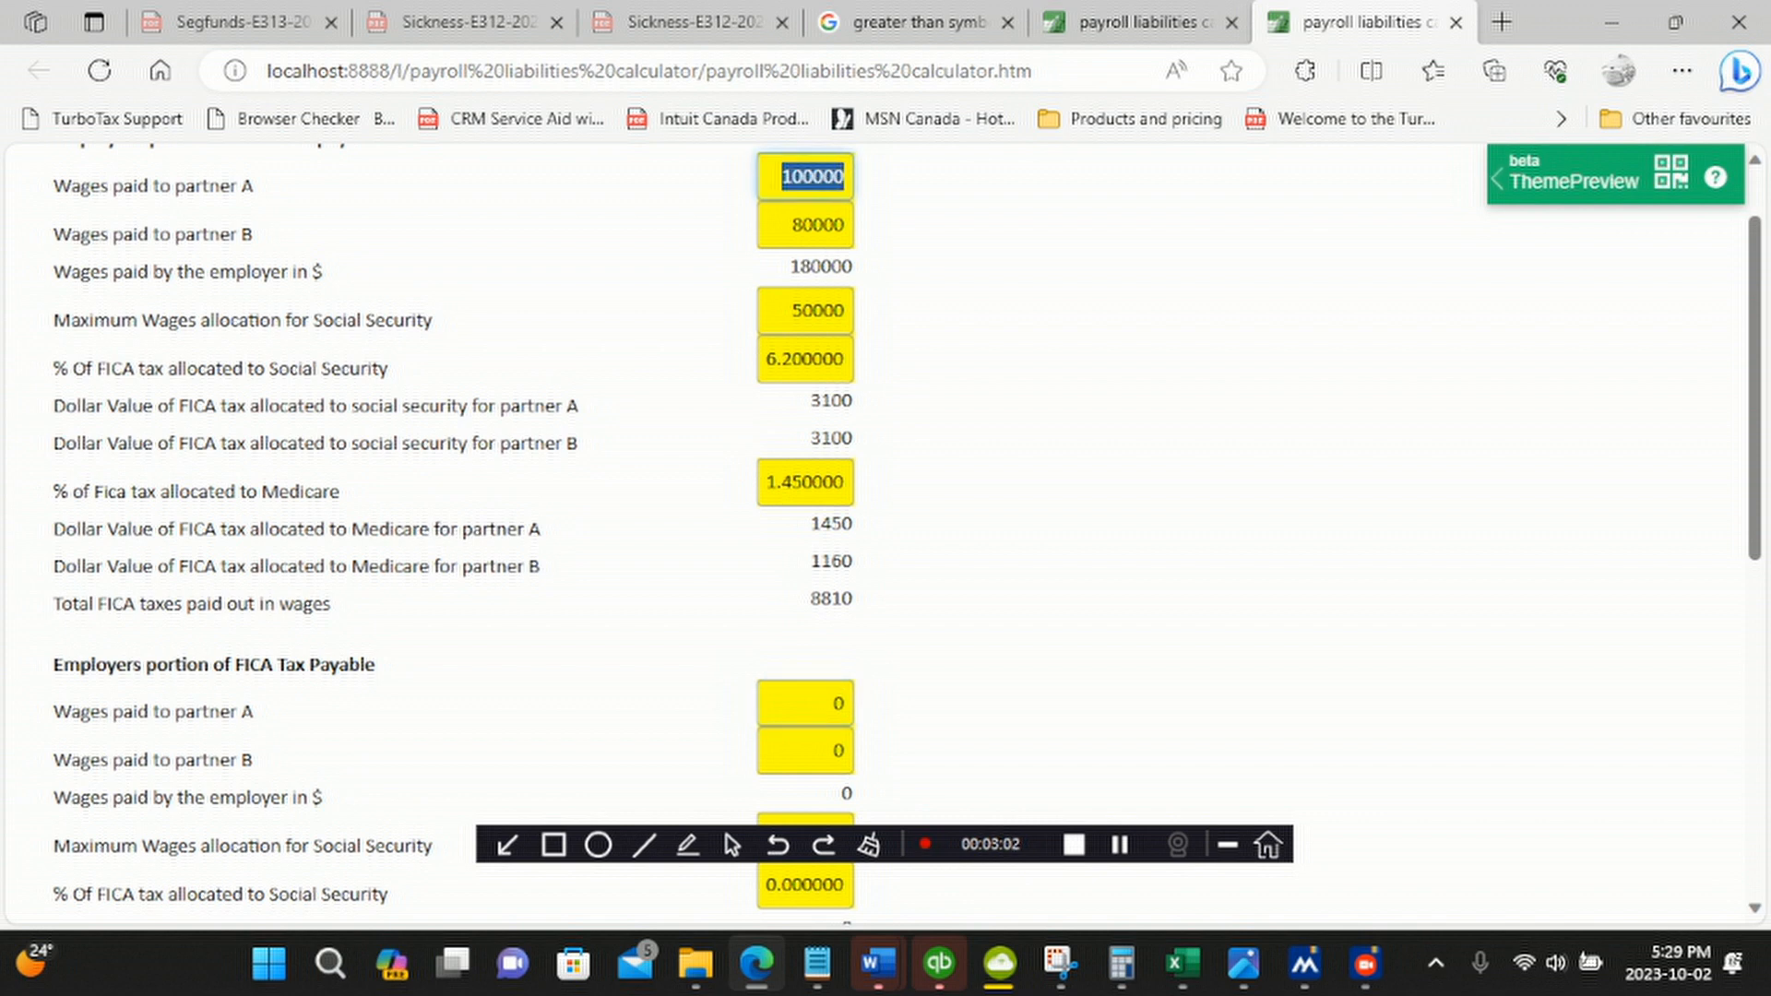
pyautogui.doubleClick(838, 704)
pyautogui.hotkey('ctrl', 'v')
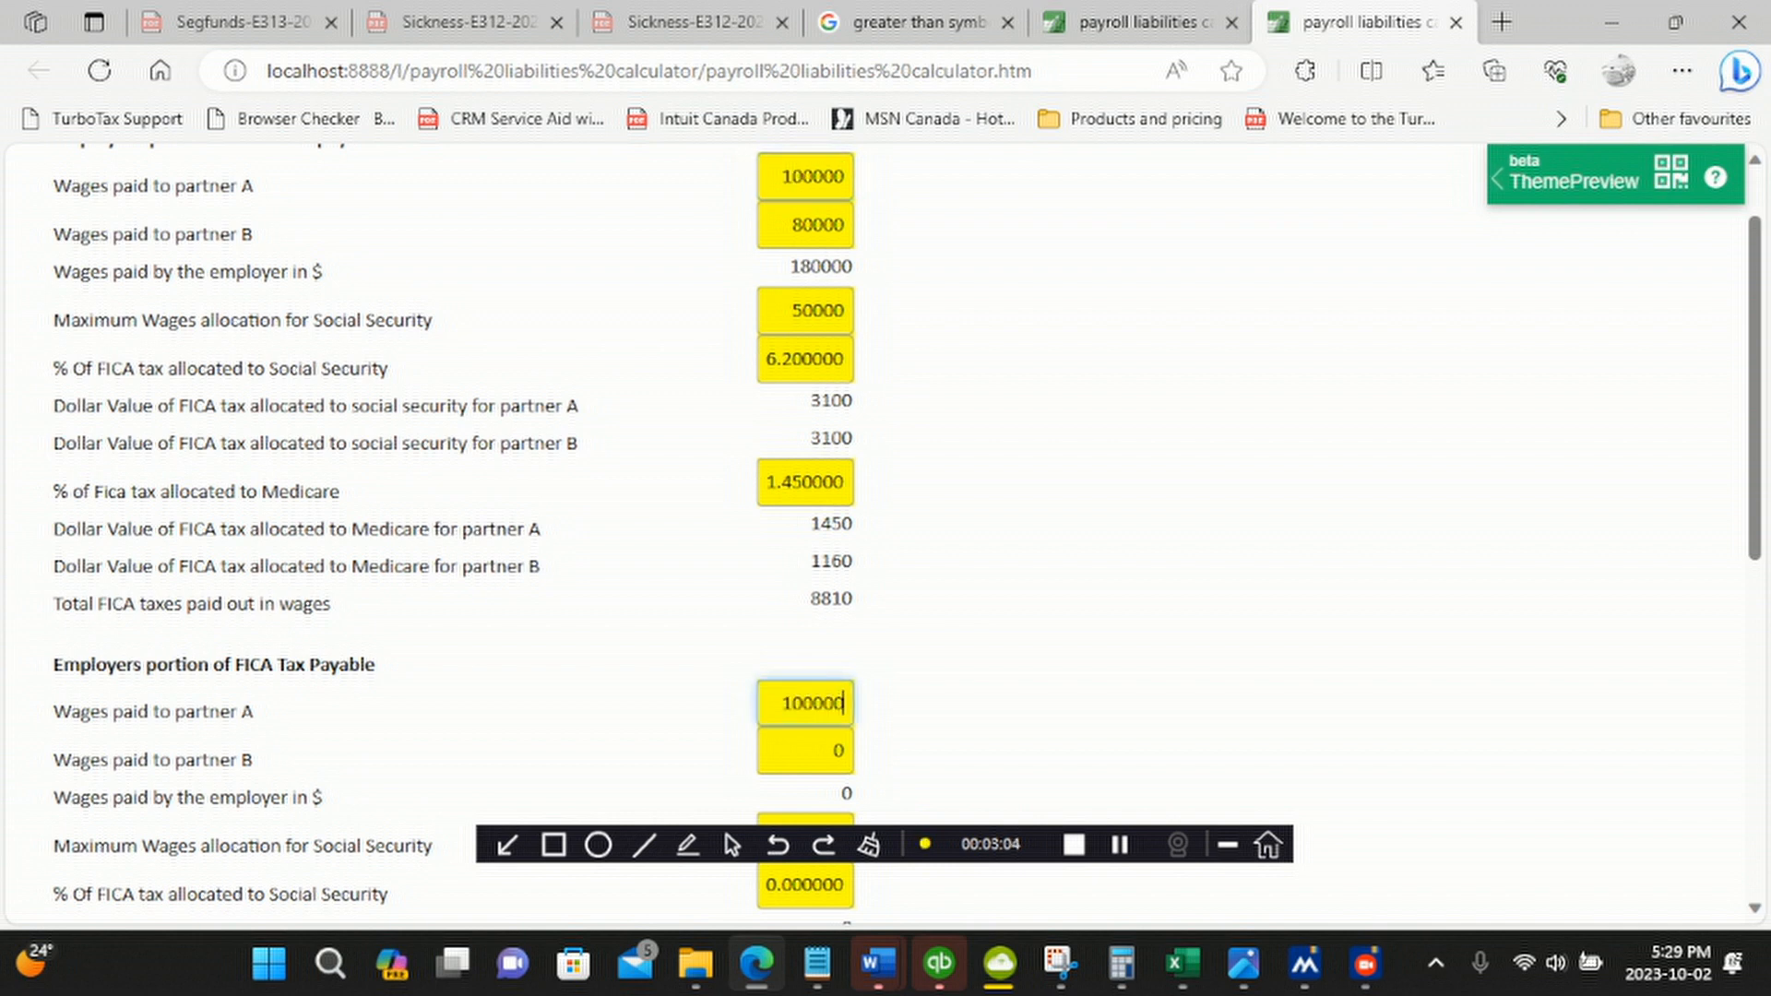
pyautogui.moveTo(791, 225); pyautogui.dragTo(846, 225)
pyautogui.hotkey('ctrl', 'c')
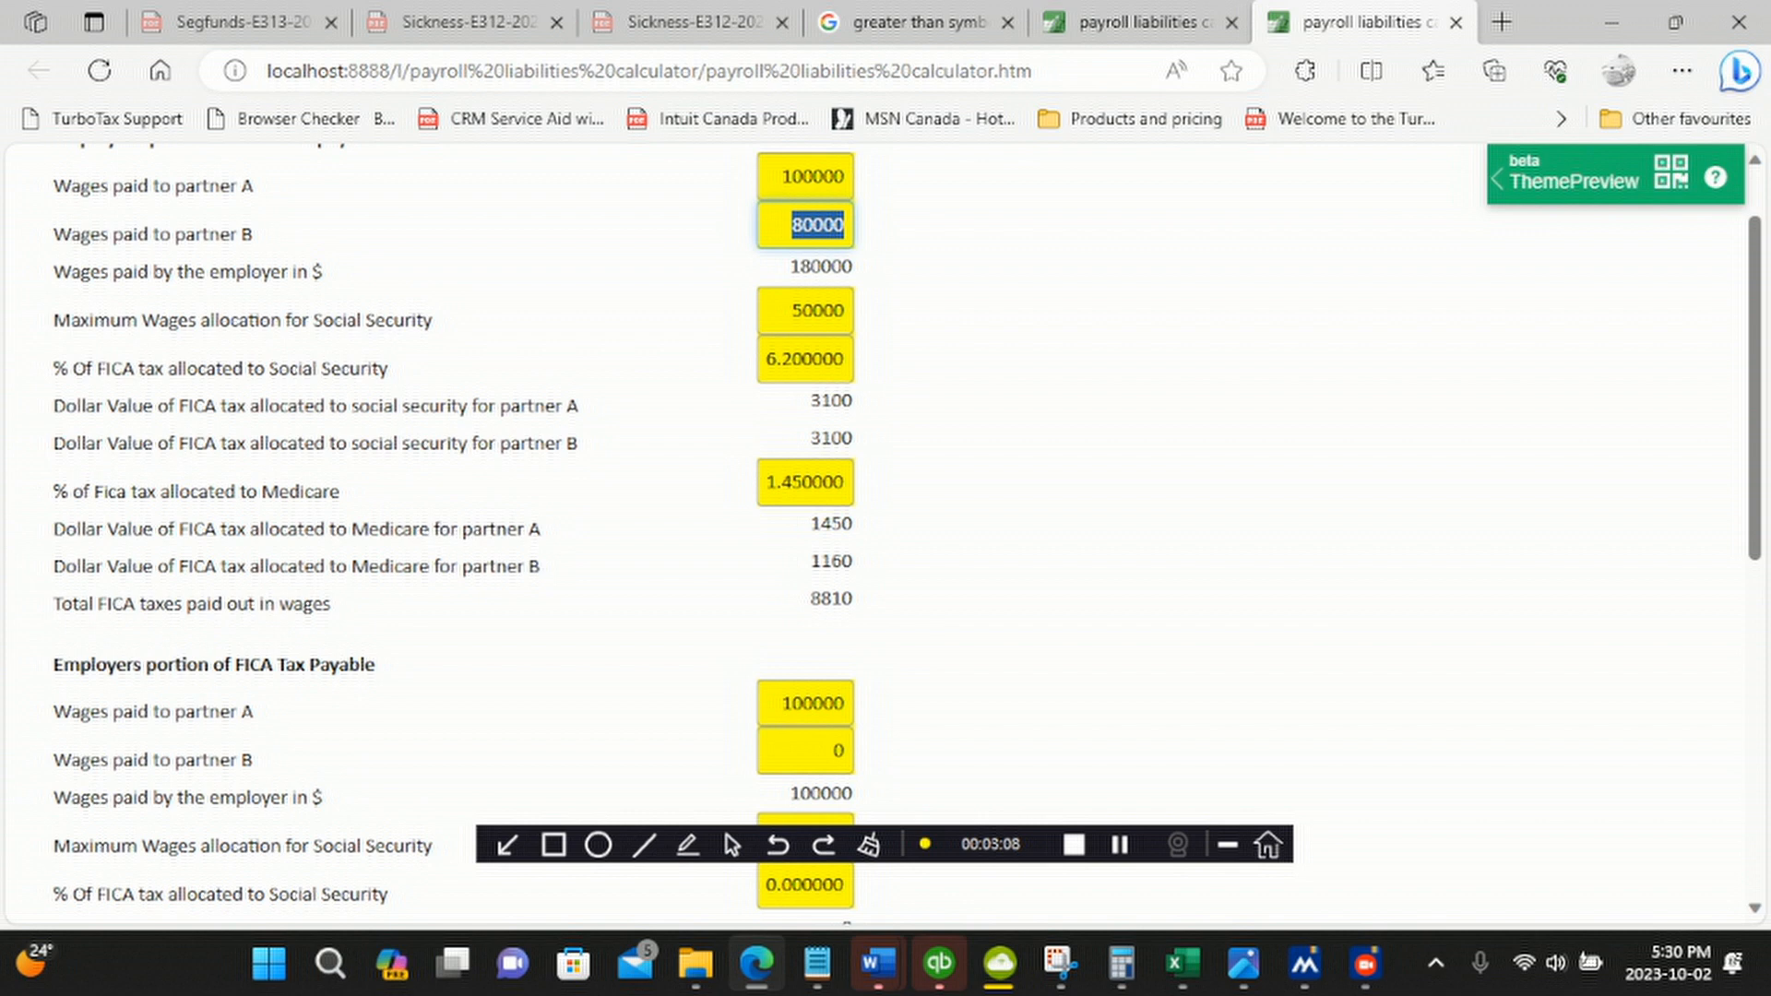
pyautogui.click(805, 751)
pyautogui.hotkey('ctrl', 'v')
pyautogui.click(812, 794)
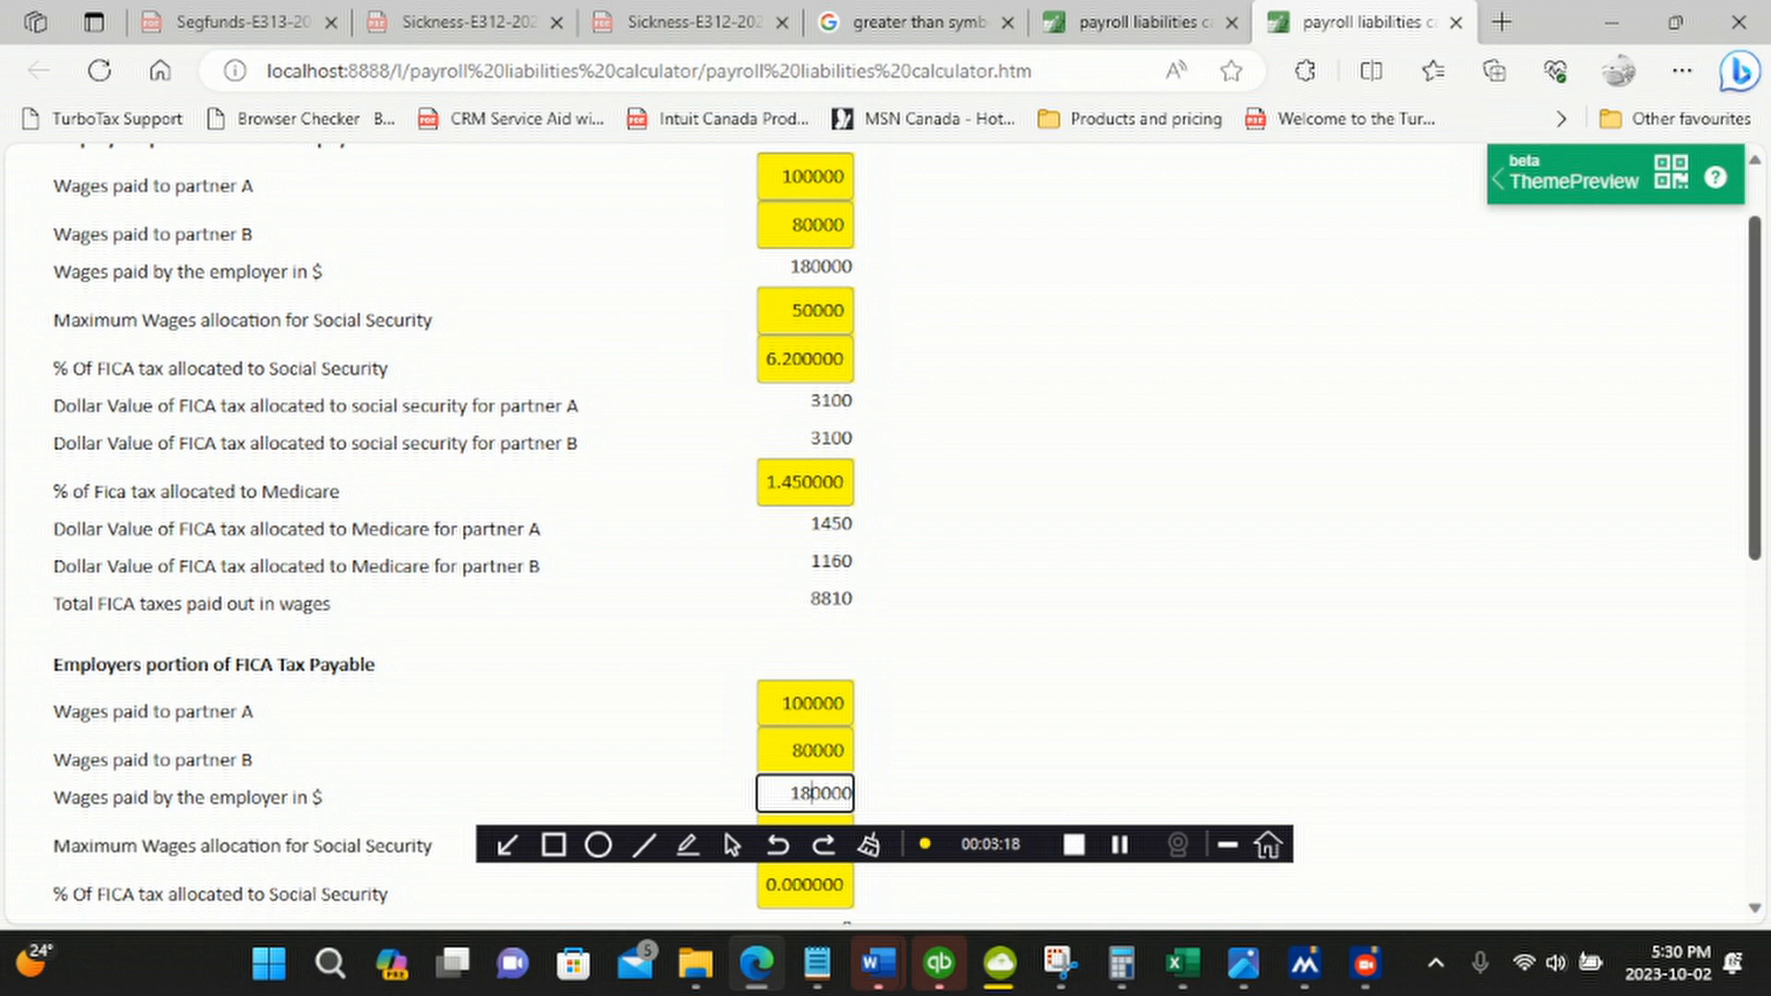
# Set the employers portion's maximum wages allocation for Social Security to 50000 and its Social Security tax percentage to 6.2%
pyautogui.scroll(-3, 886, 535)
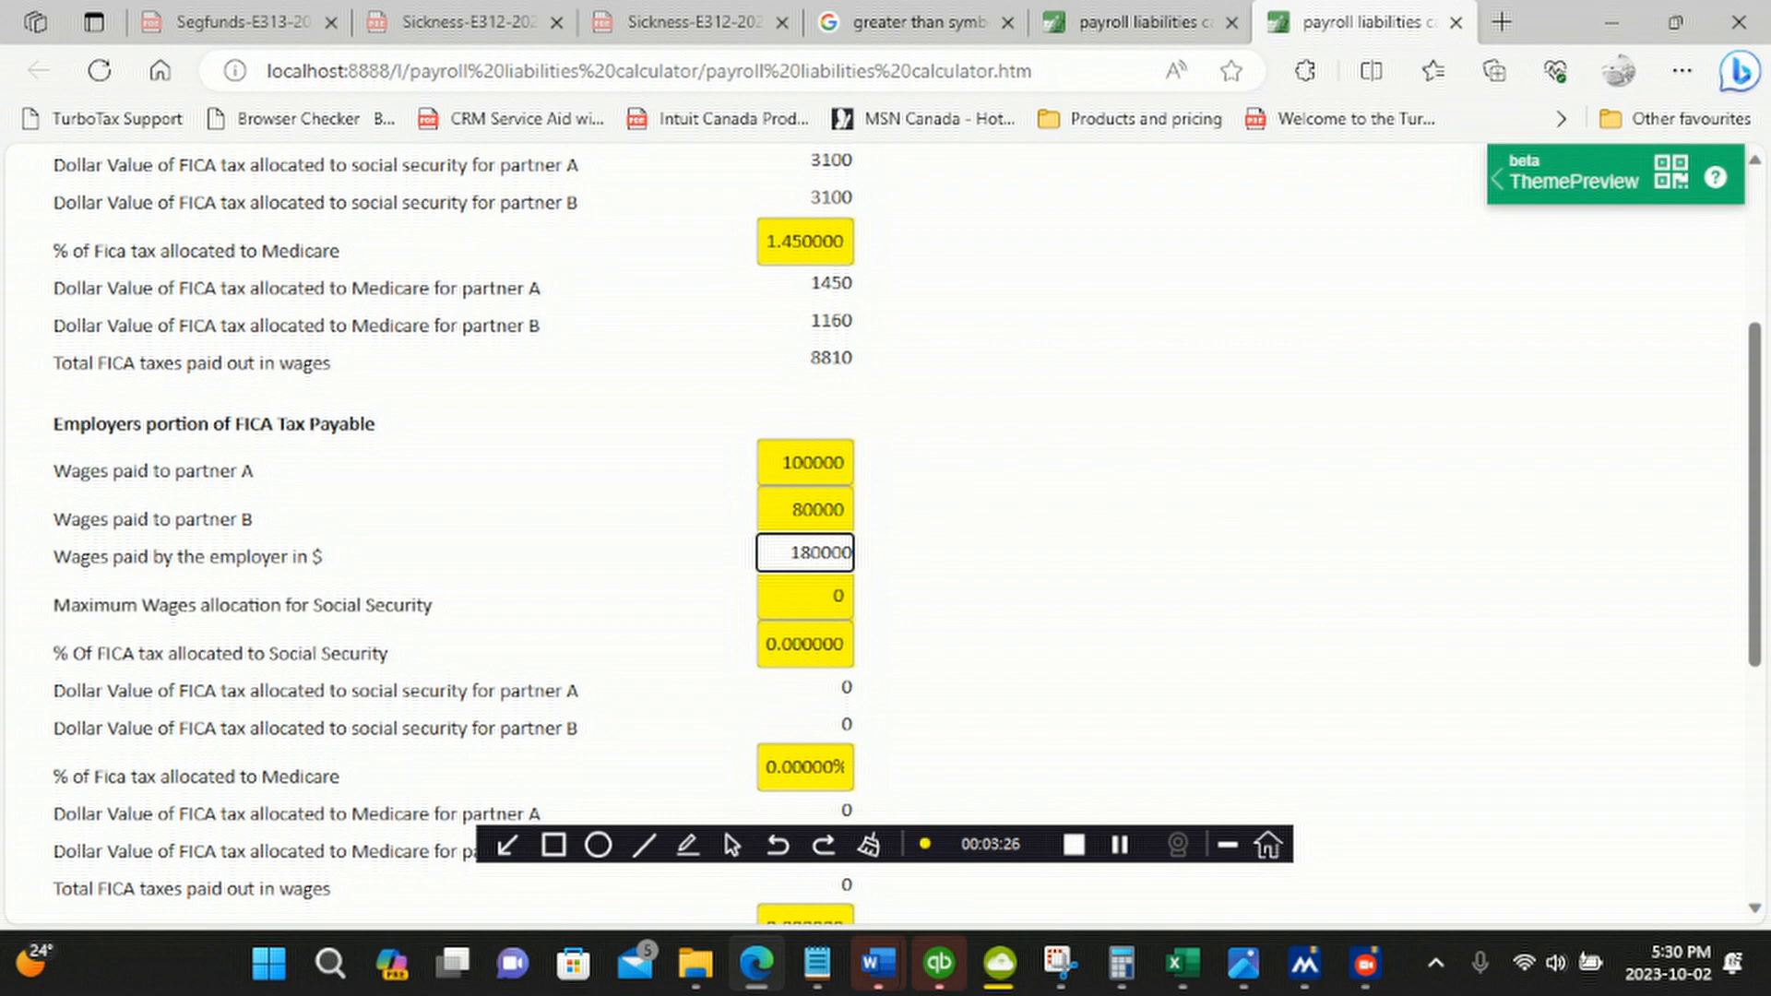
pyautogui.scroll(2, 799, 552)
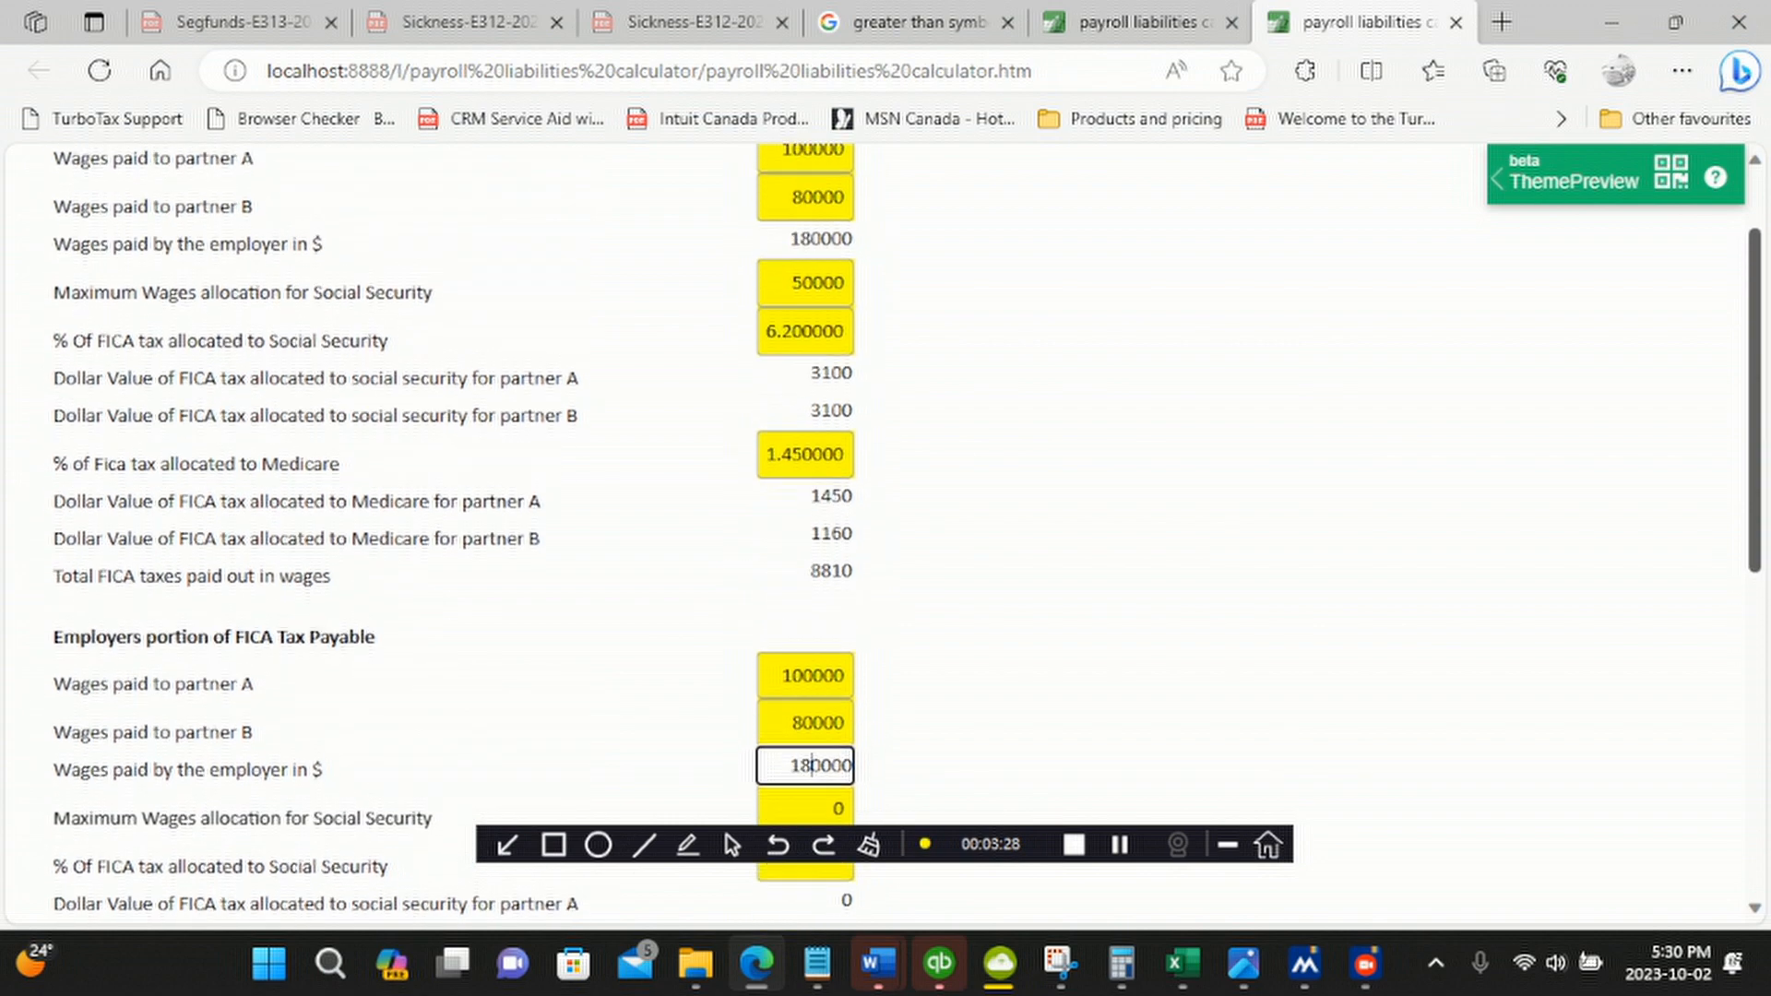
pyautogui.scroll(-2, 798, 552)
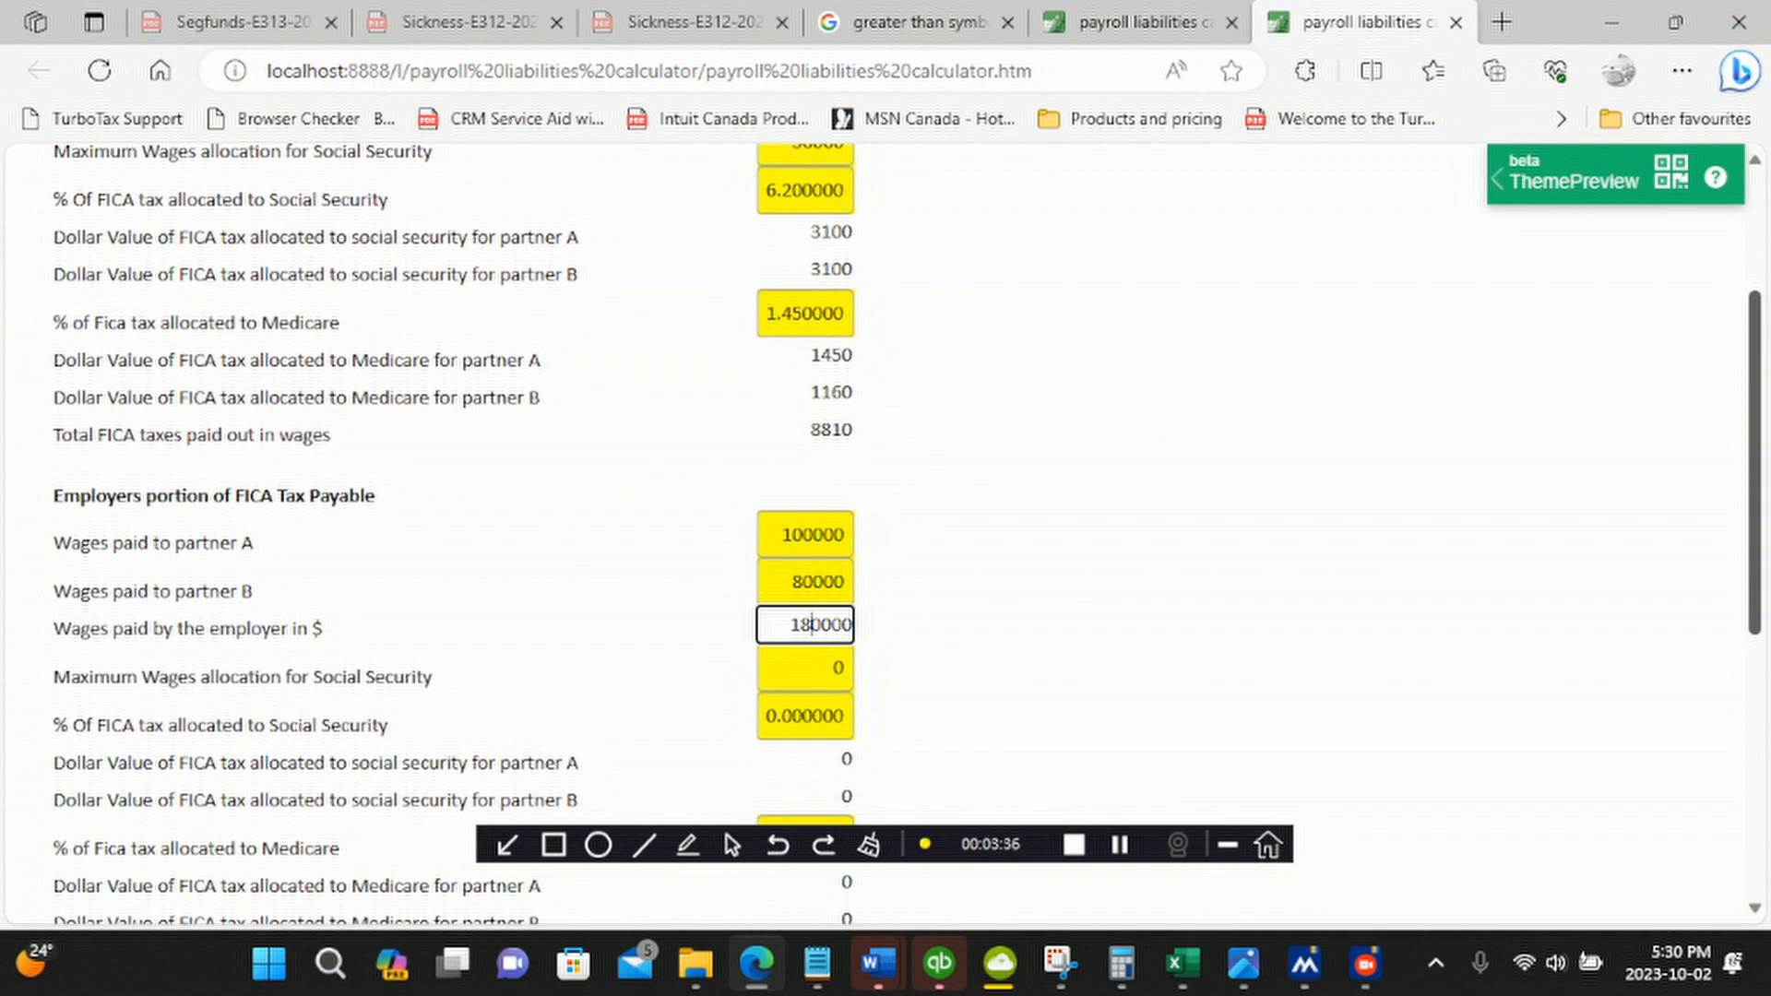
pyautogui.scroll(3, 885, 535)
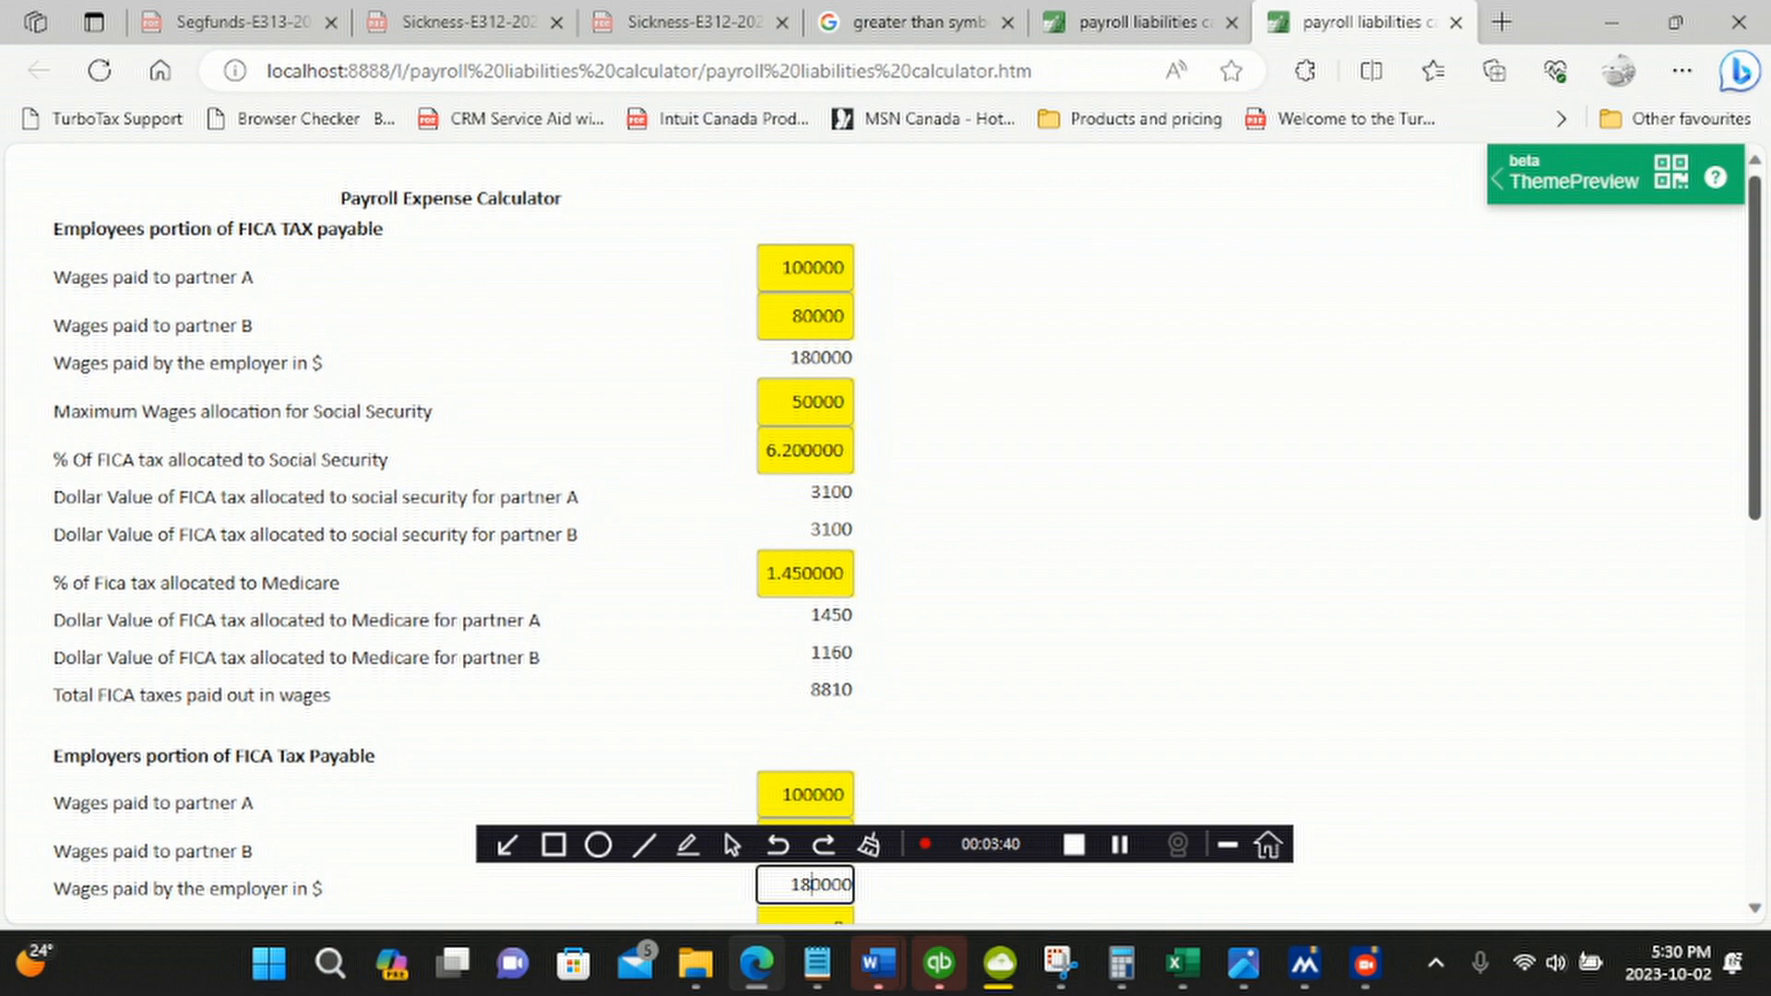
pyautogui.scroll(-4, 886, 535)
pyautogui.press('Tab')
pyautogui.write('50000')
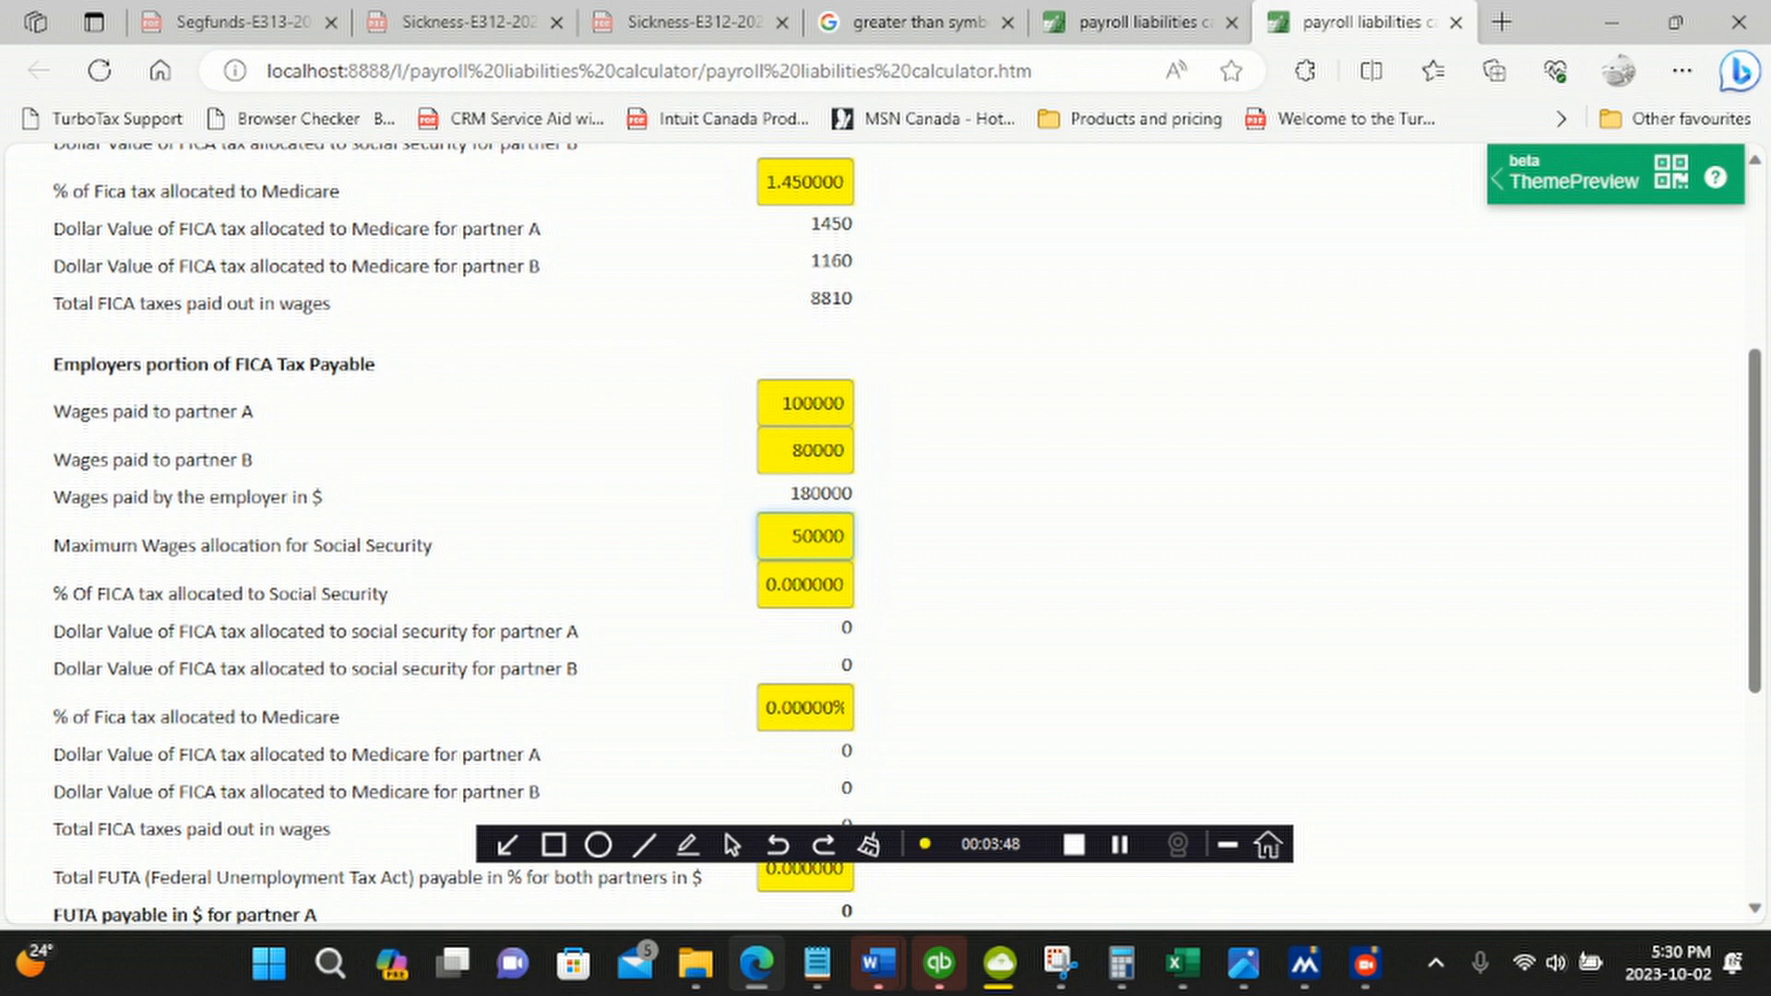
pyautogui.press('Tab')
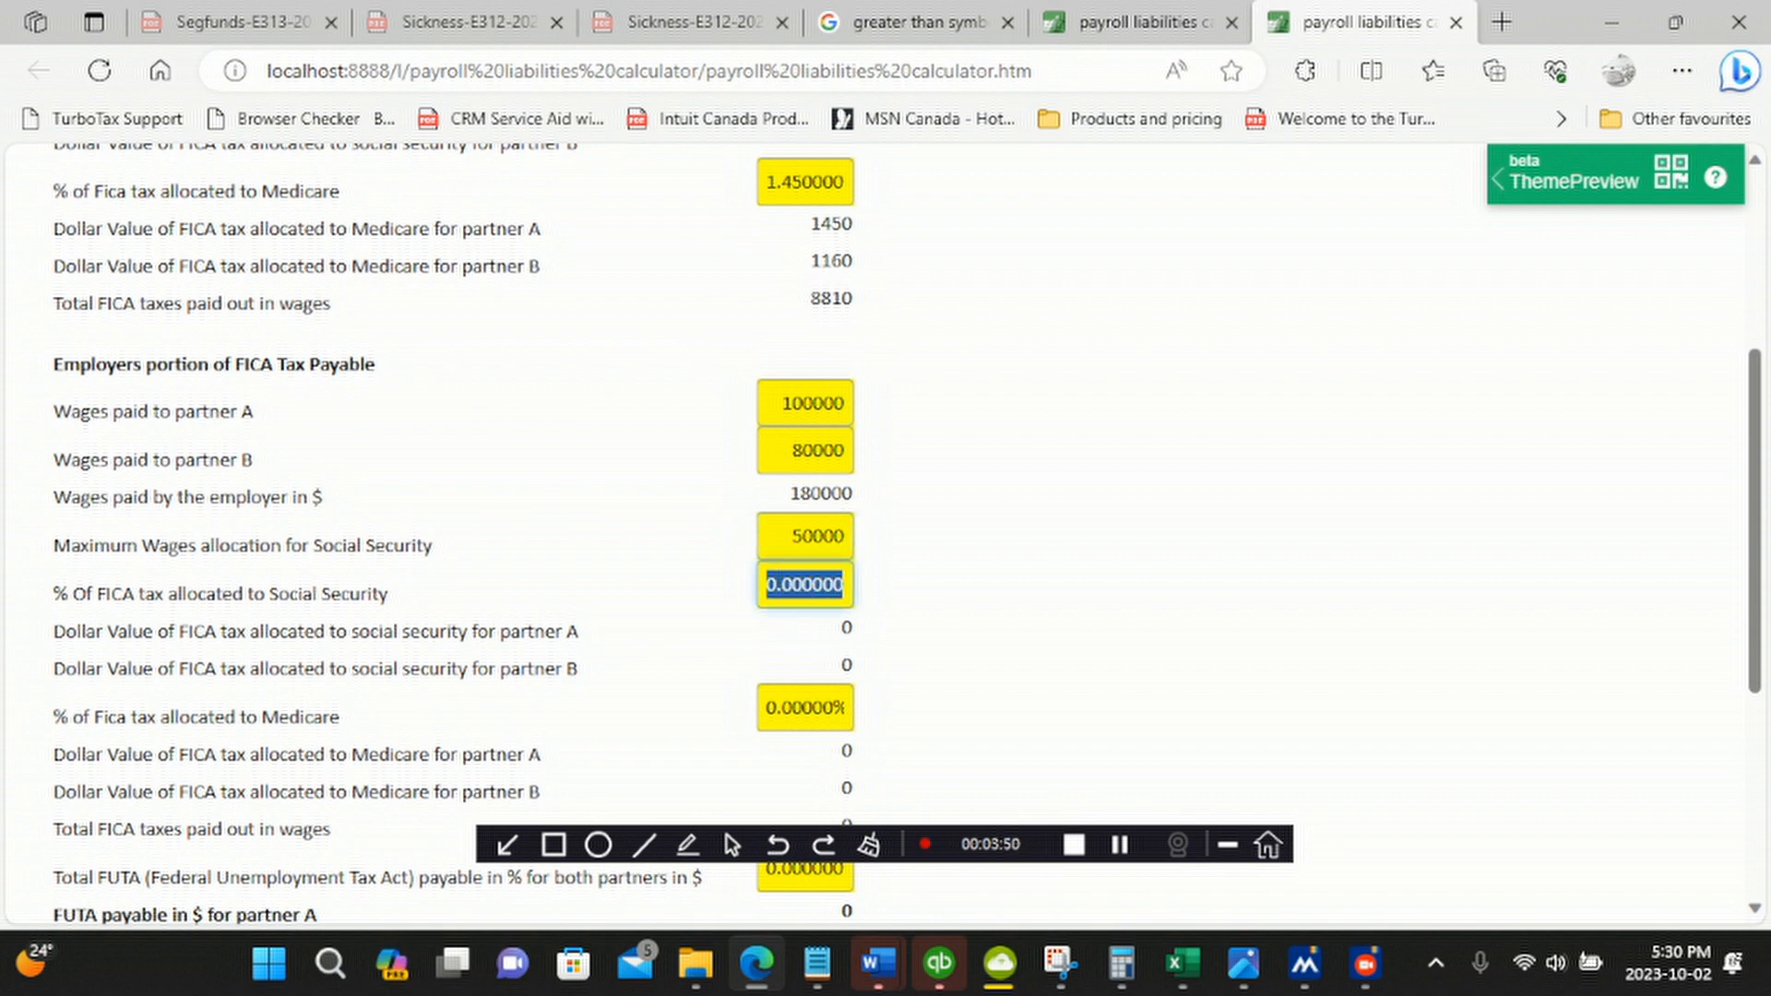
pyautogui.write('6.2%')
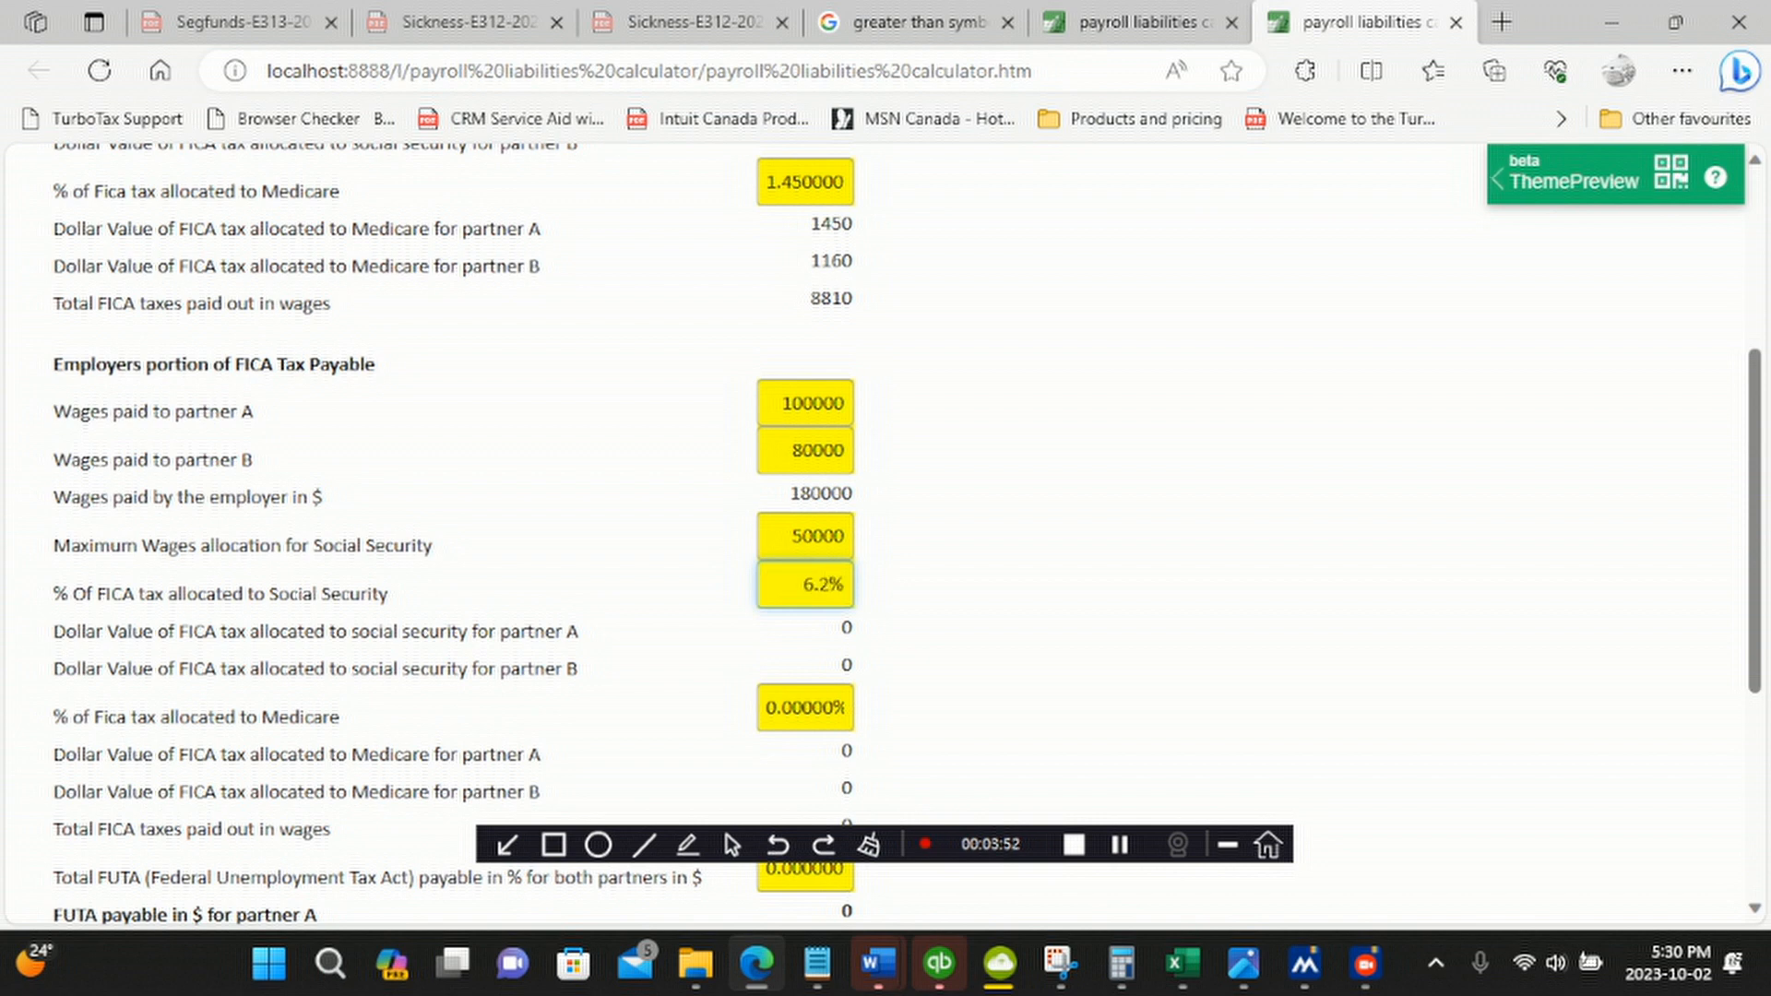
pyautogui.click(841, 627)
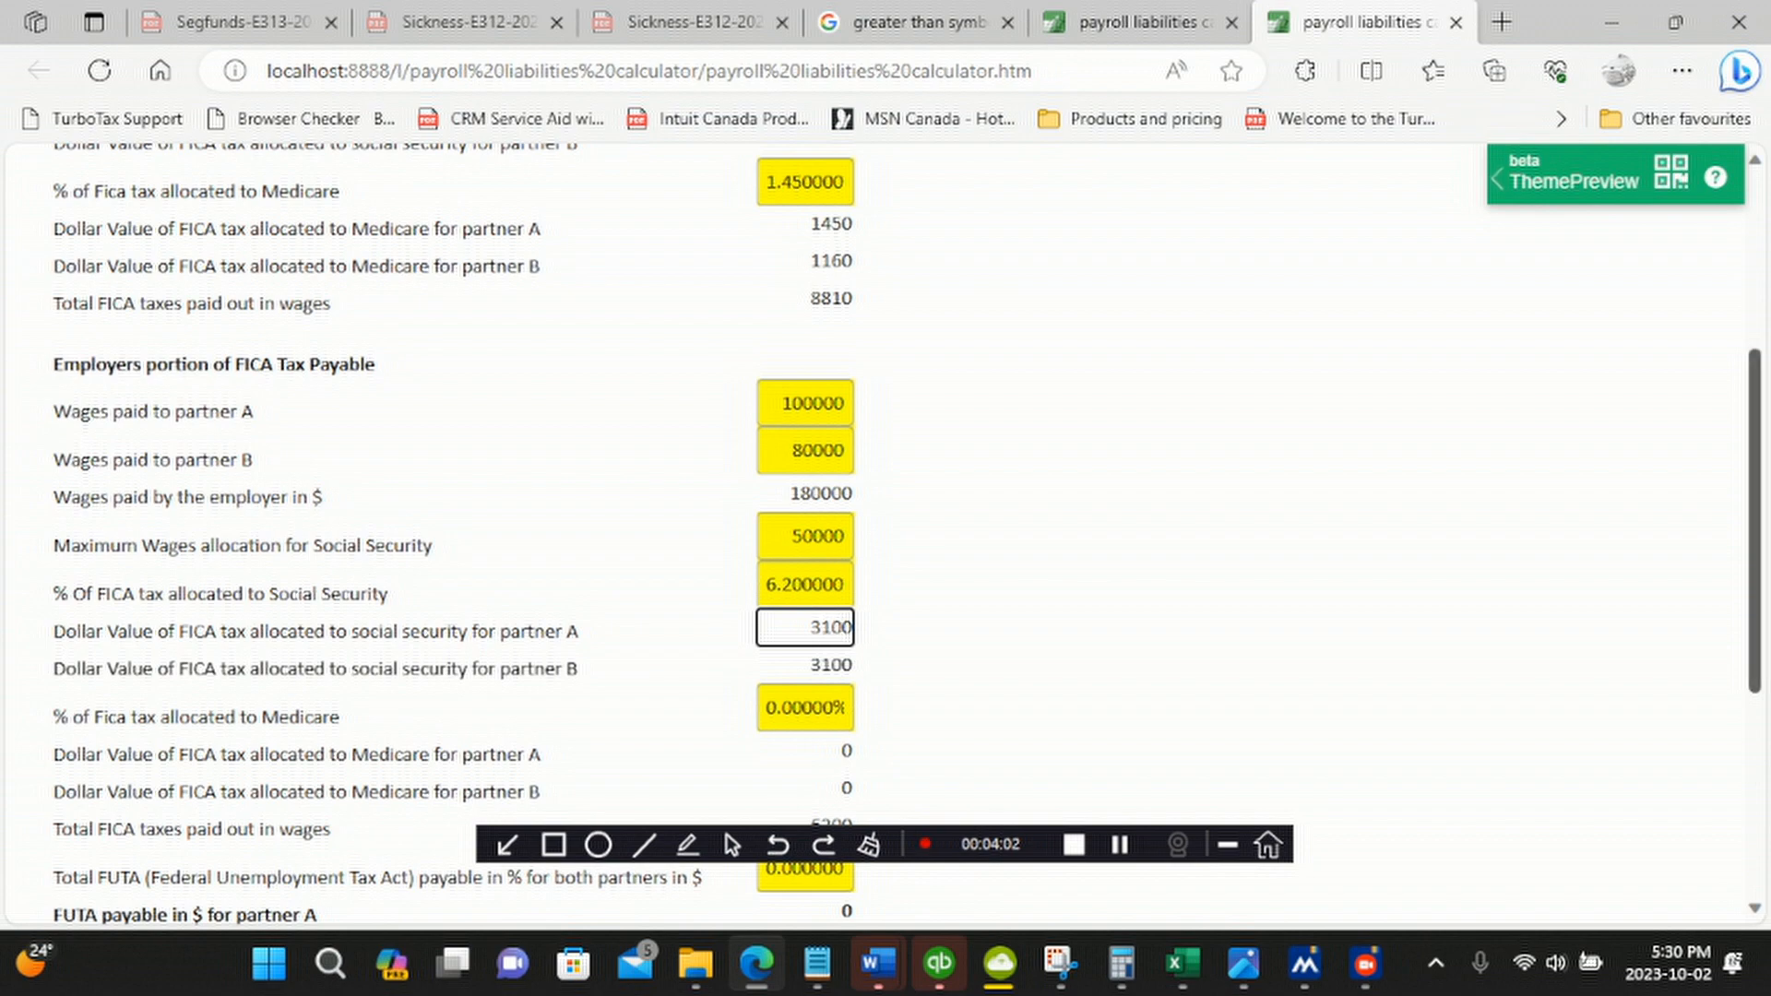
# Set the employers portion's percentage of FICA tax allocated to Medicare to 1.45% and check its total FICA taxes against the employees portion
pyautogui.scroll(-2, 885, 535)
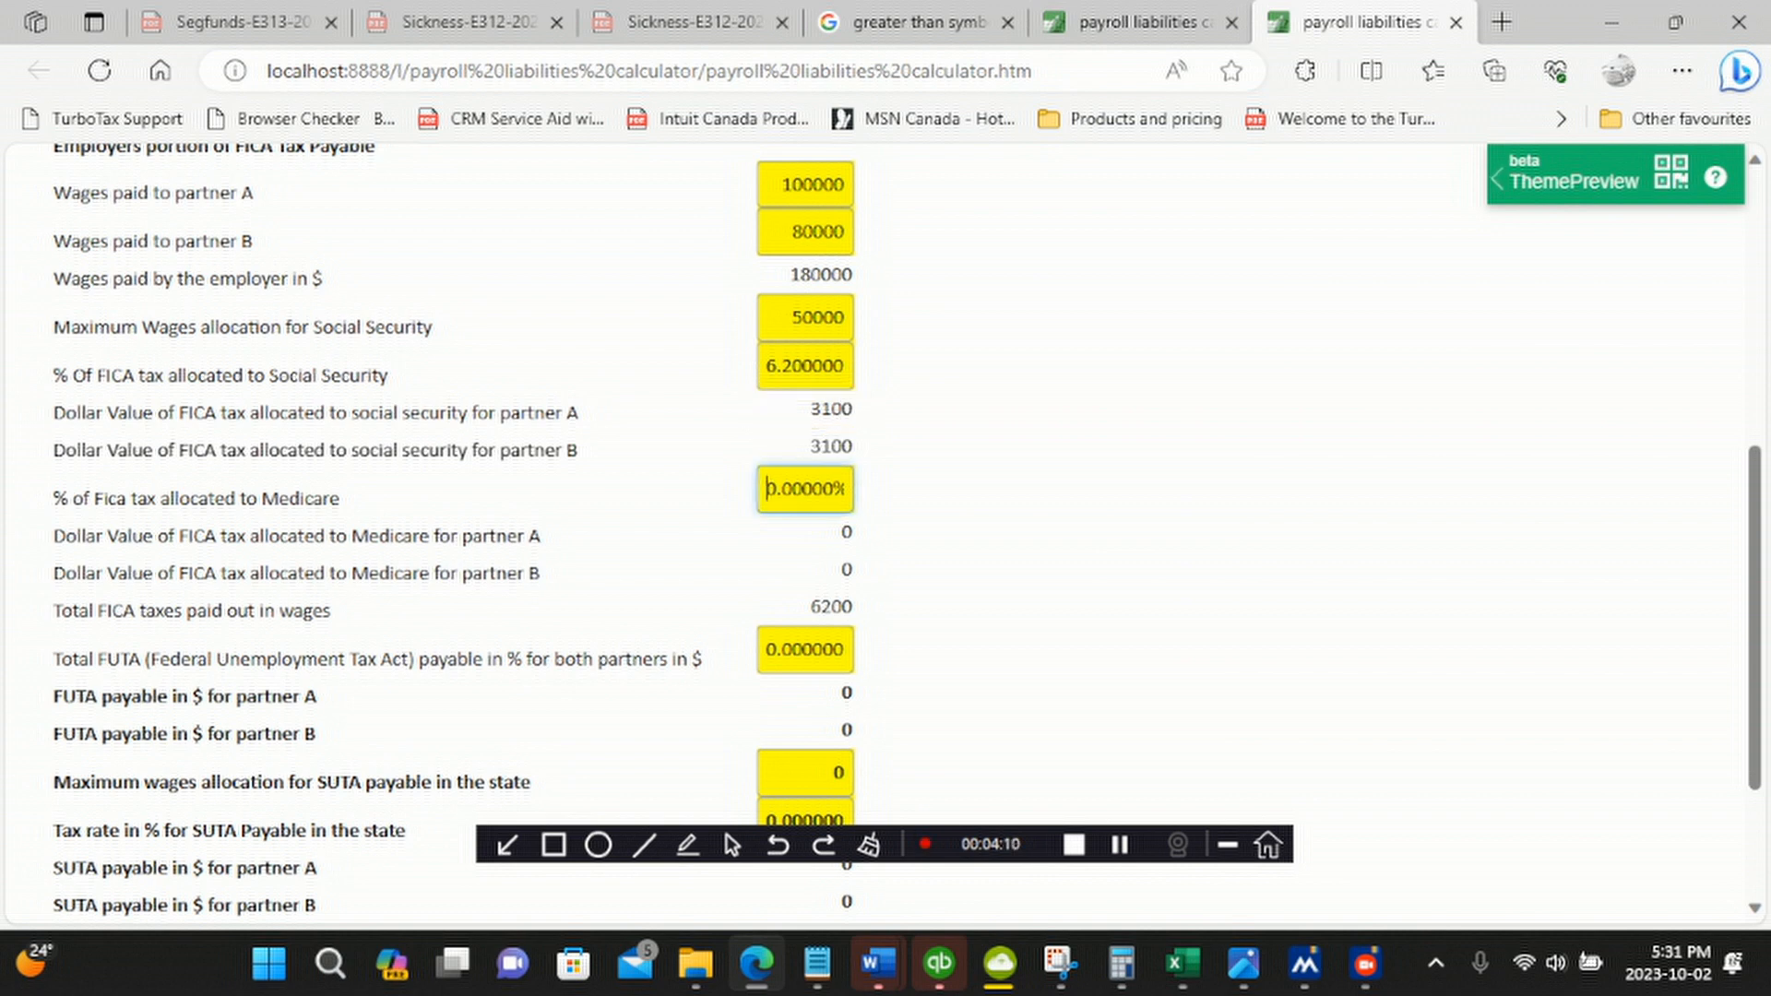
pyautogui.press('Tab')
pyautogui.write('1.45')
pyautogui.press('Return')
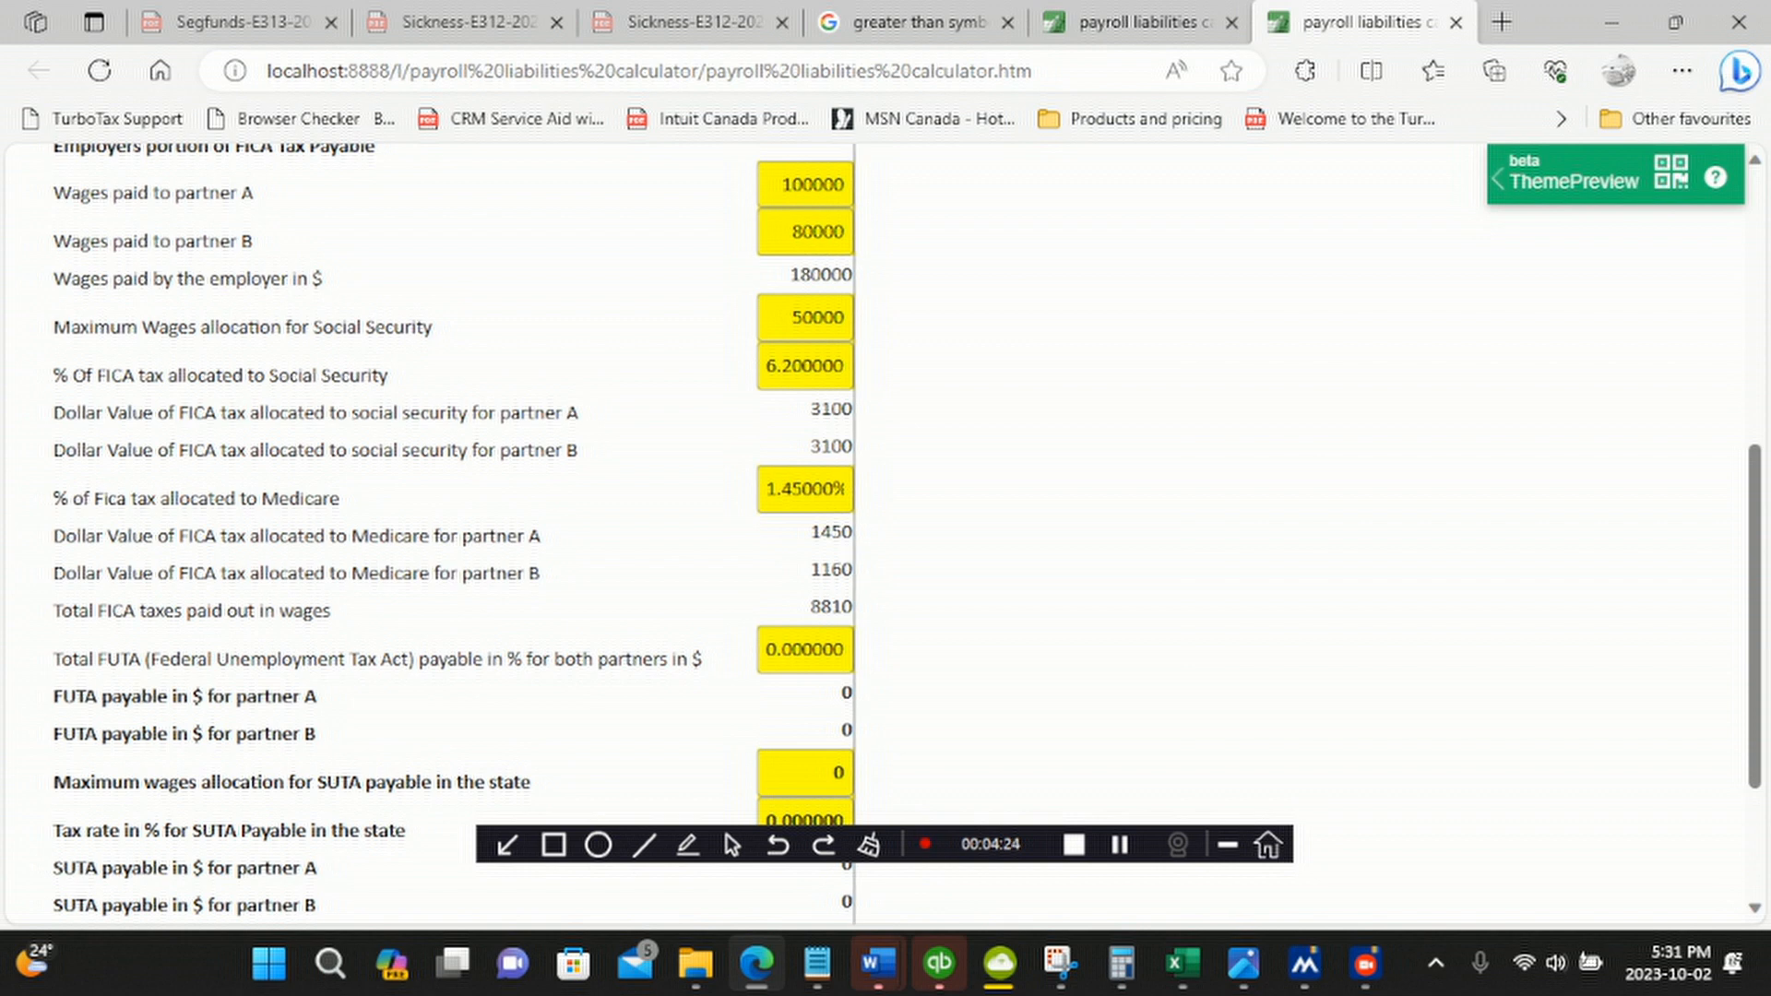
pyautogui.click(808, 607)
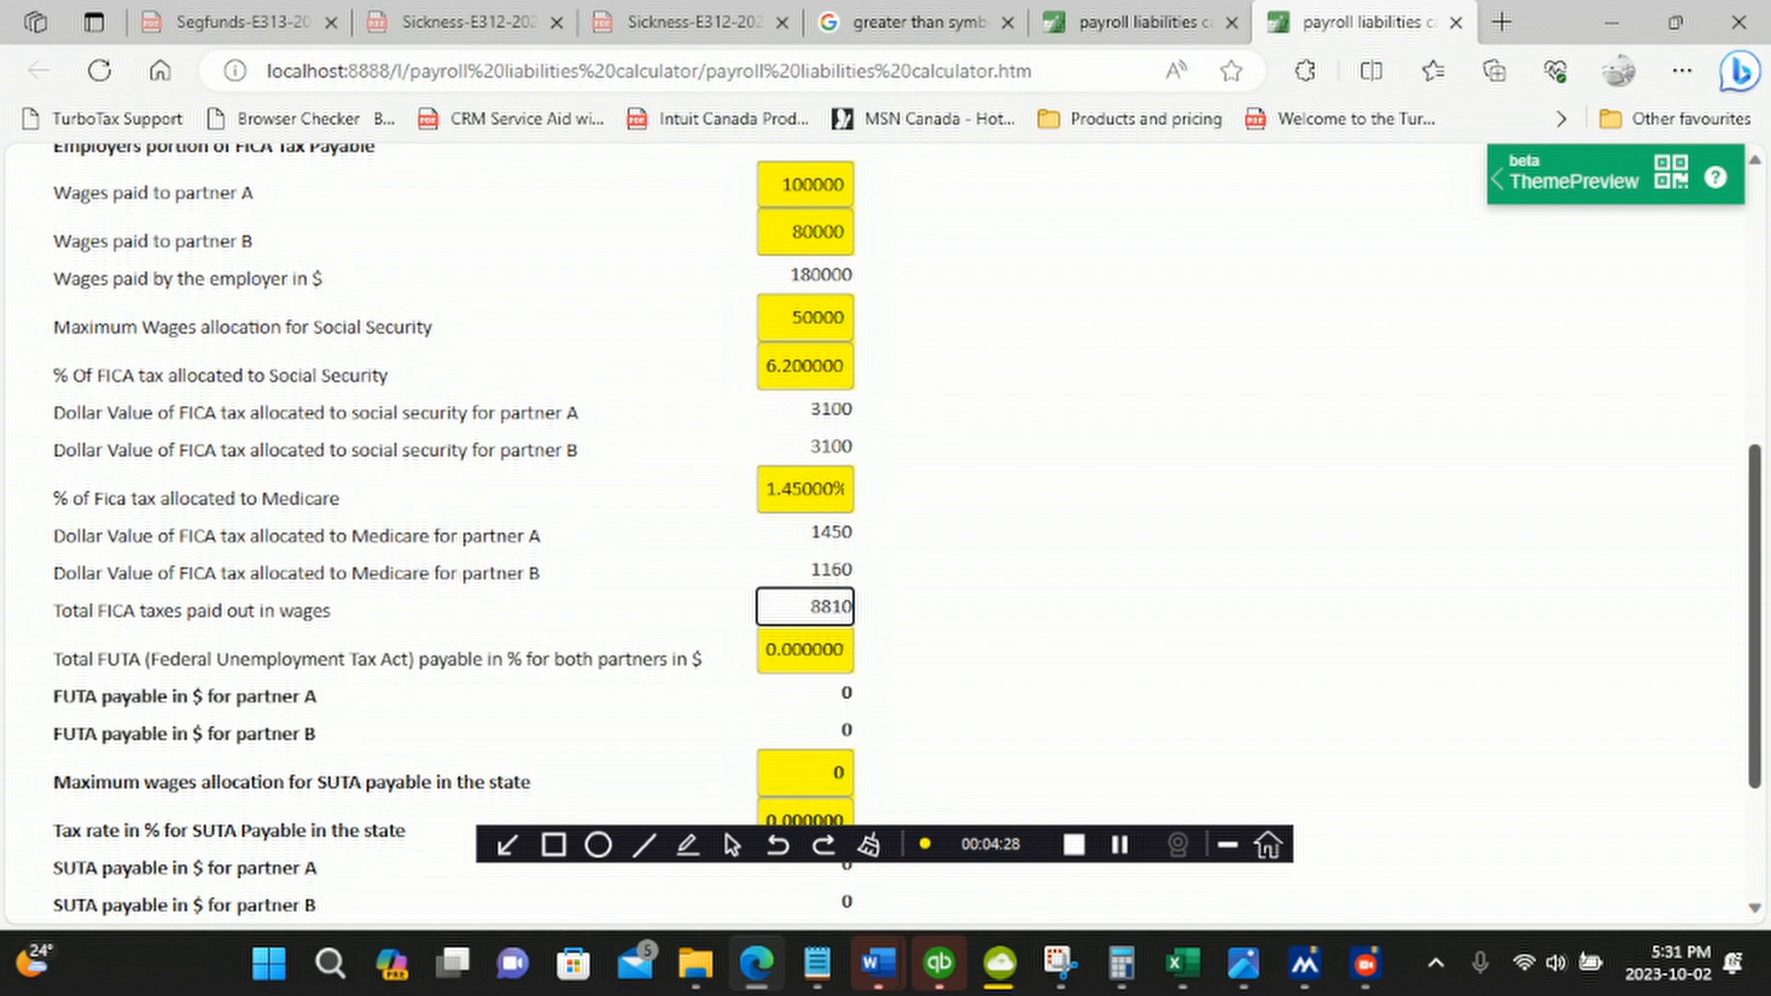
pyautogui.scroll(3, 886, 535)
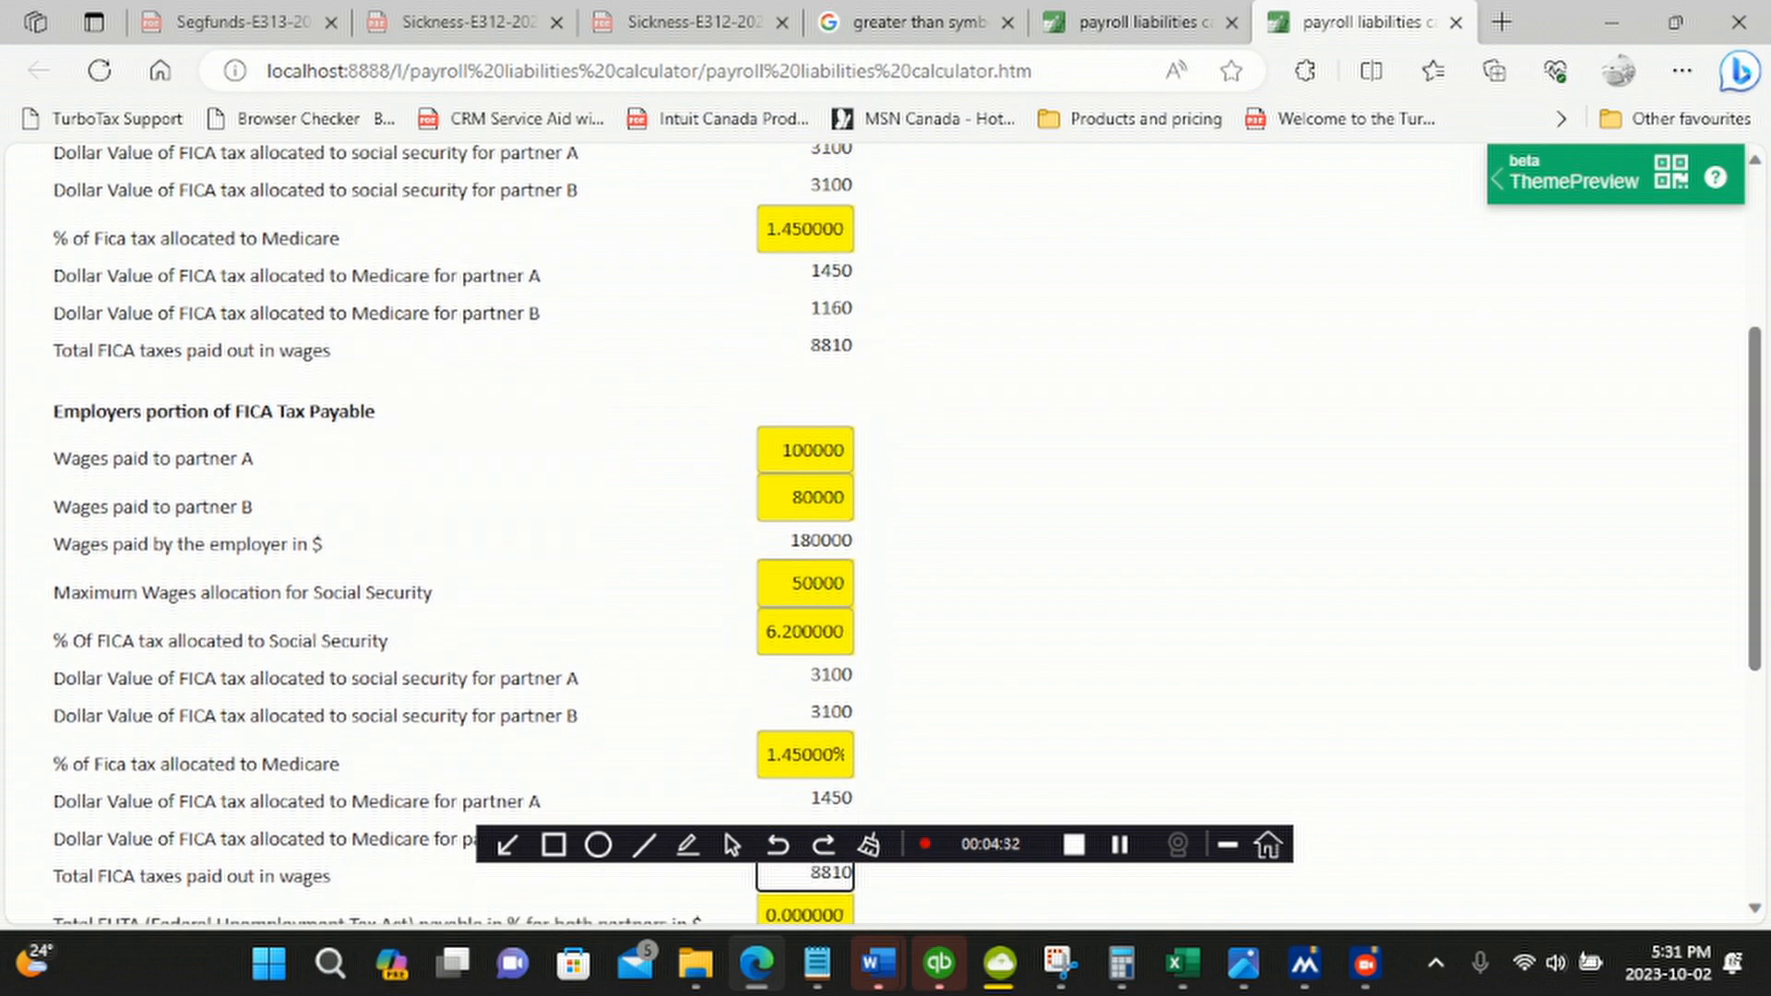
# Set the total FUTA percentage for both partners to 8% and check the total FUTA payable
pyautogui.scroll(-4, 885, 535)
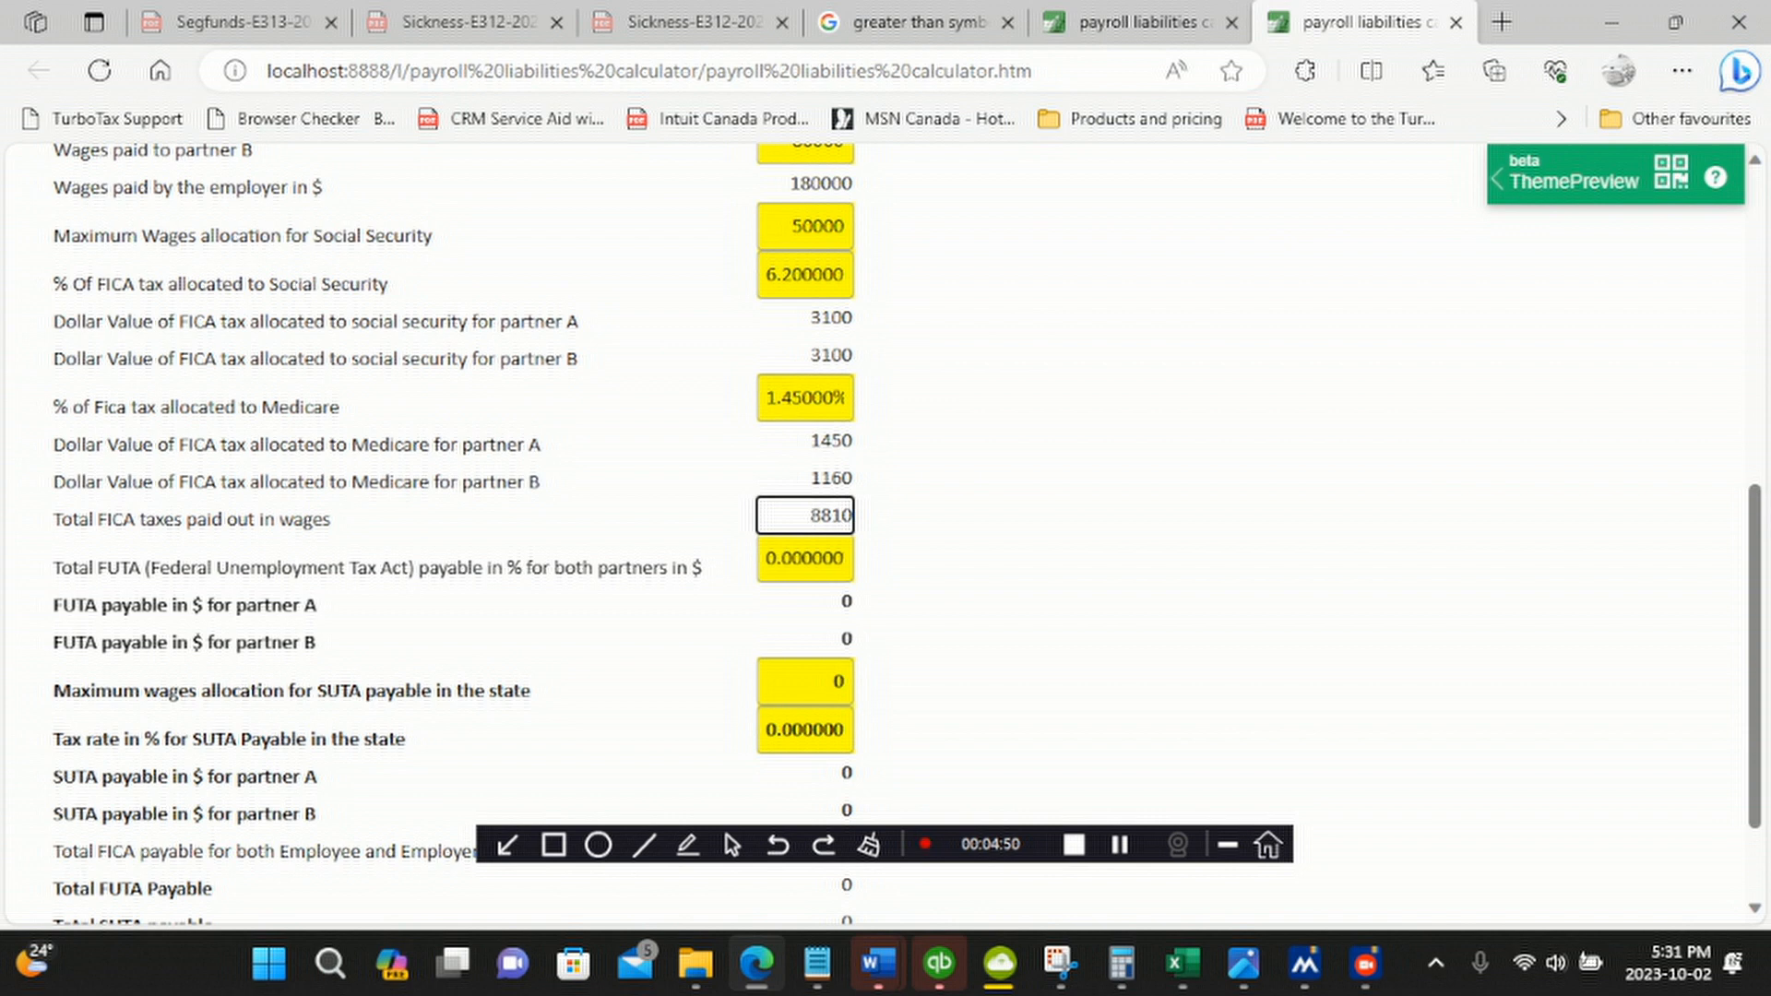
pyautogui.press('Tab')
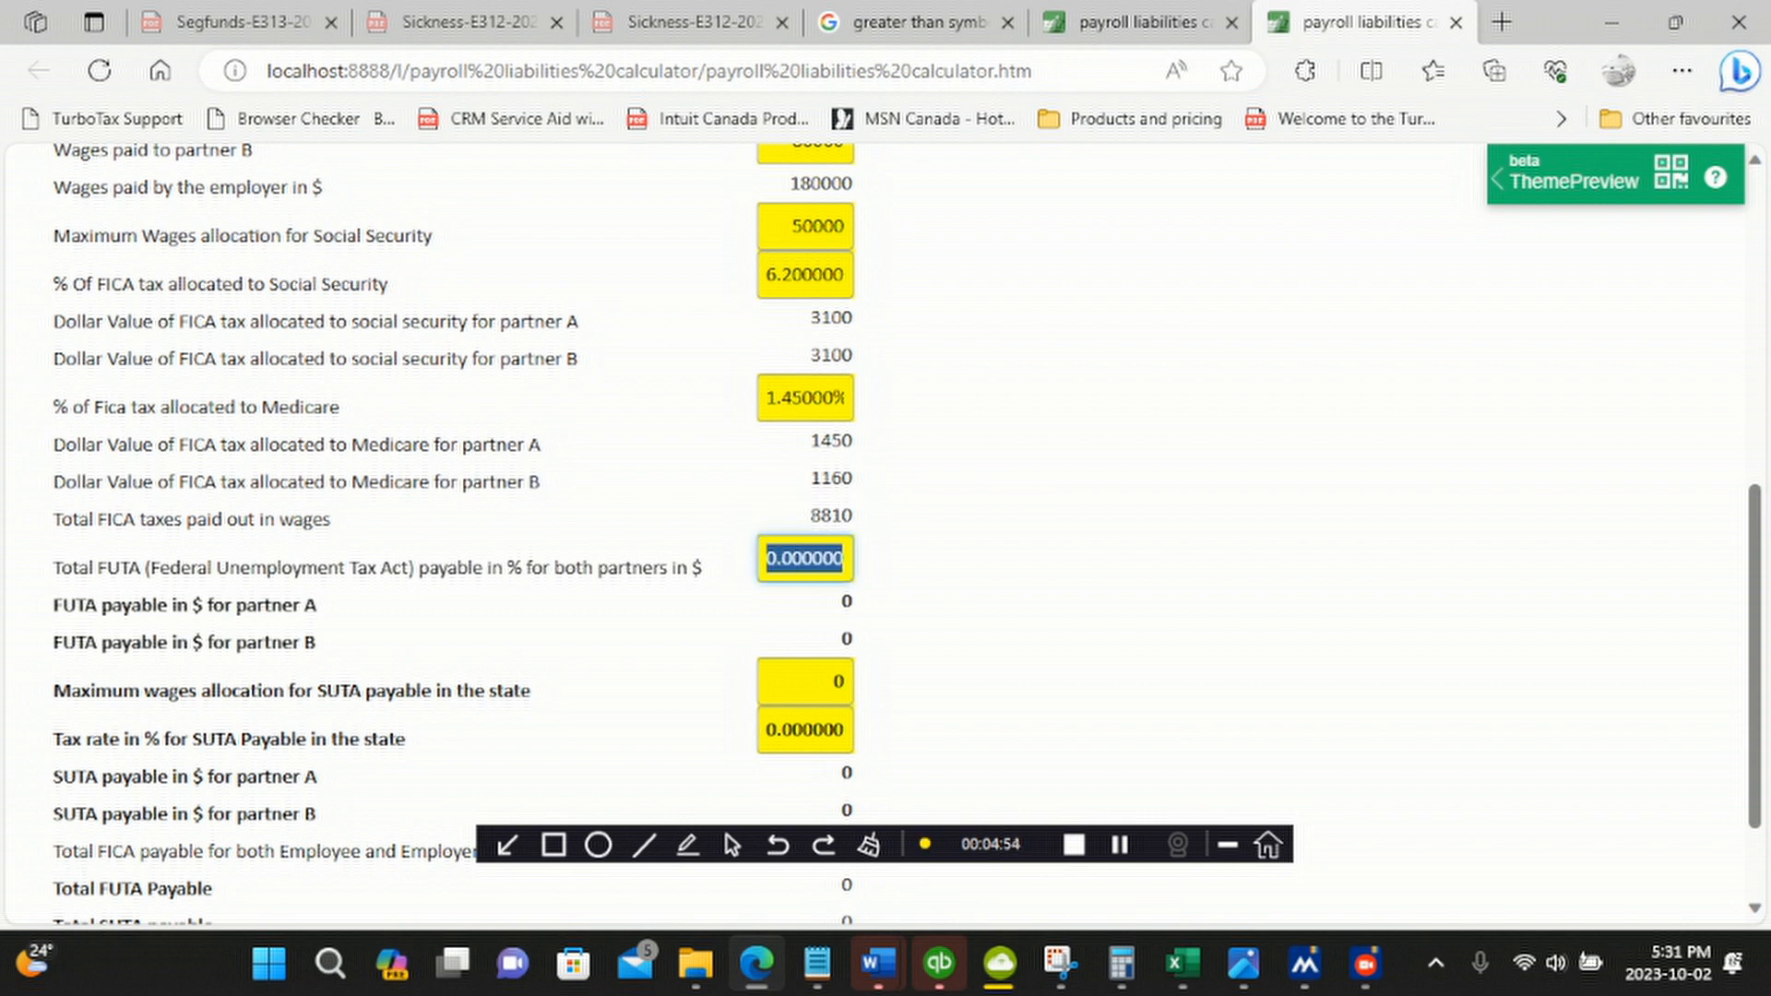
pyautogui.press('BackSpace')
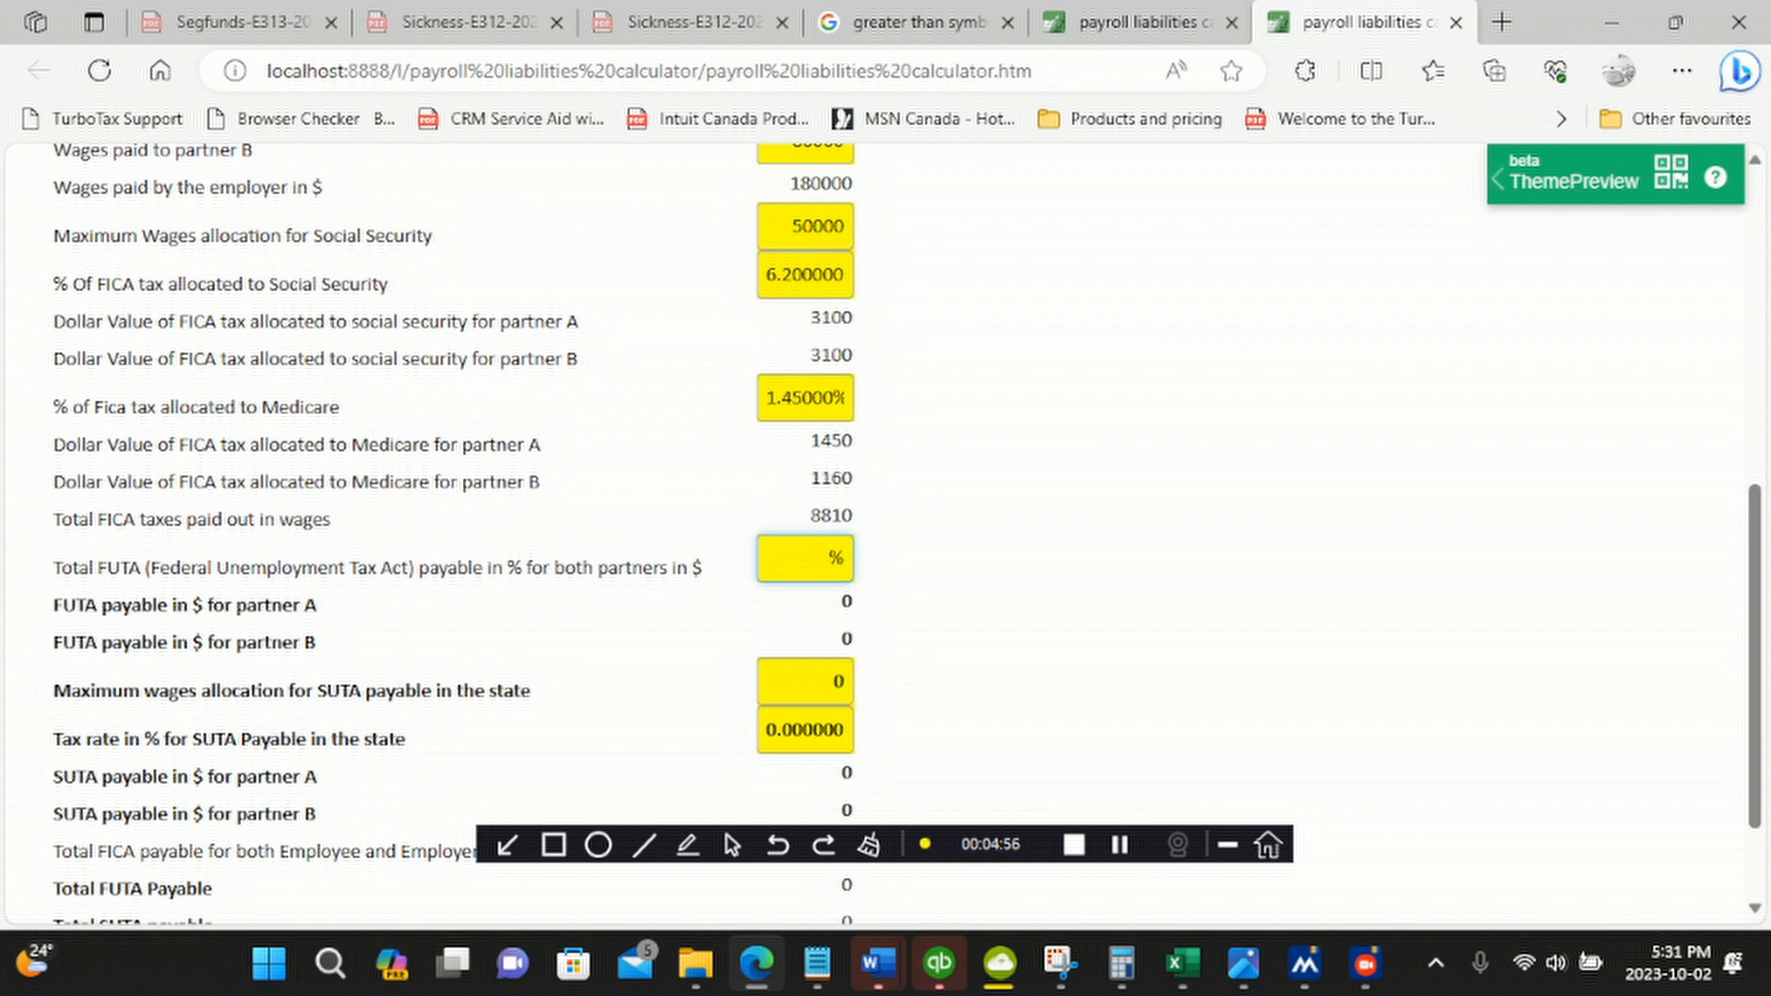
pyautogui.write('8')
pyautogui.press('Tab')
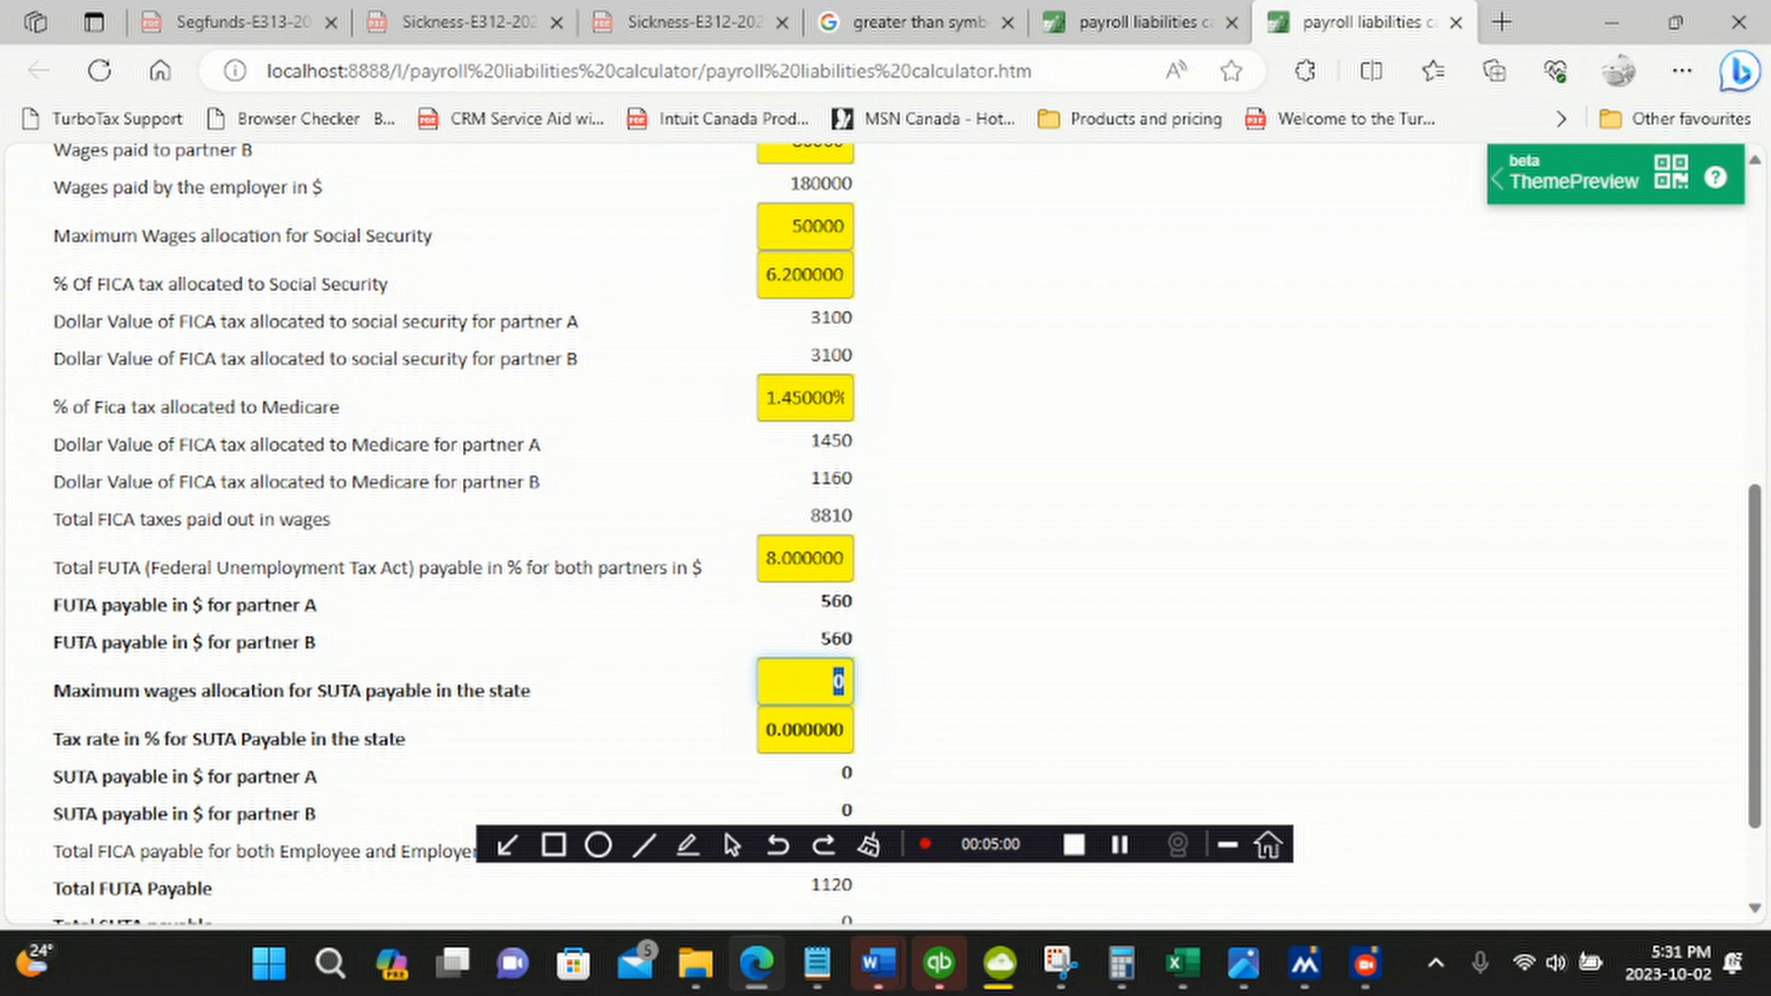
pyautogui.scroll(-2, 876, 517)
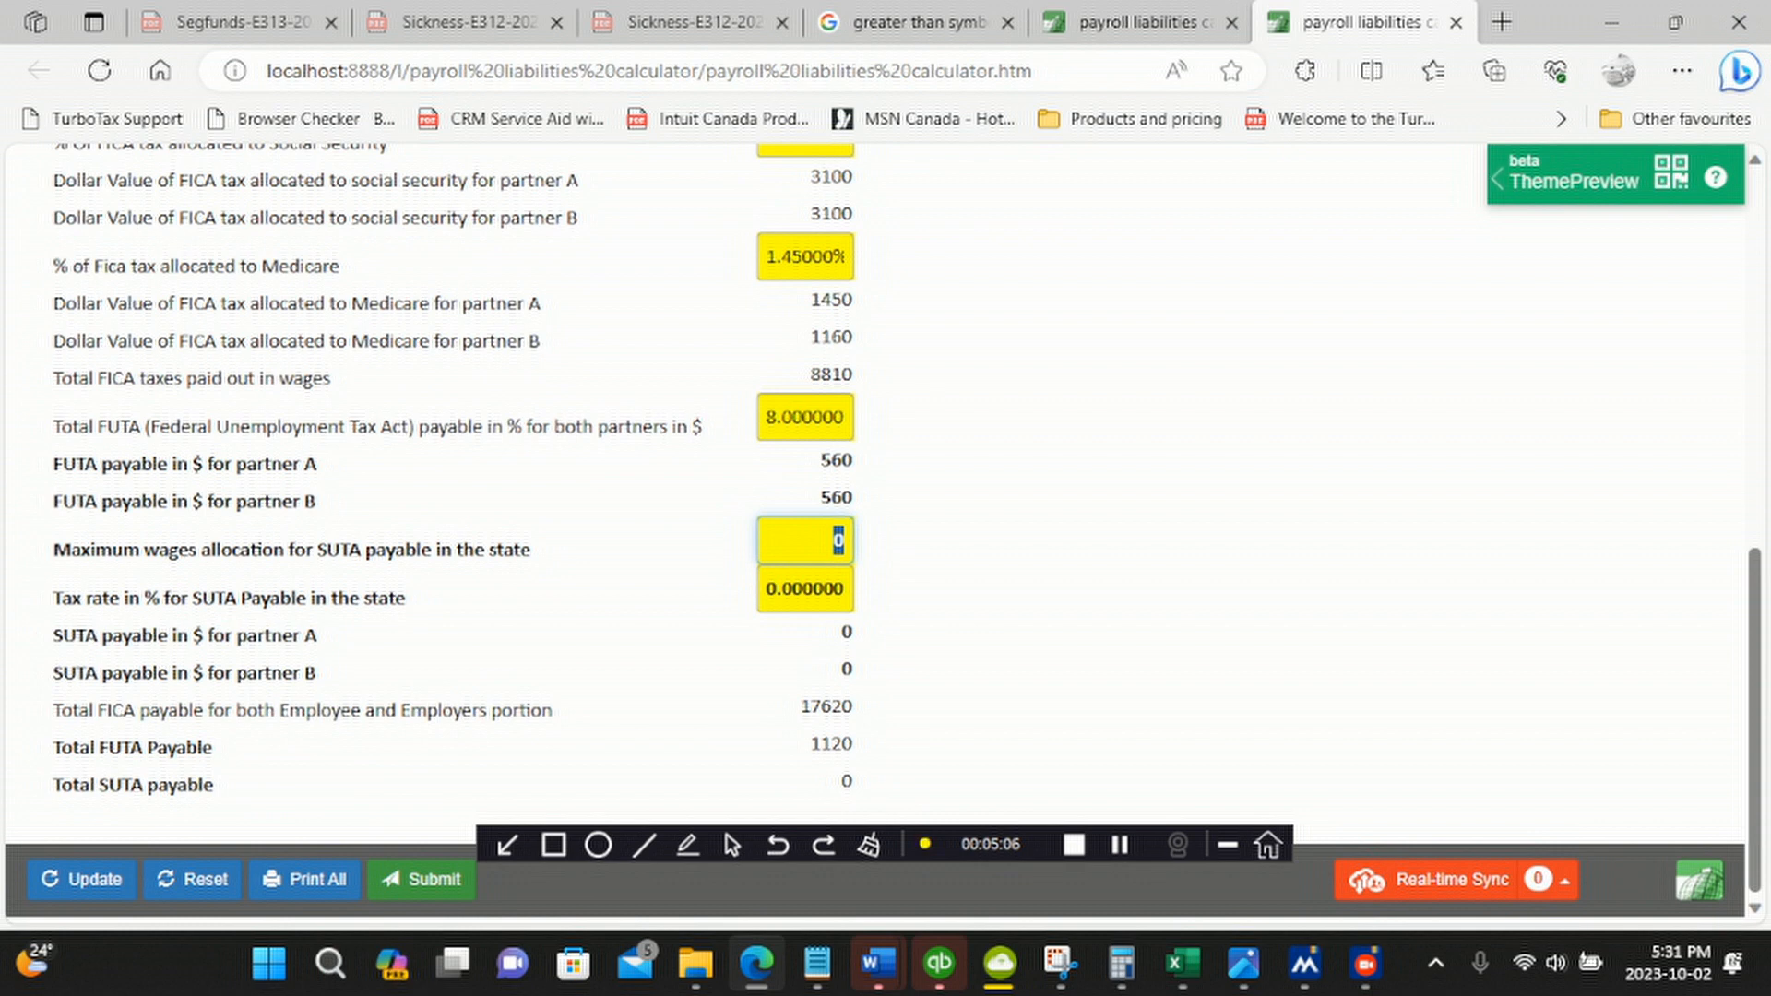
pyautogui.moveTo(70, 747); pyautogui.dragTo(199, 747)
pyautogui.click(815, 744)
pyautogui.moveTo(815, 744); pyautogui.dragTo(853, 743)
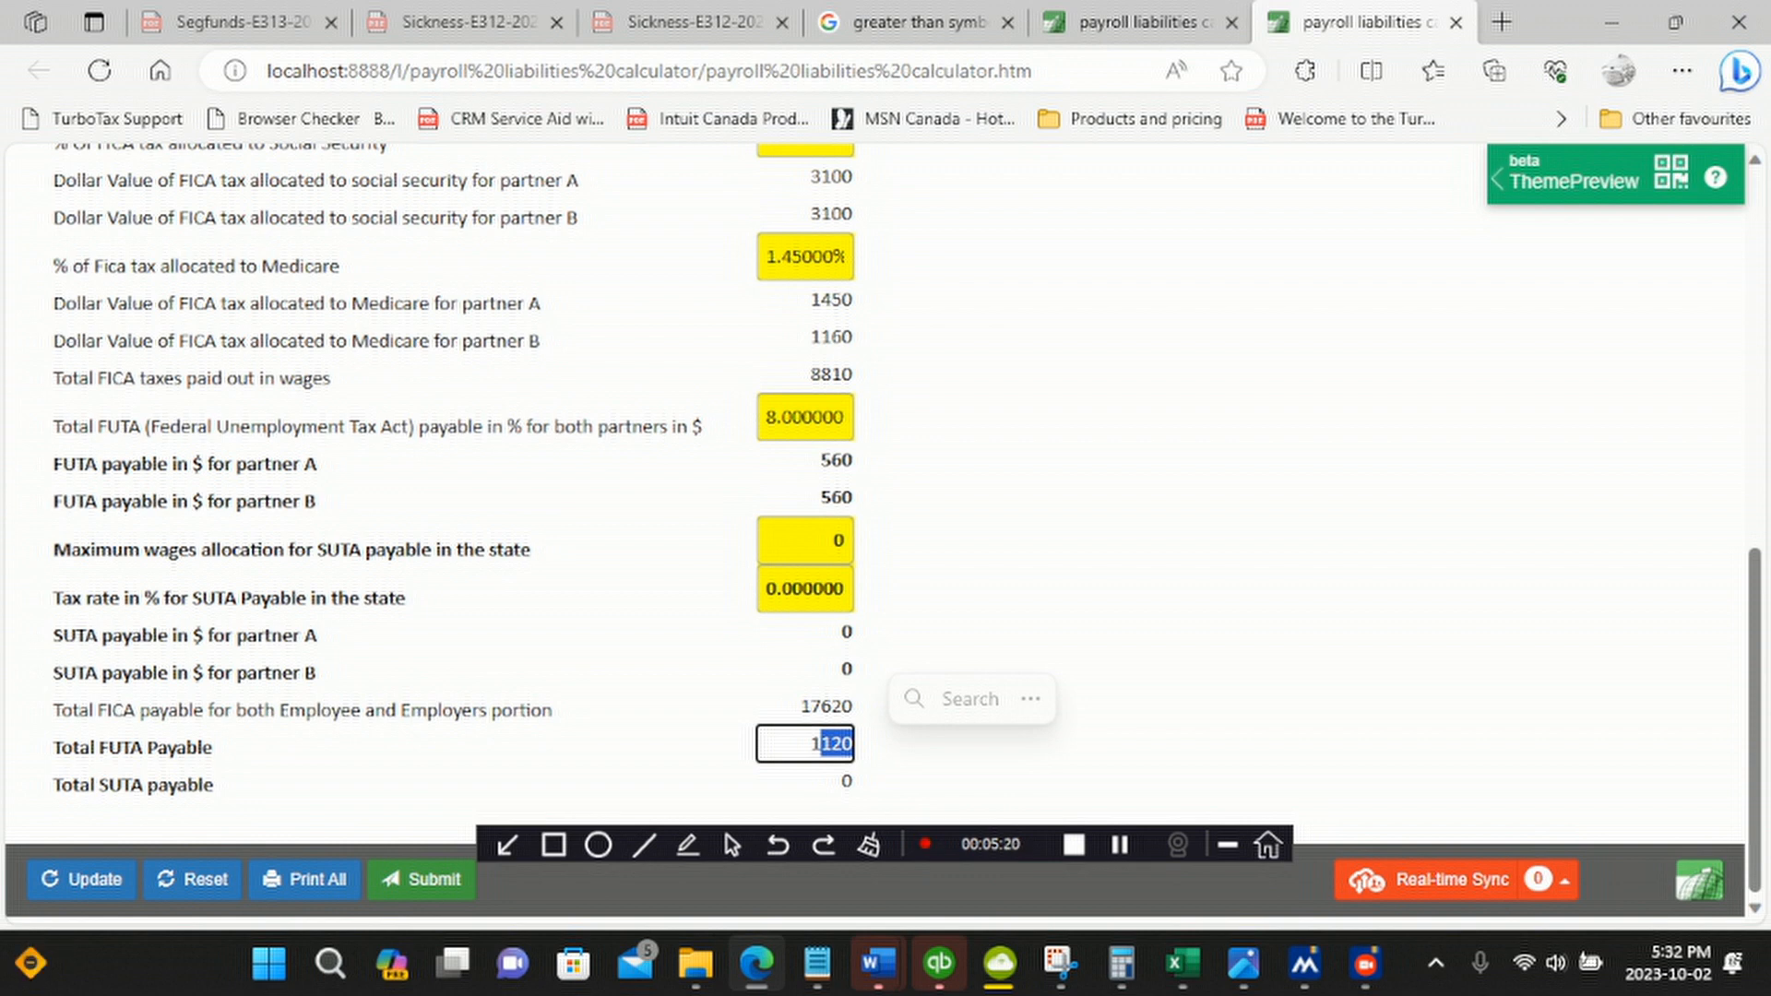
# Set the tax rate for SUTA payable in the state to 2.52%
pyautogui.moveTo(845, 541); pyautogui.dragTo(832, 541)
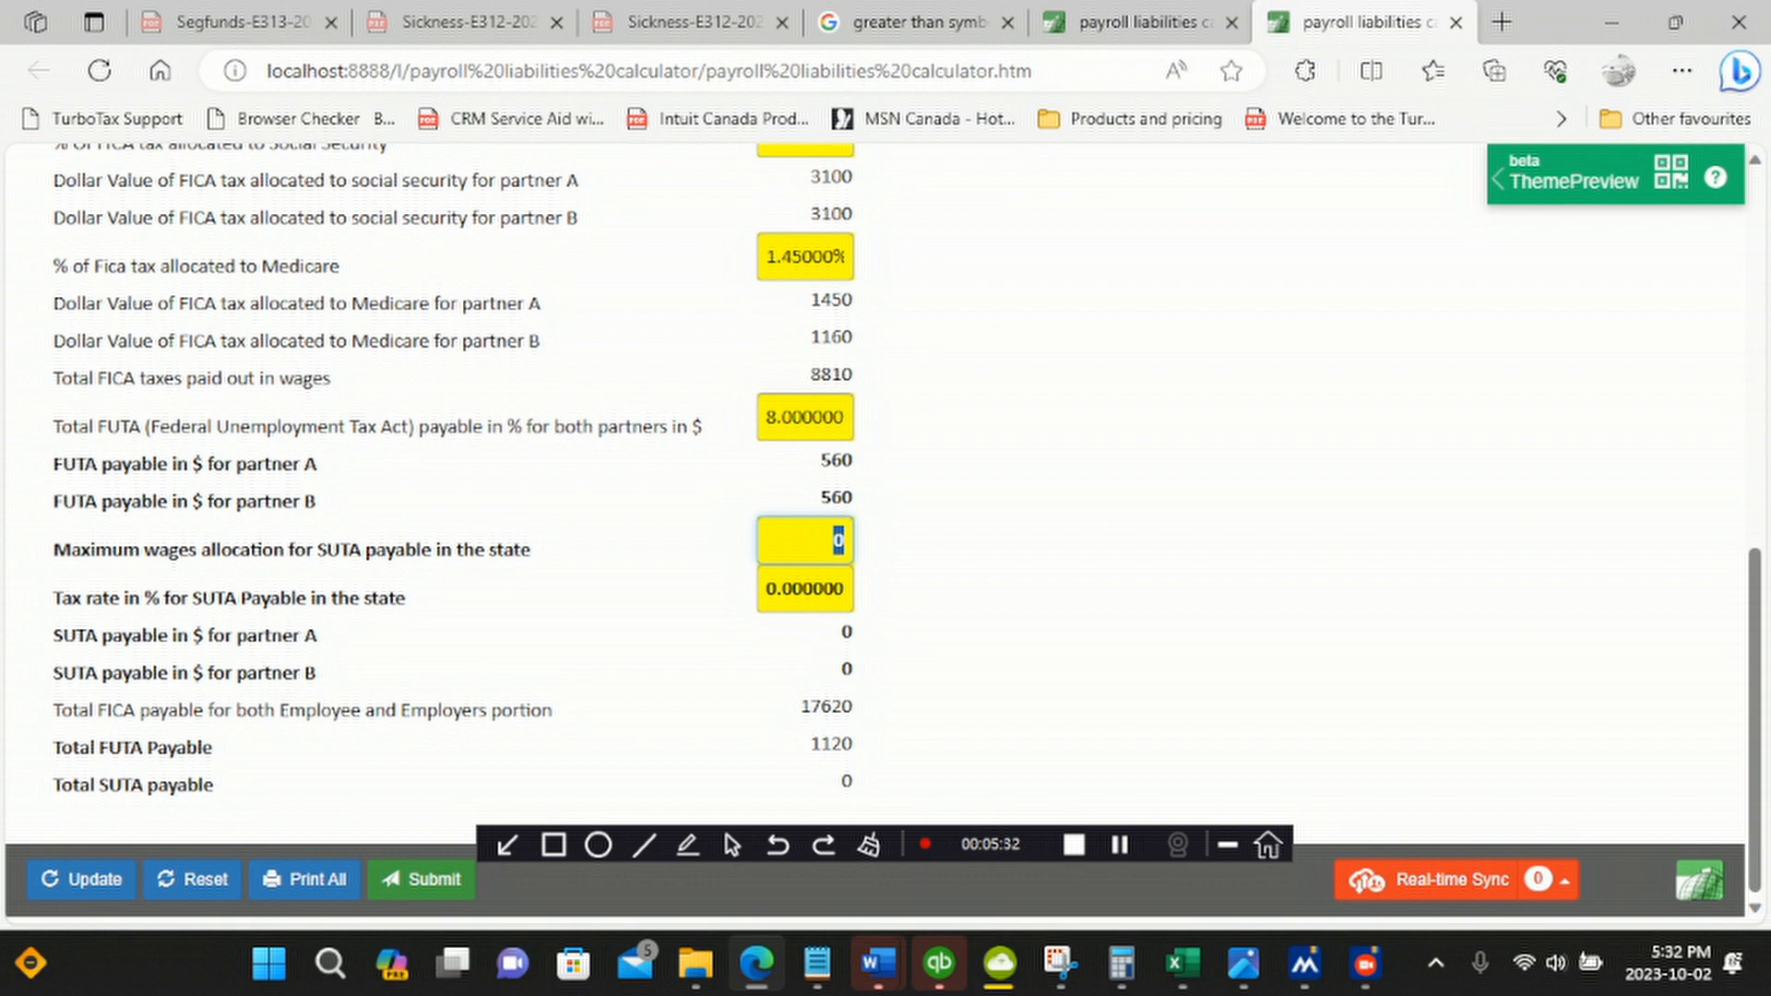
pyautogui.write('2.52')
pyautogui.click(791, 589)
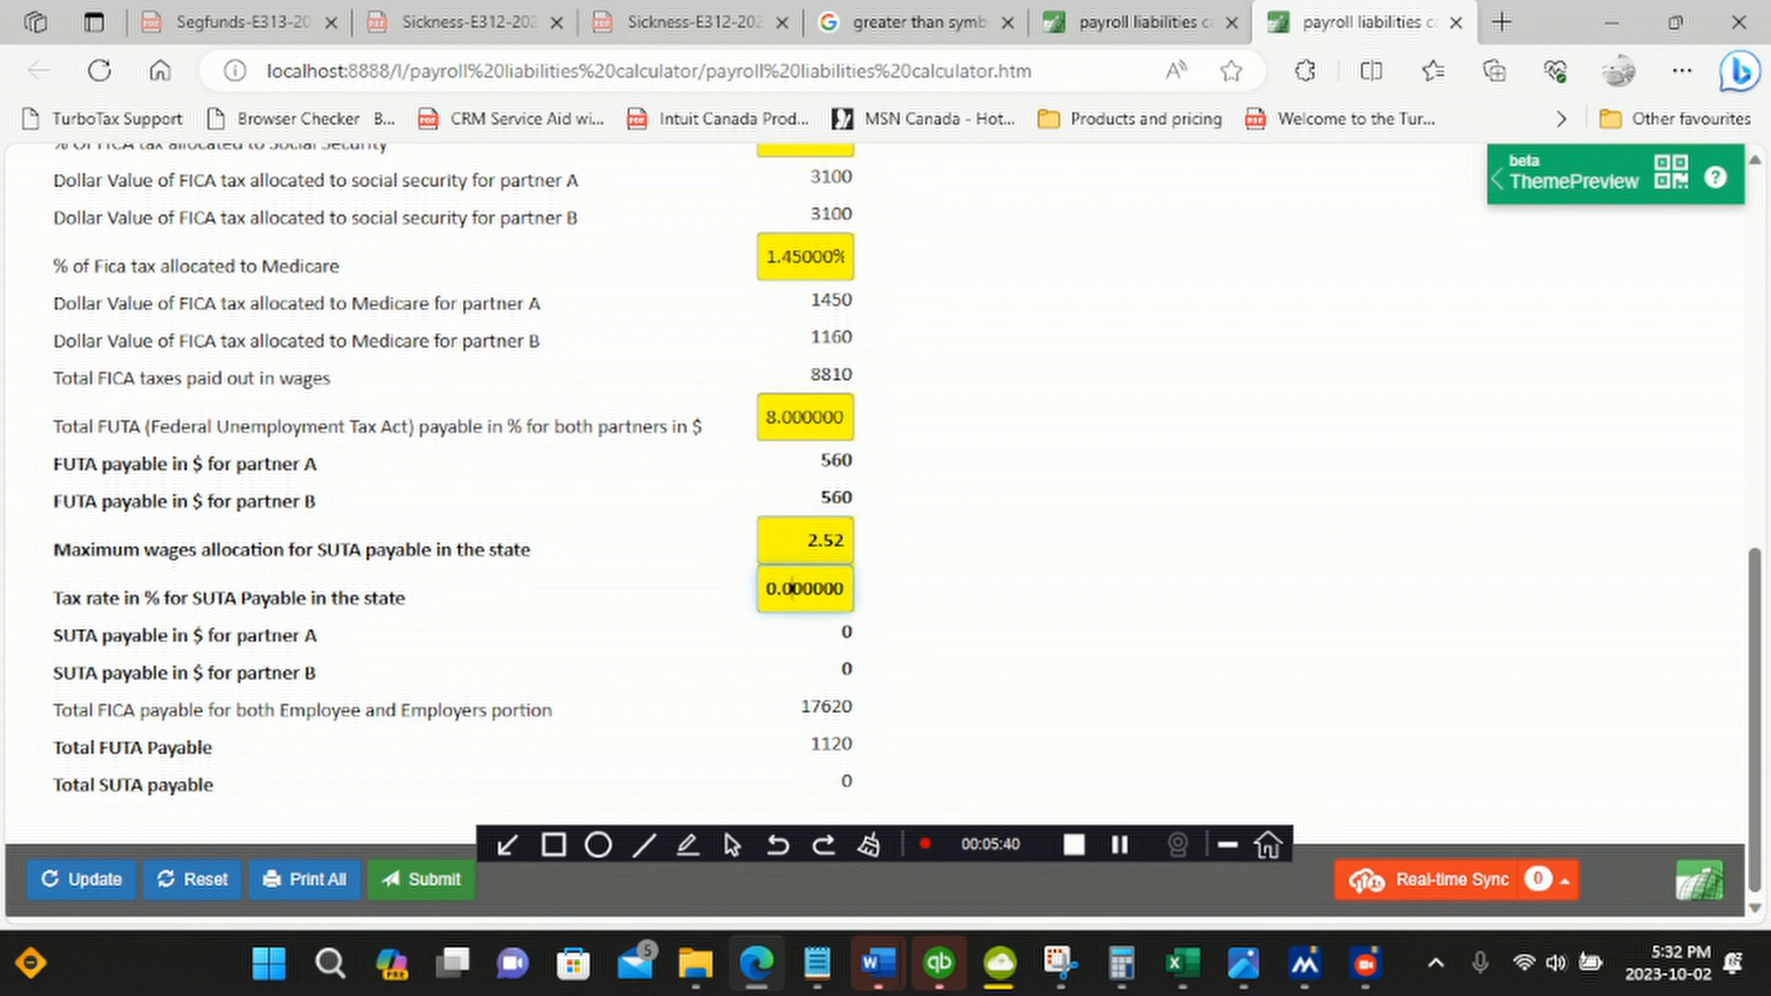
pyautogui.hotkey('ctrl', 'a')
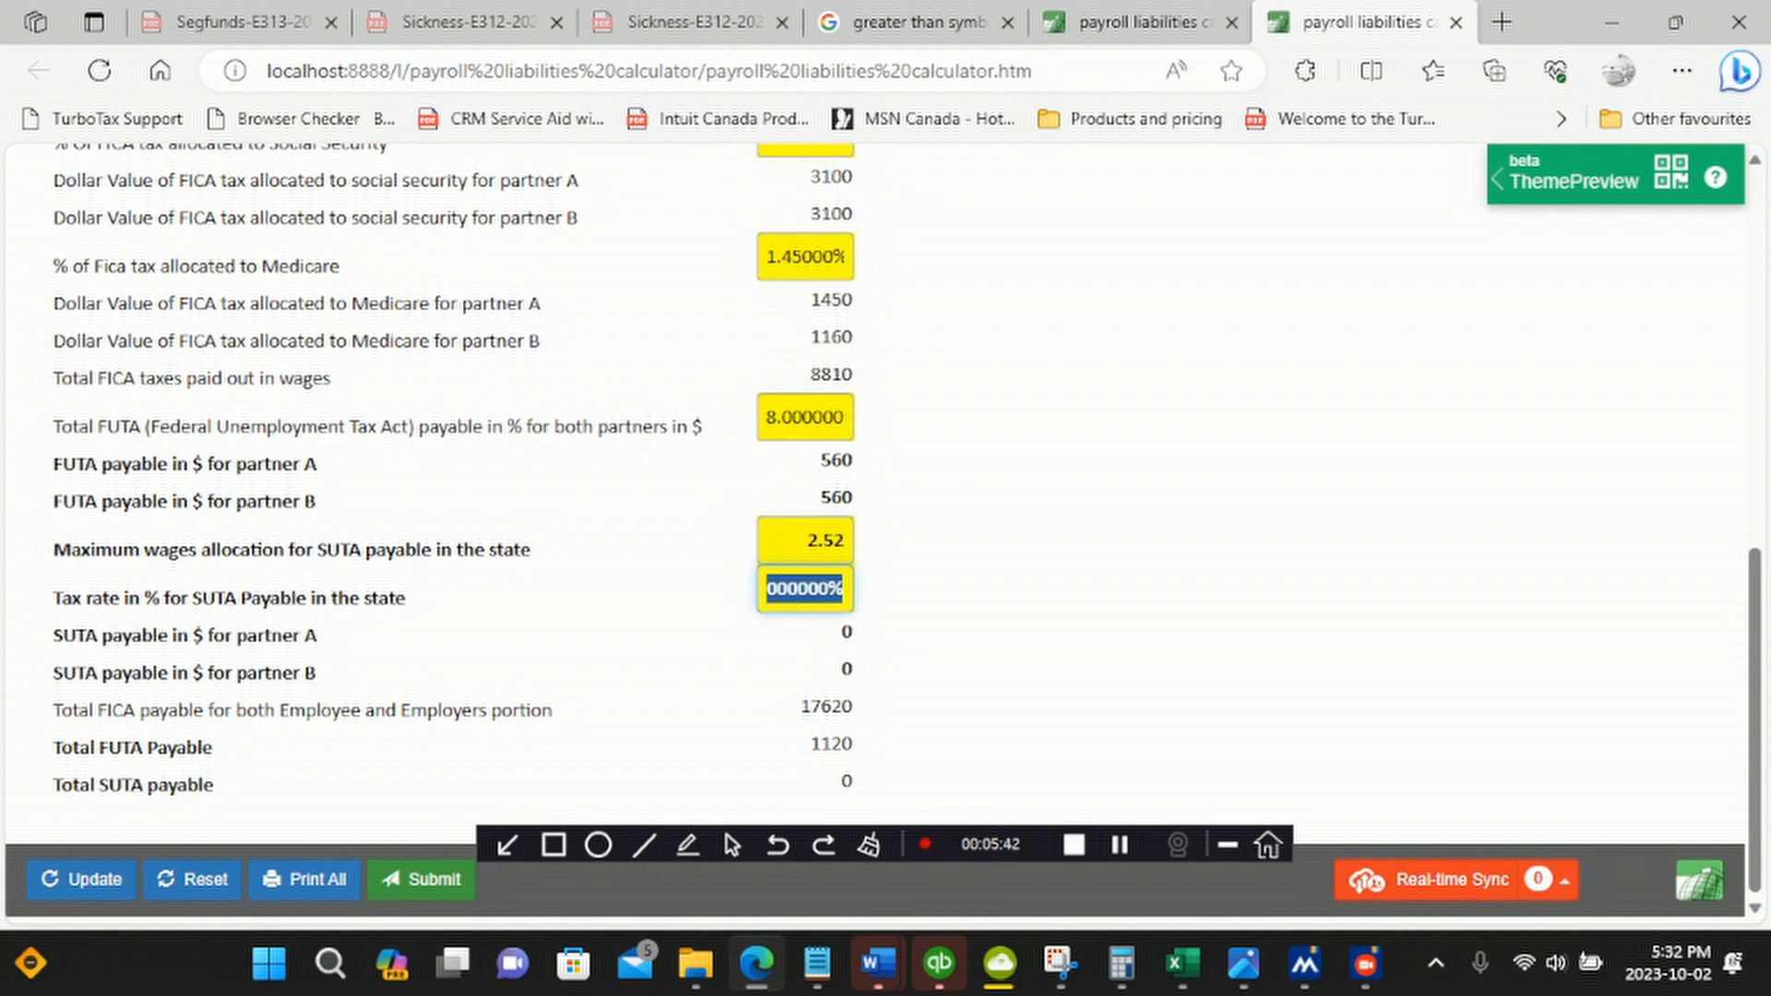
pyautogui.write('2.52')
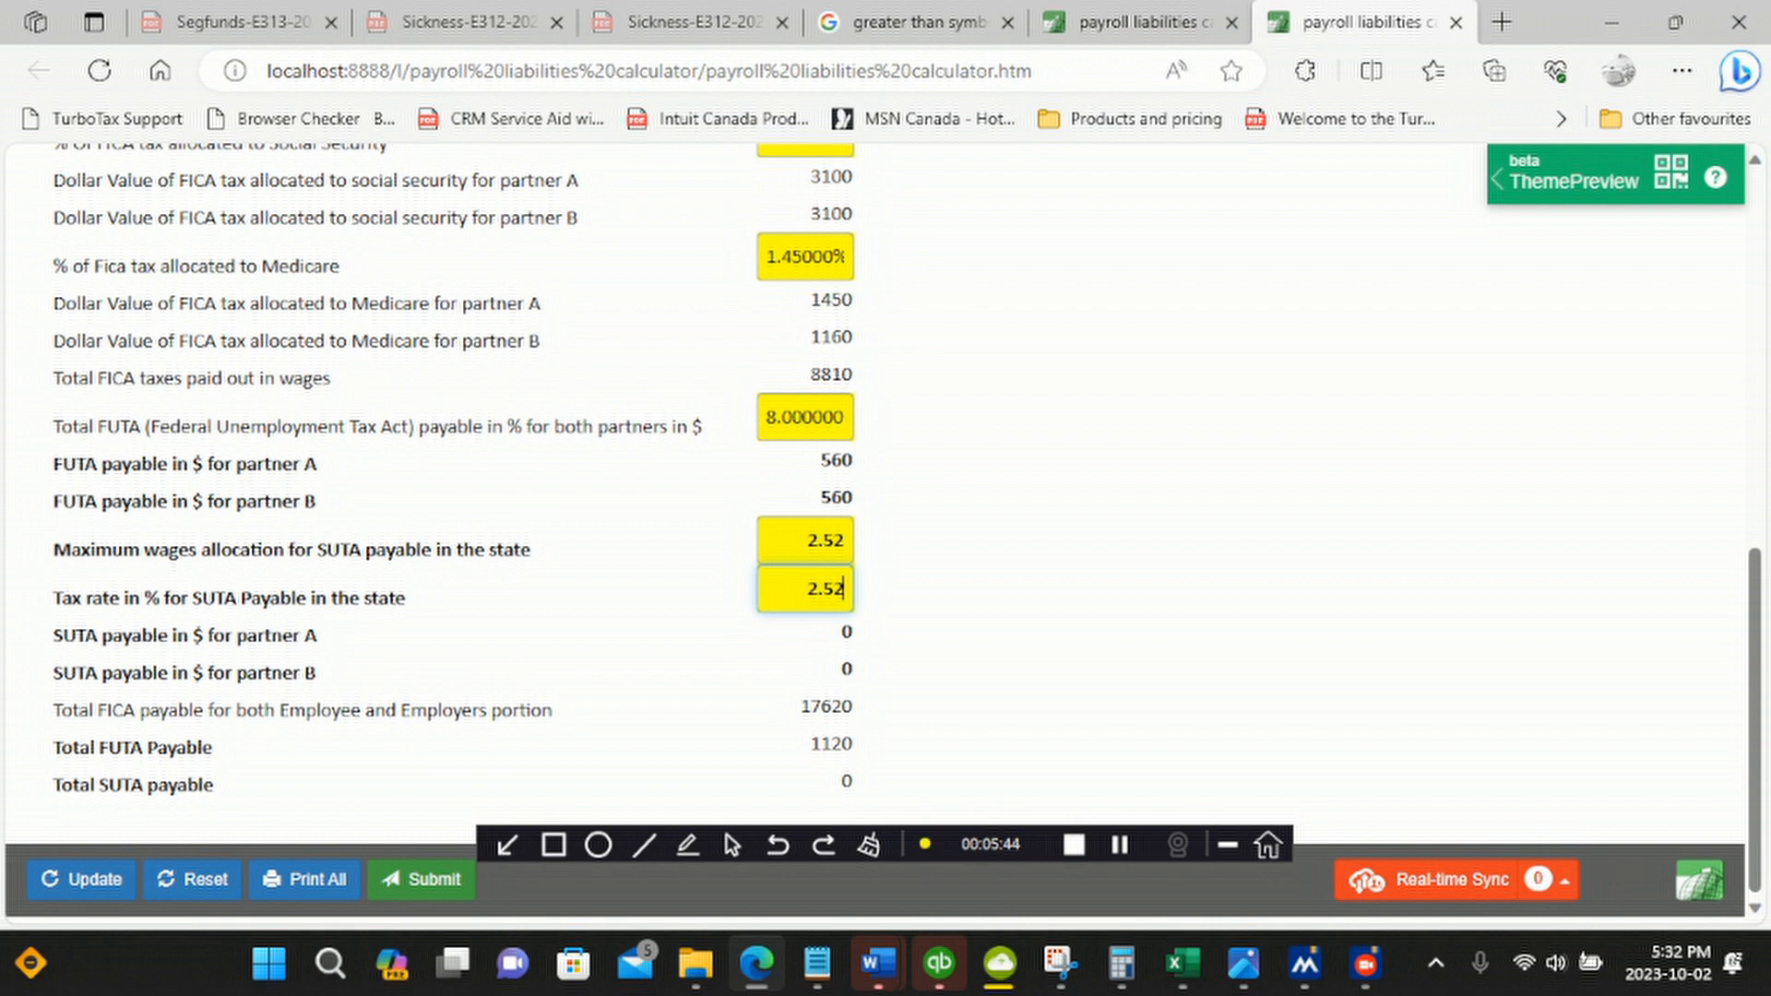
# Set the maximum wages allocation for SUTA payable in the state to 10000 and check the total SUTA payable
pyautogui.hotkey('shift', 'Tab')
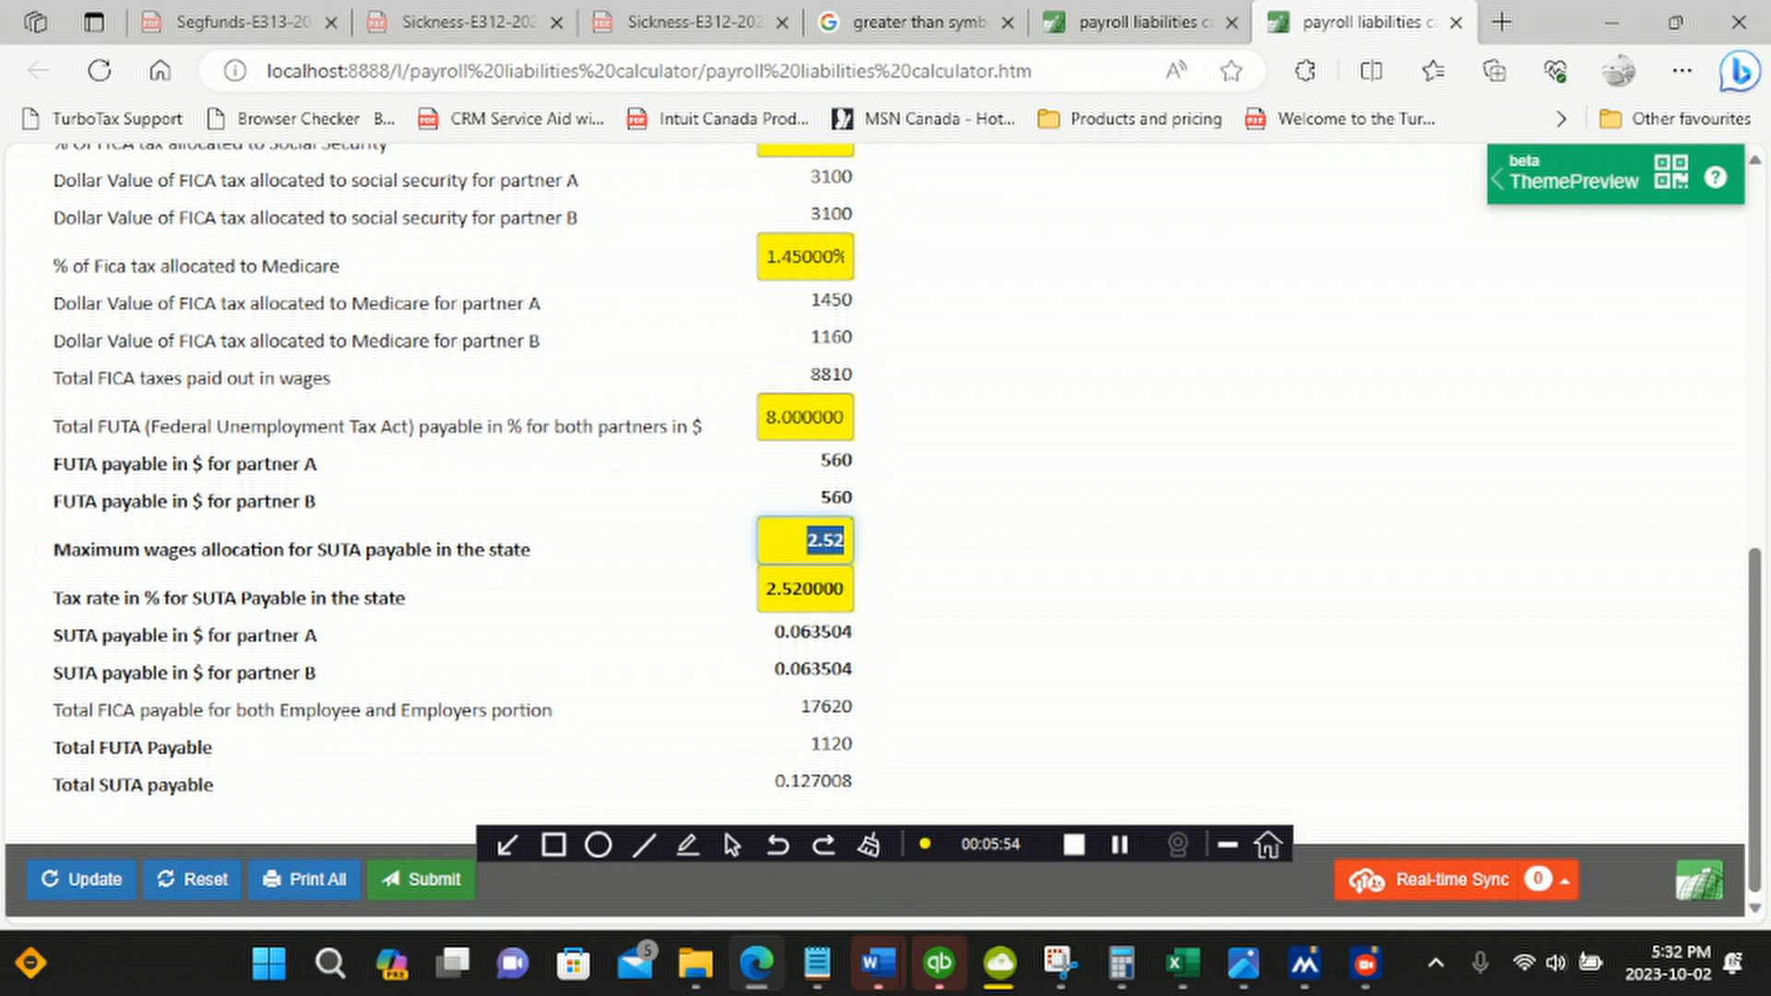
pyautogui.write('10000')
pyautogui.click(832, 588)
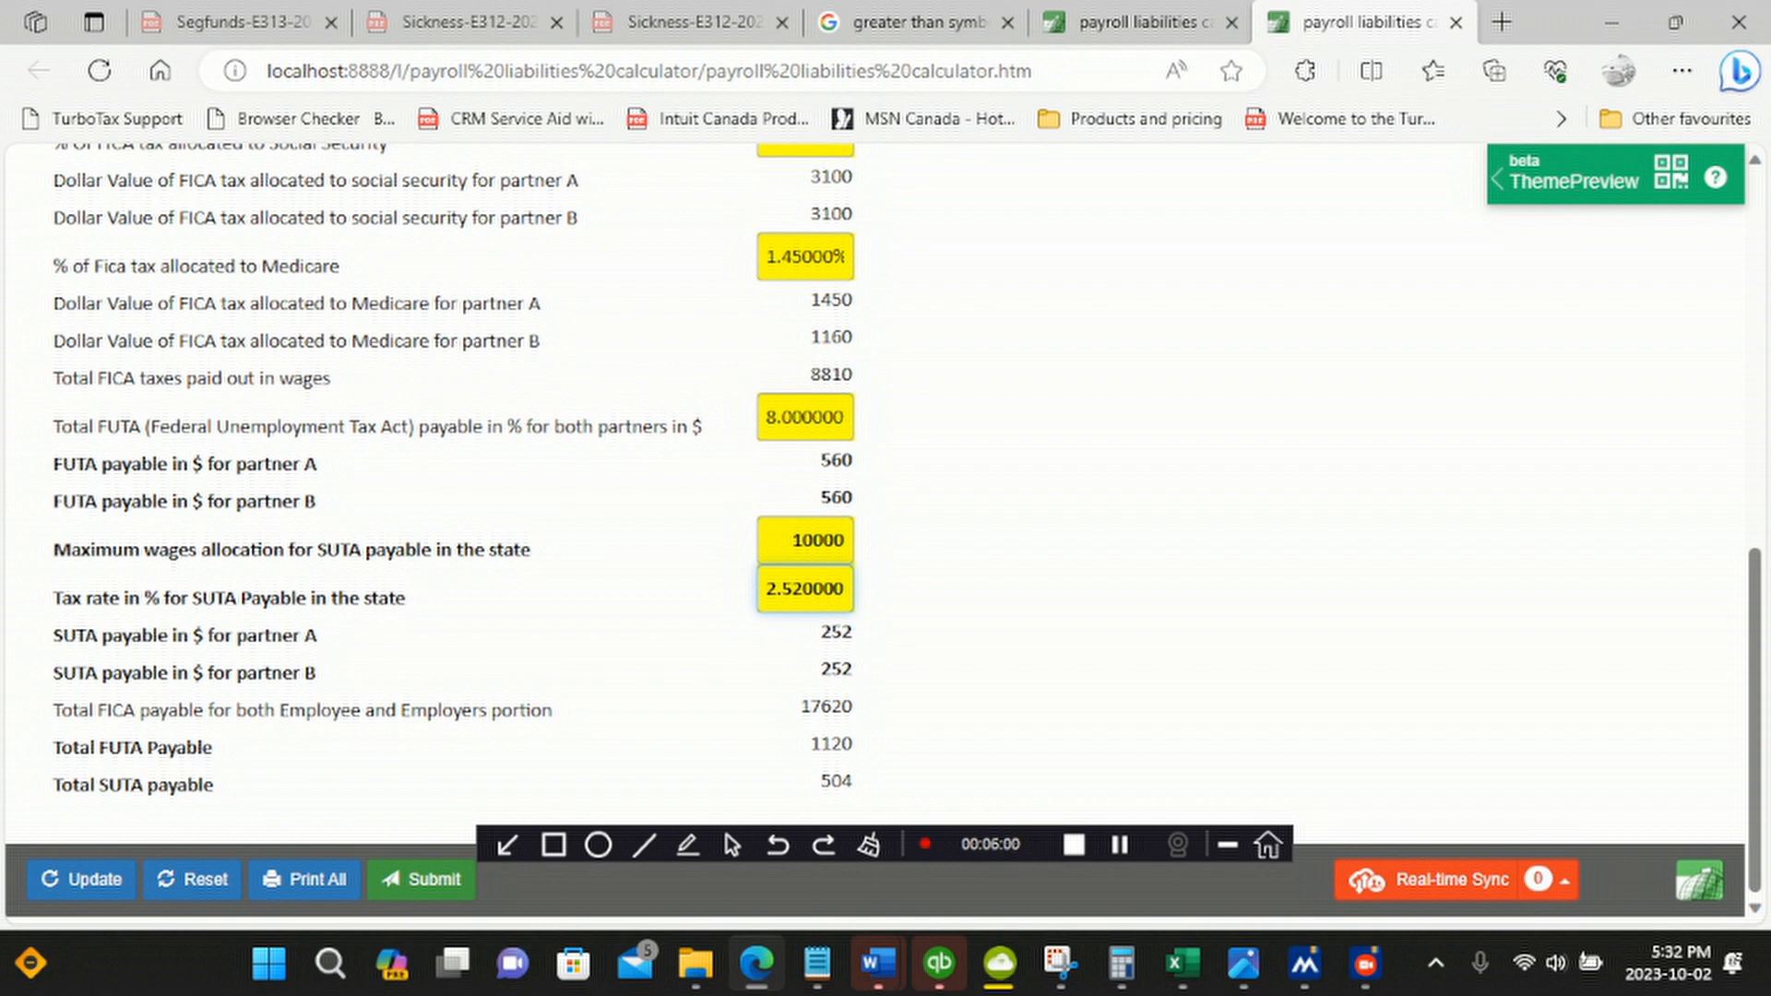
pyautogui.click(72, 785)
pyautogui.moveTo(73, 785); pyautogui.dragTo(213, 785)
pyautogui.moveTo(818, 781); pyautogui.dragTo(854, 781)
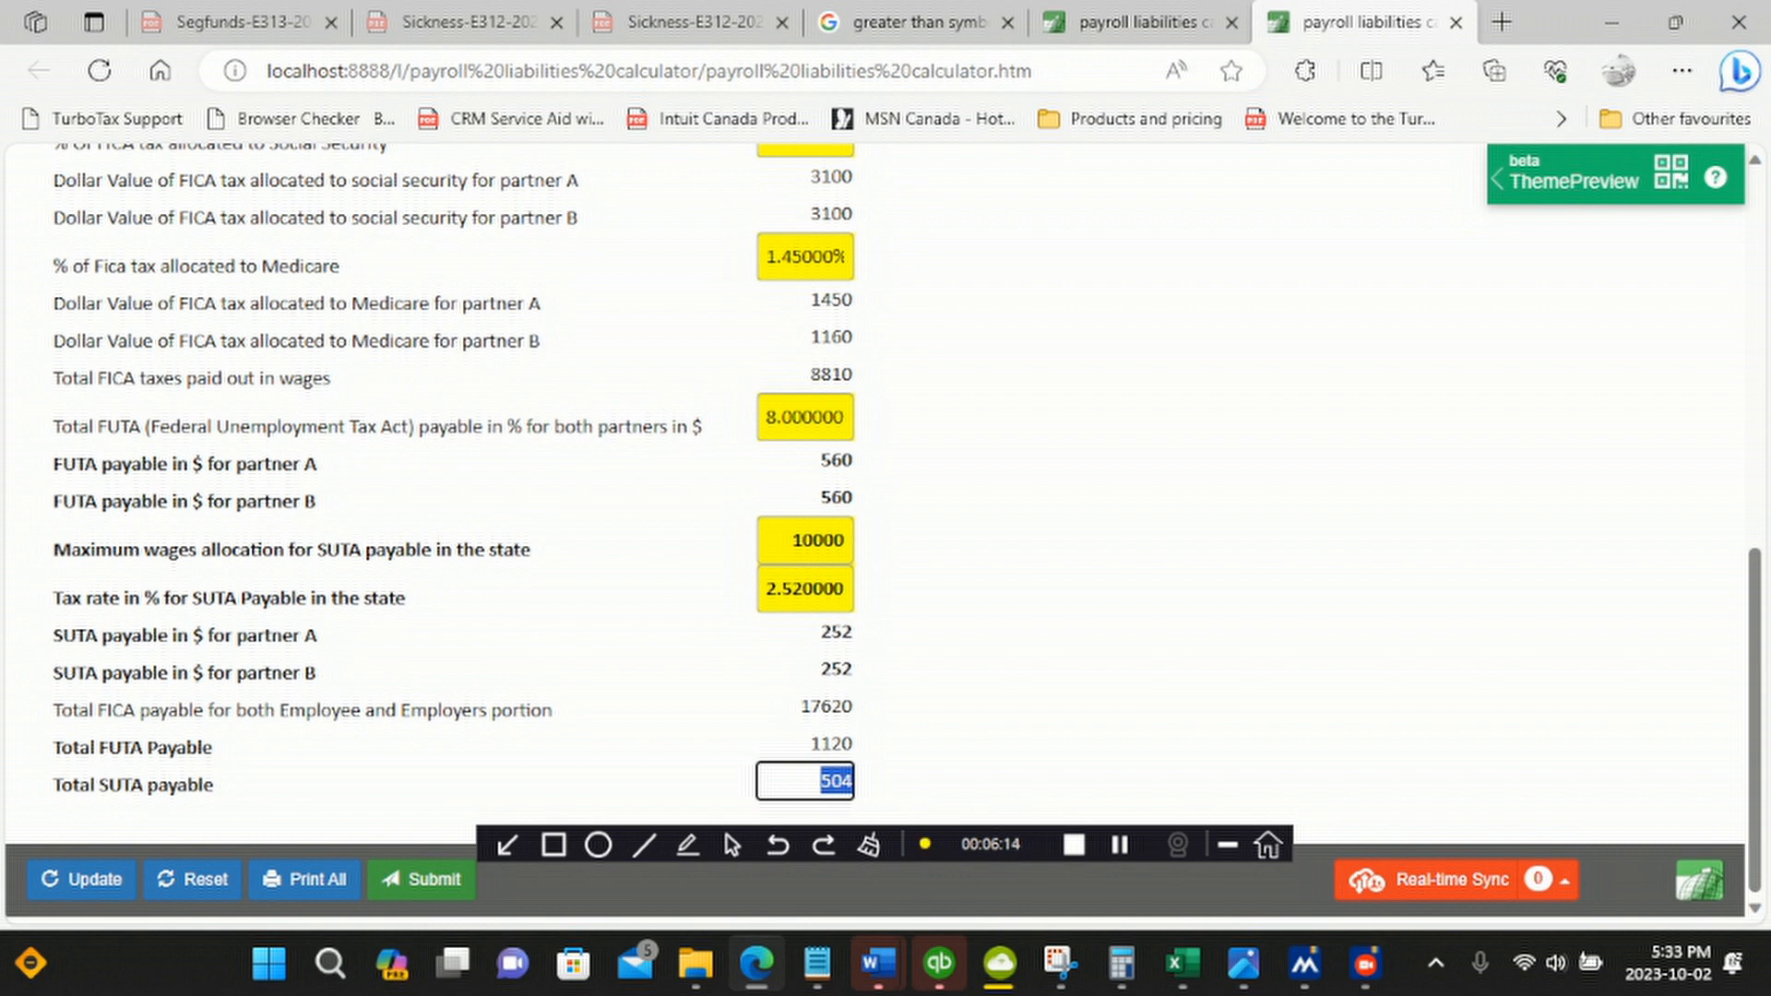
# Change the total FUTA percentage for both partners to 0.08% and check the total FUTA payable
pyautogui.click(804, 417)
pyautogui.write('0.08')
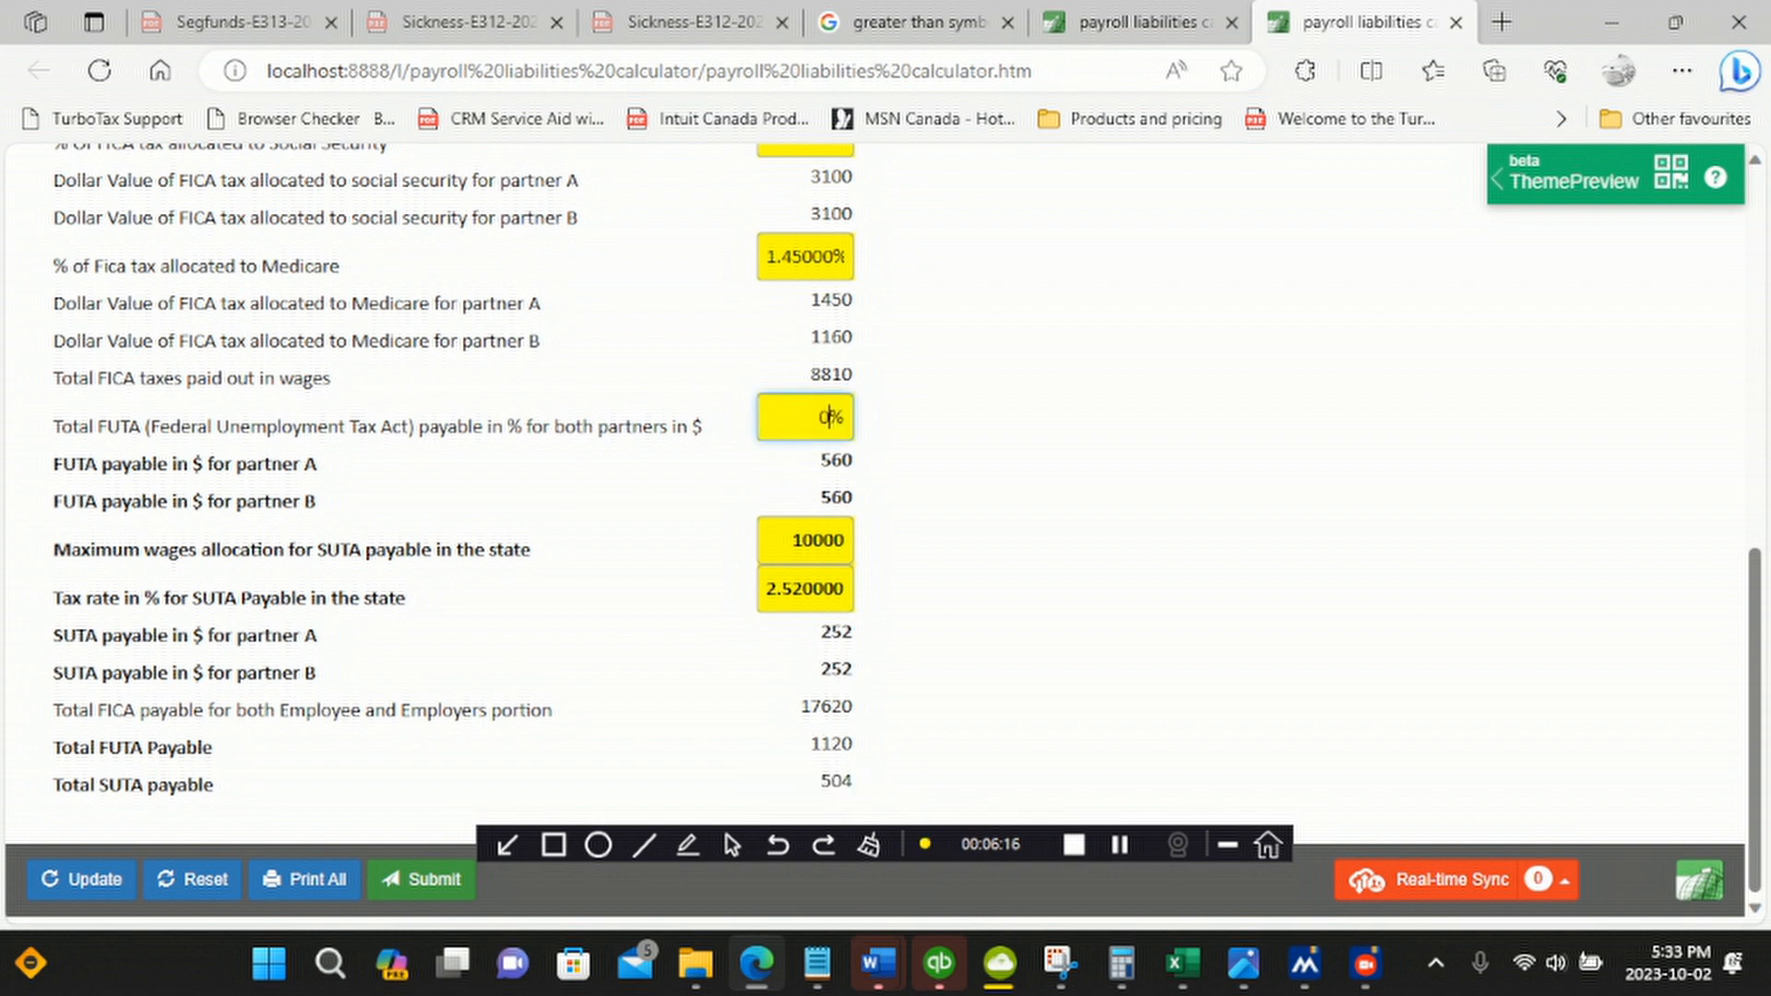
pyautogui.click(791, 540)
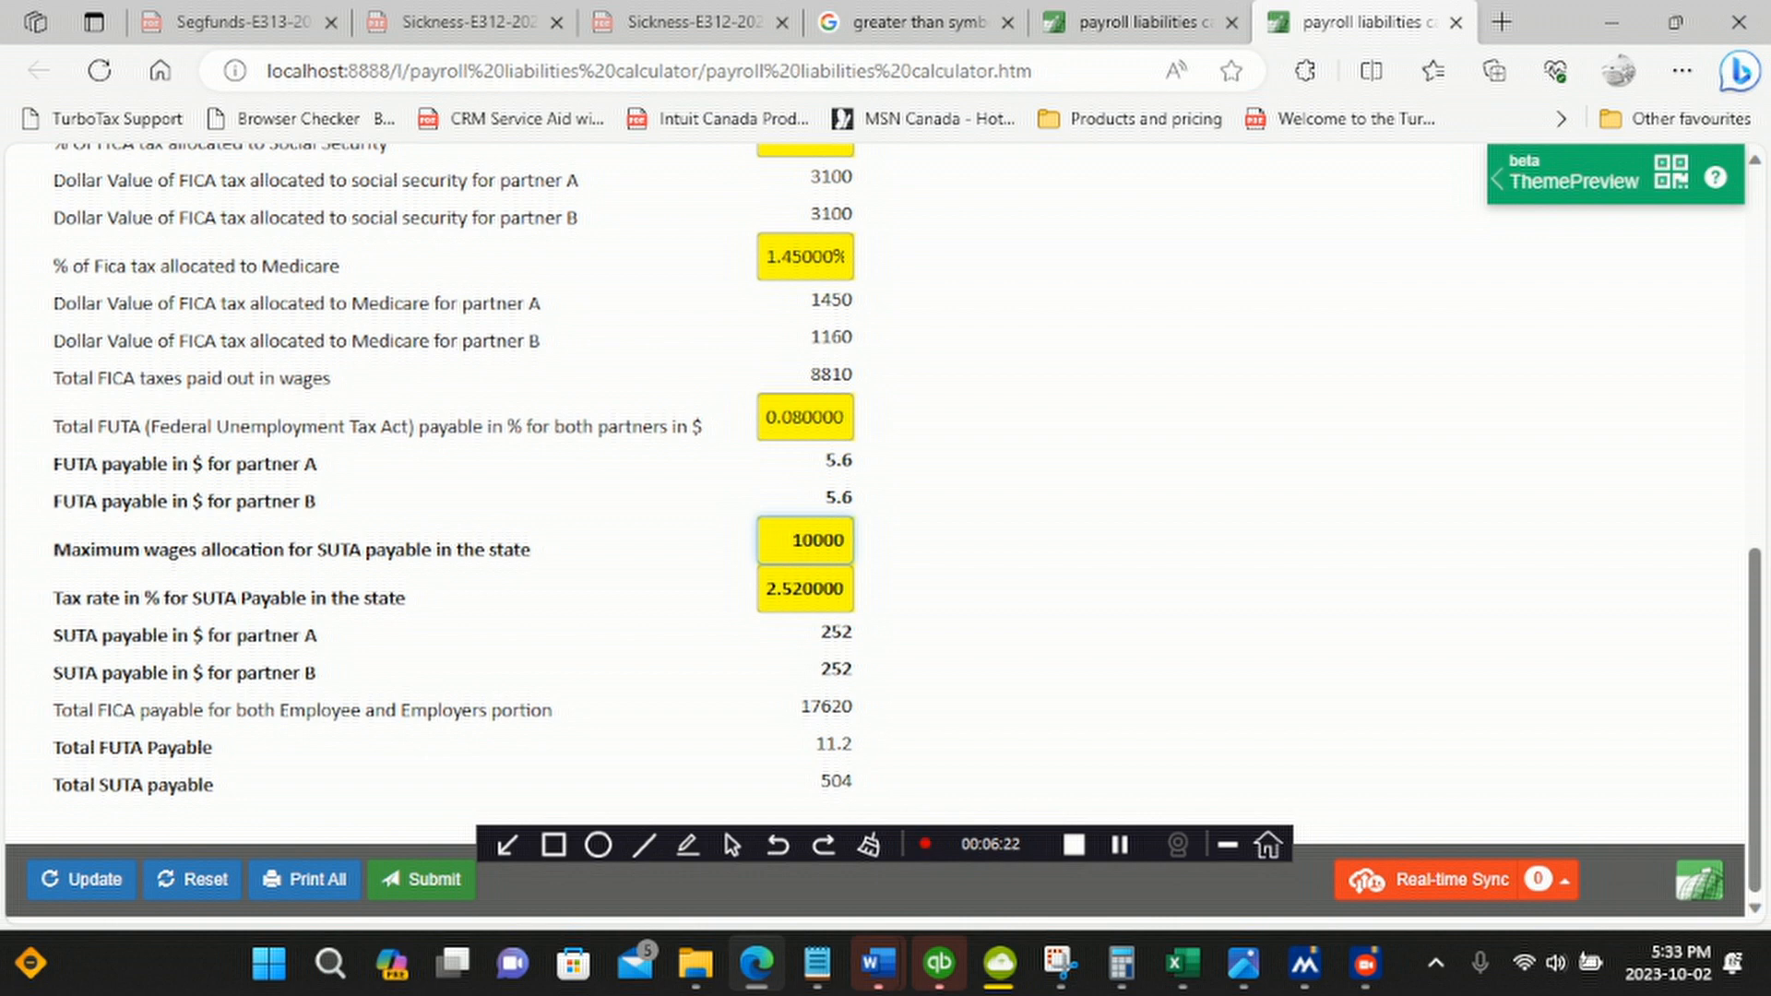
pyautogui.moveTo(93, 747); pyautogui.dragTo(202, 747)
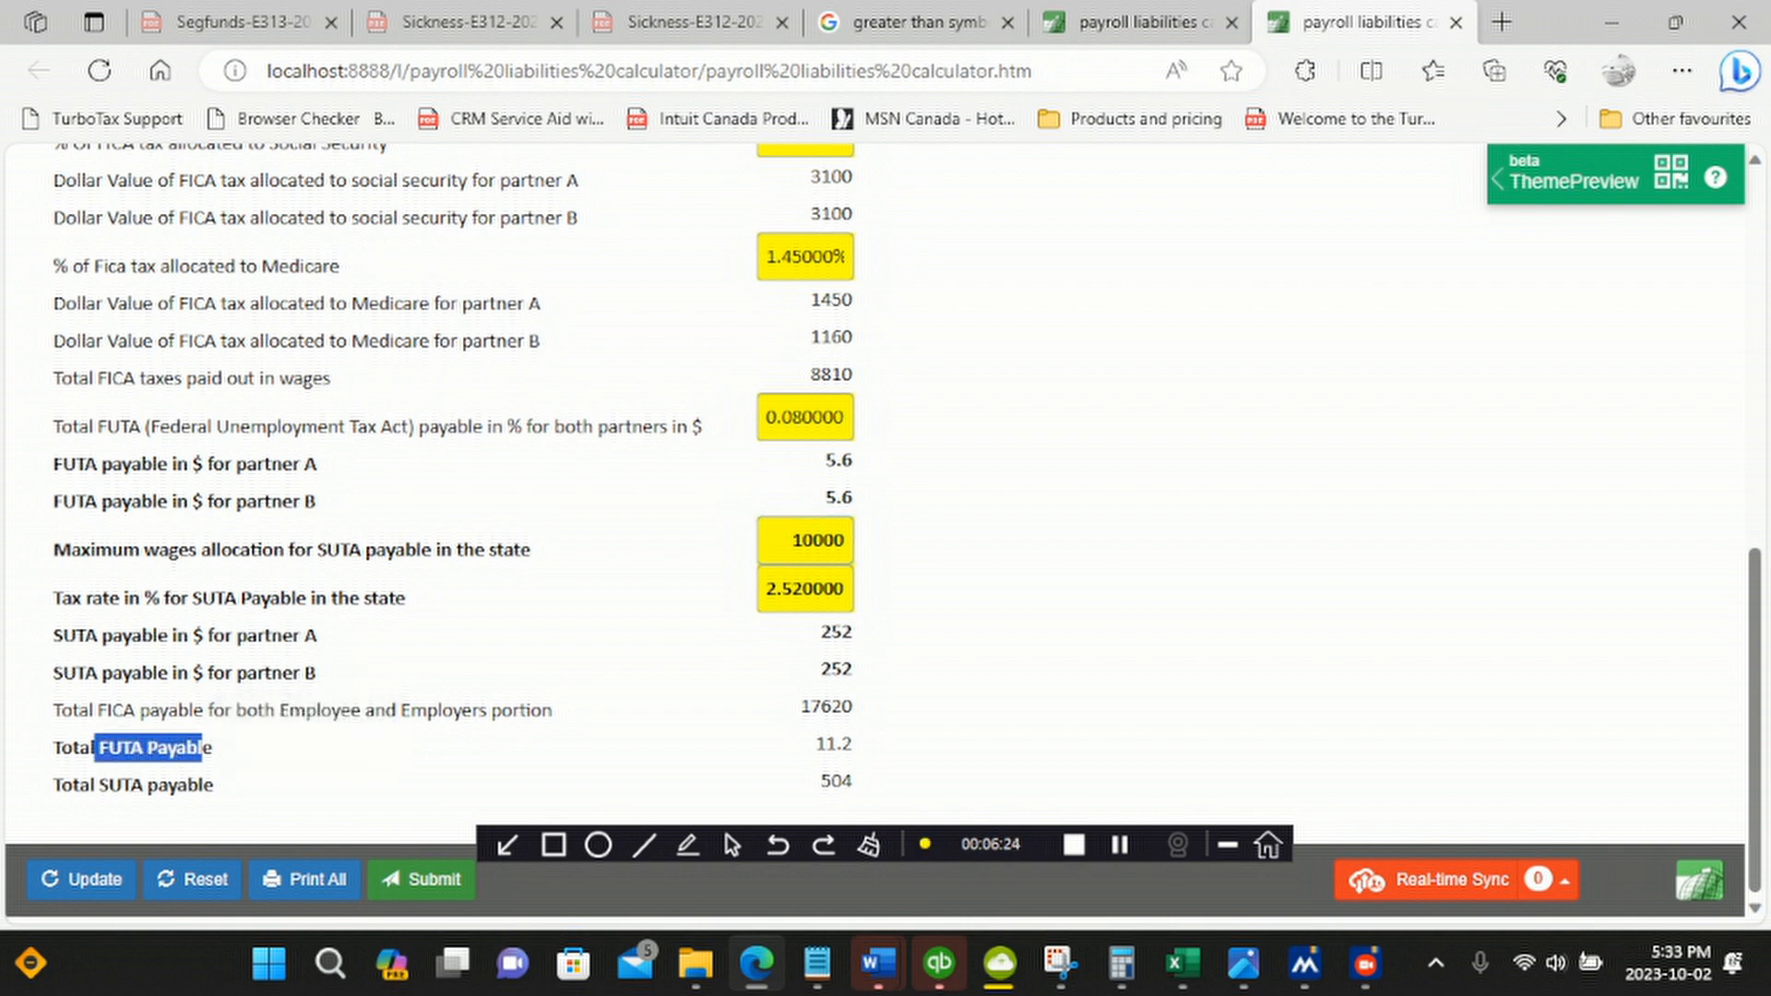
pyautogui.moveTo(815, 744); pyautogui.dragTo(856, 744)
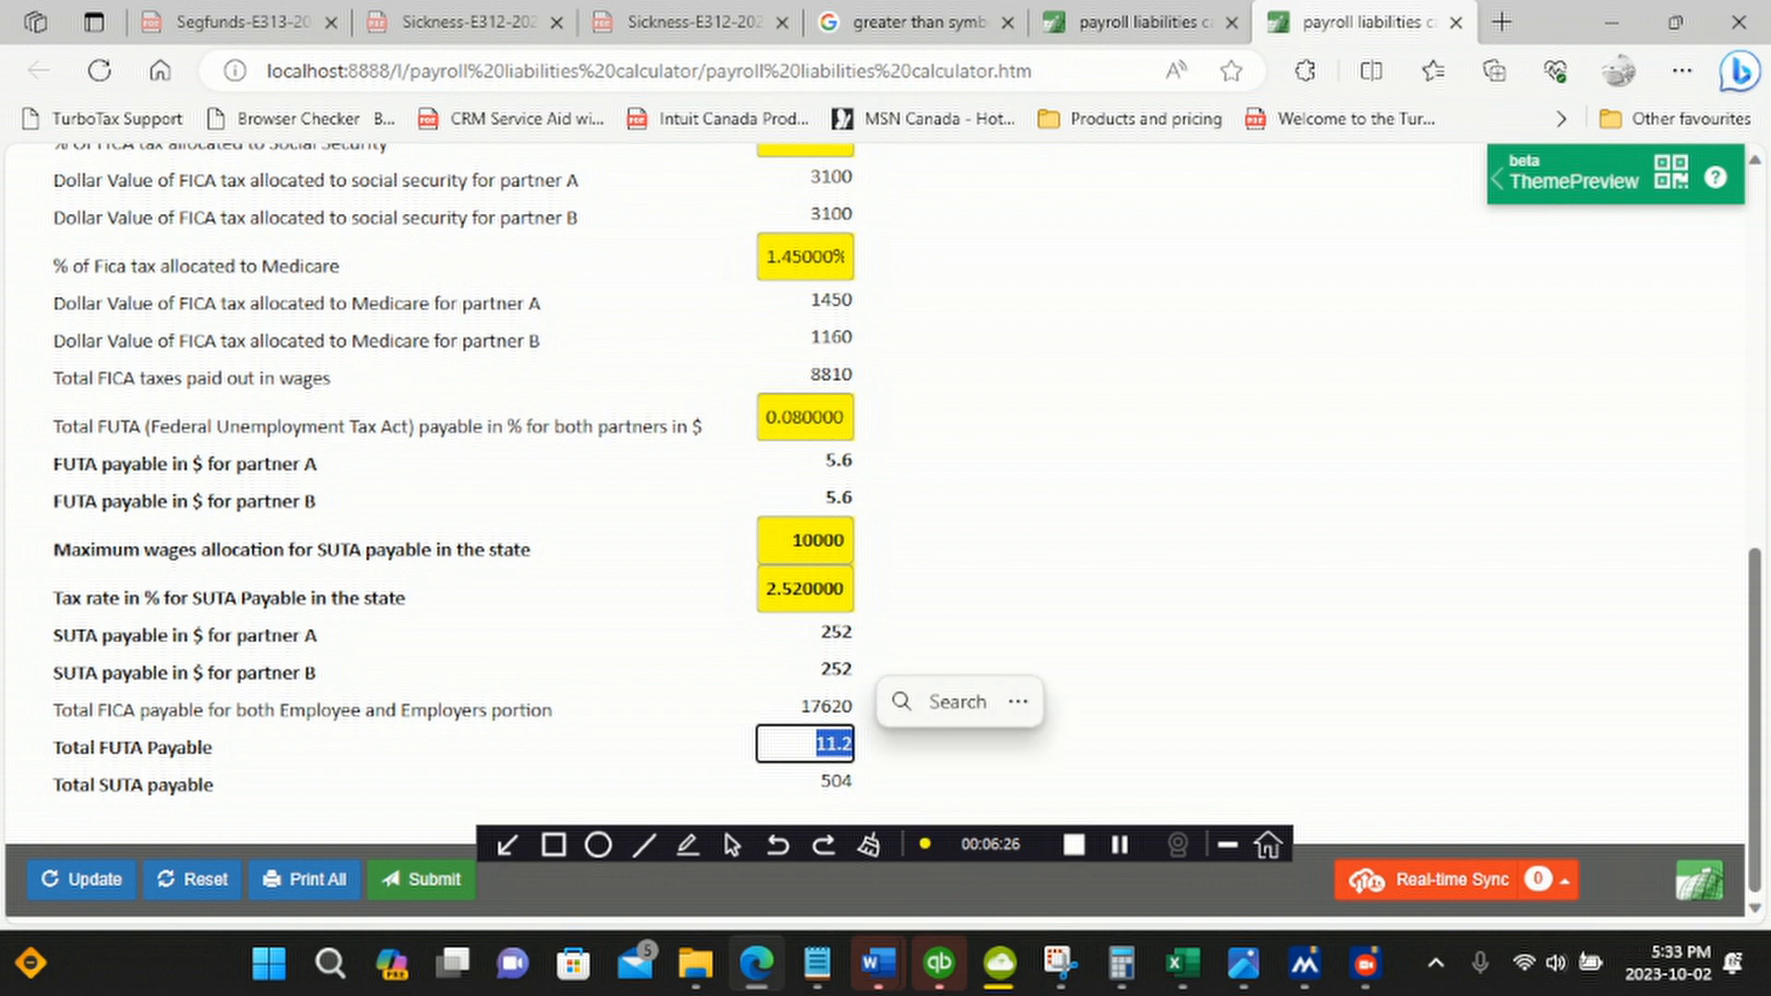
# Correct the total FUTA percentage for both partners to 0.8% and check the total FUTA payable
pyautogui.moveTo(765, 418); pyautogui.dragTo(856, 418)
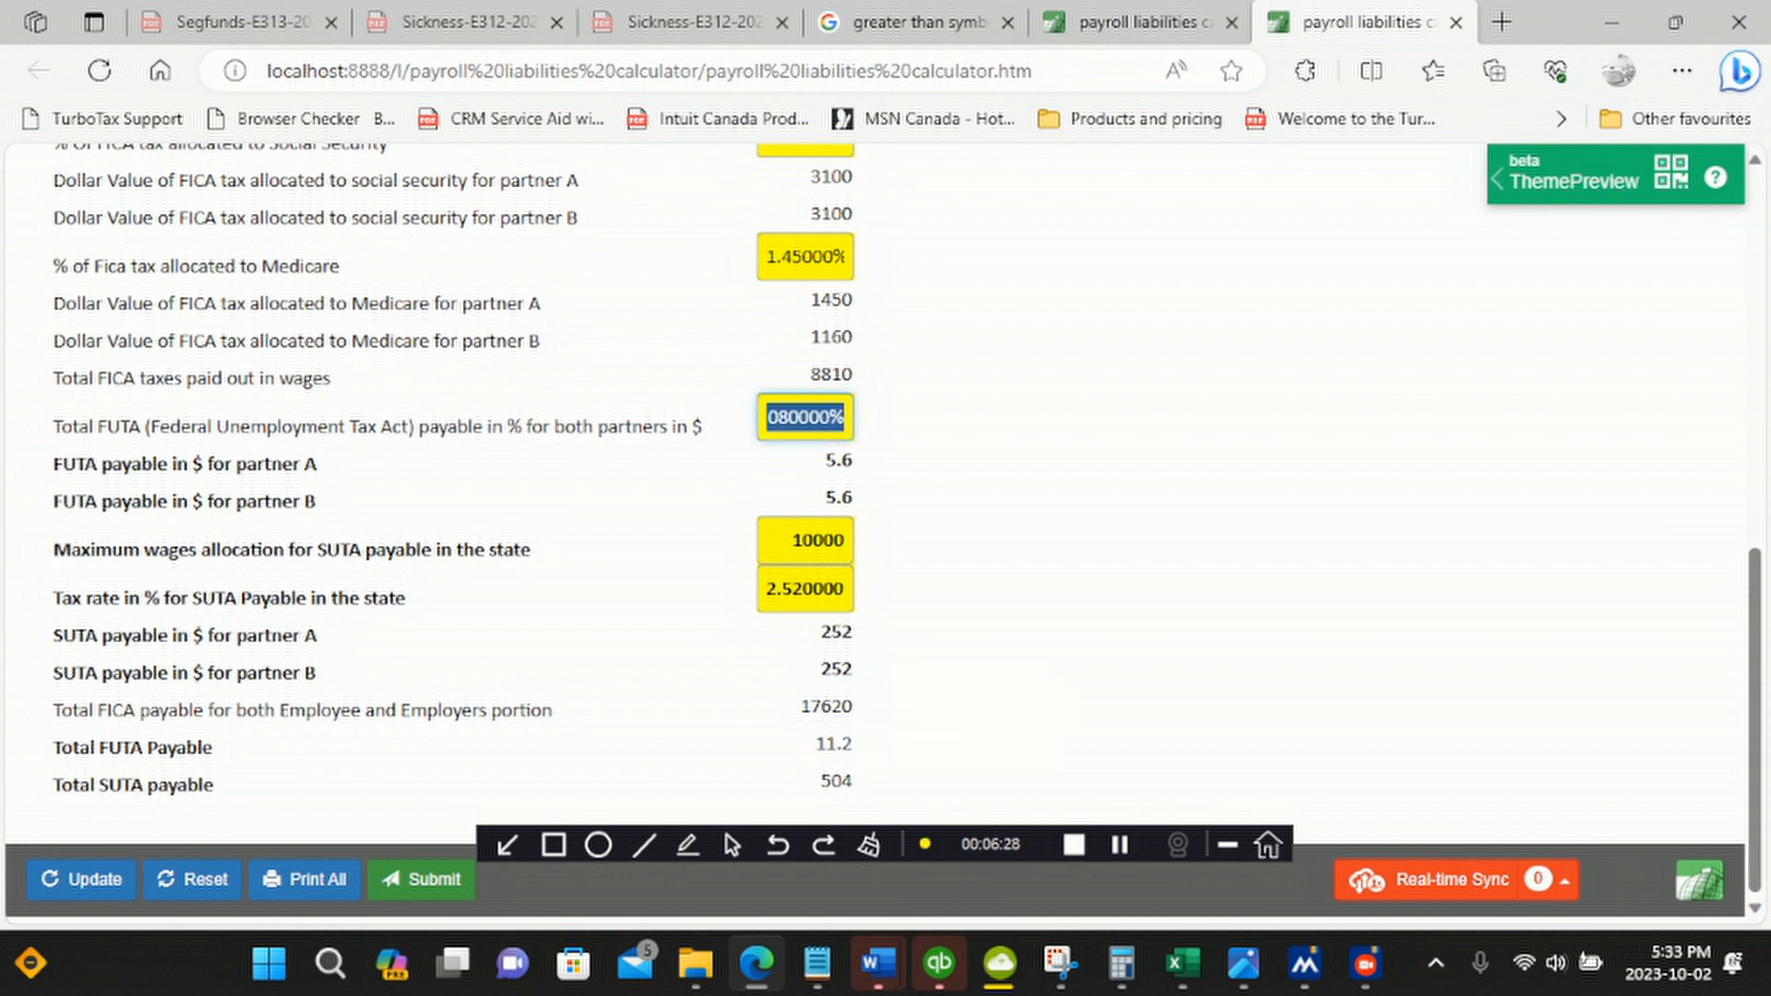
pyautogui.write('0.8')
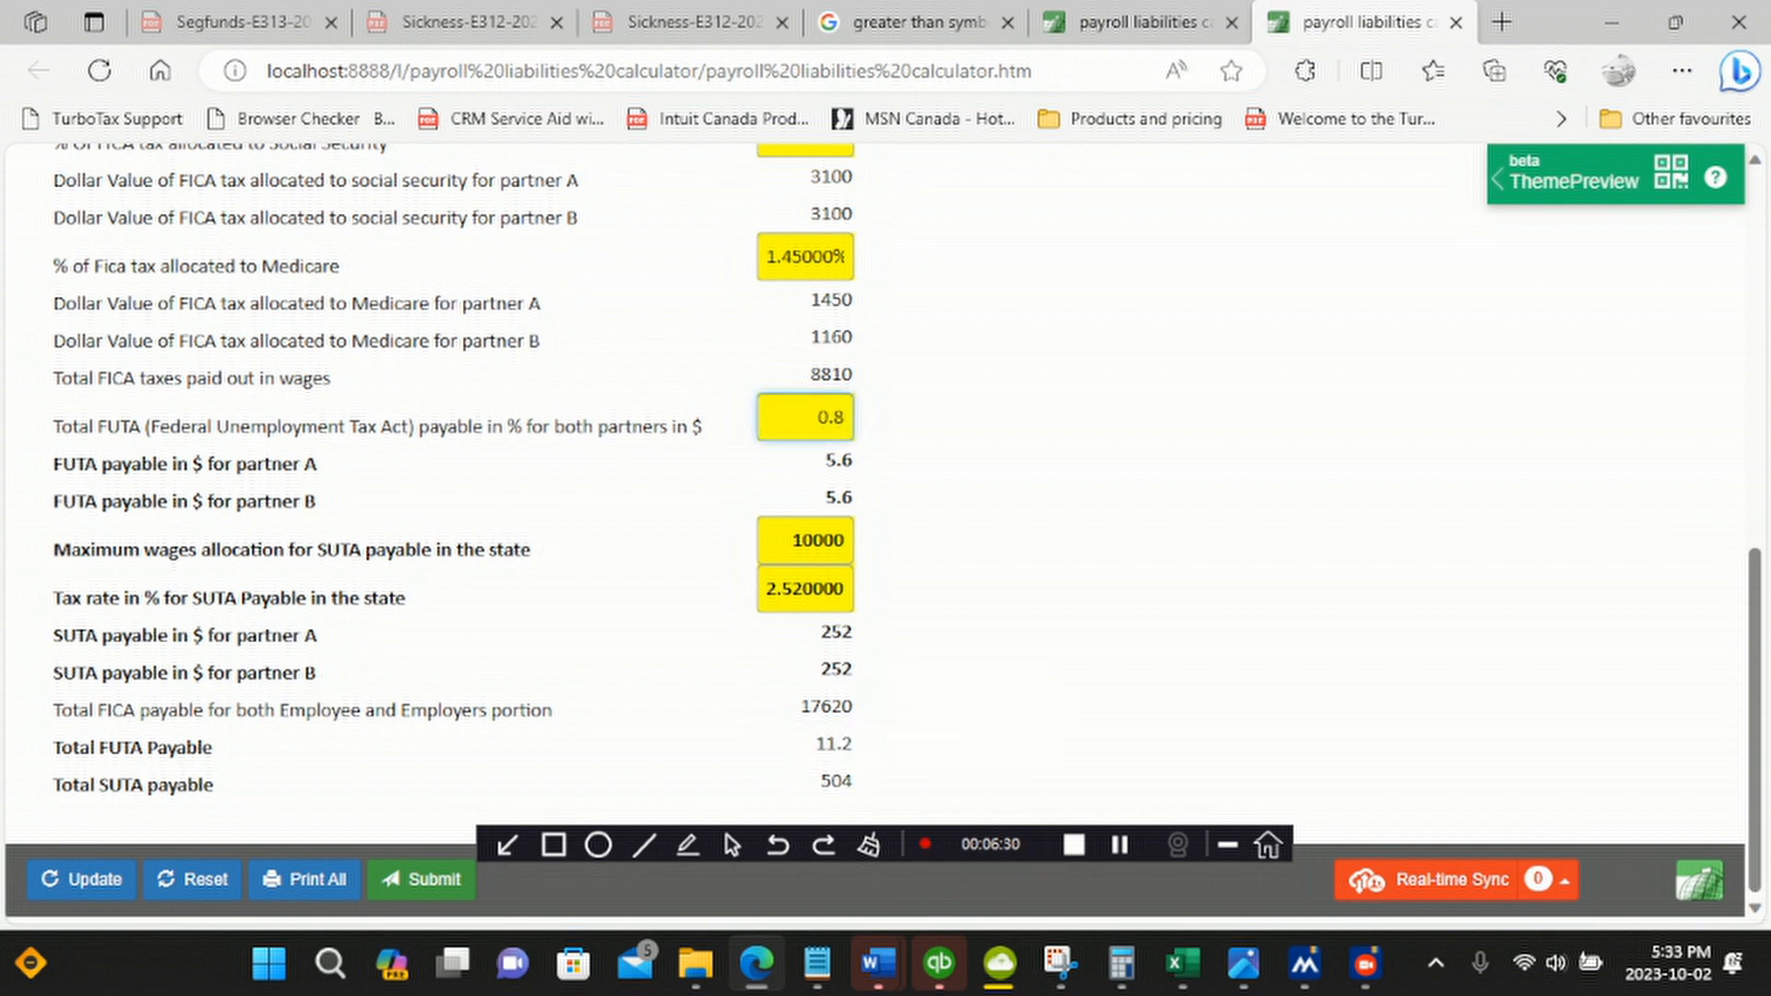
pyautogui.click(818, 744)
pyautogui.doubleClick(835, 745)
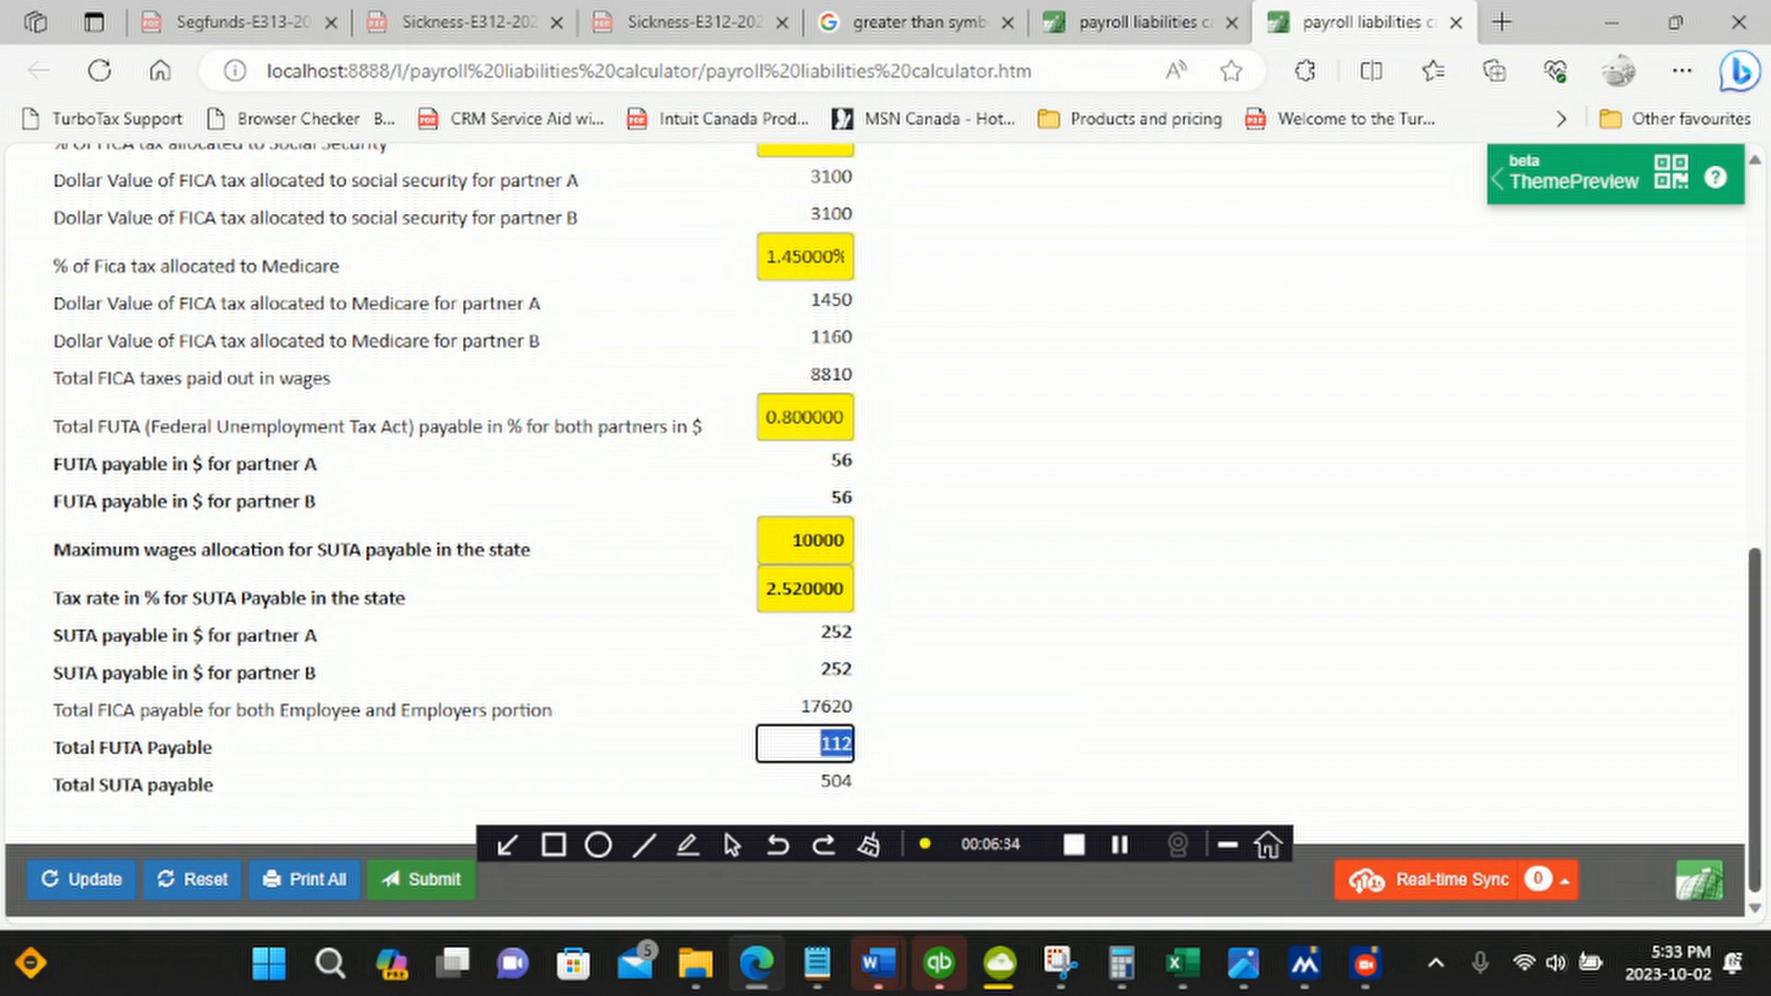
# Review the entered wages, tax rates and calculated amounts in the employees and employers portions of the calculator
pyautogui.scroll(4, 836, 744)
pyautogui.scroll(5, 876, 533)
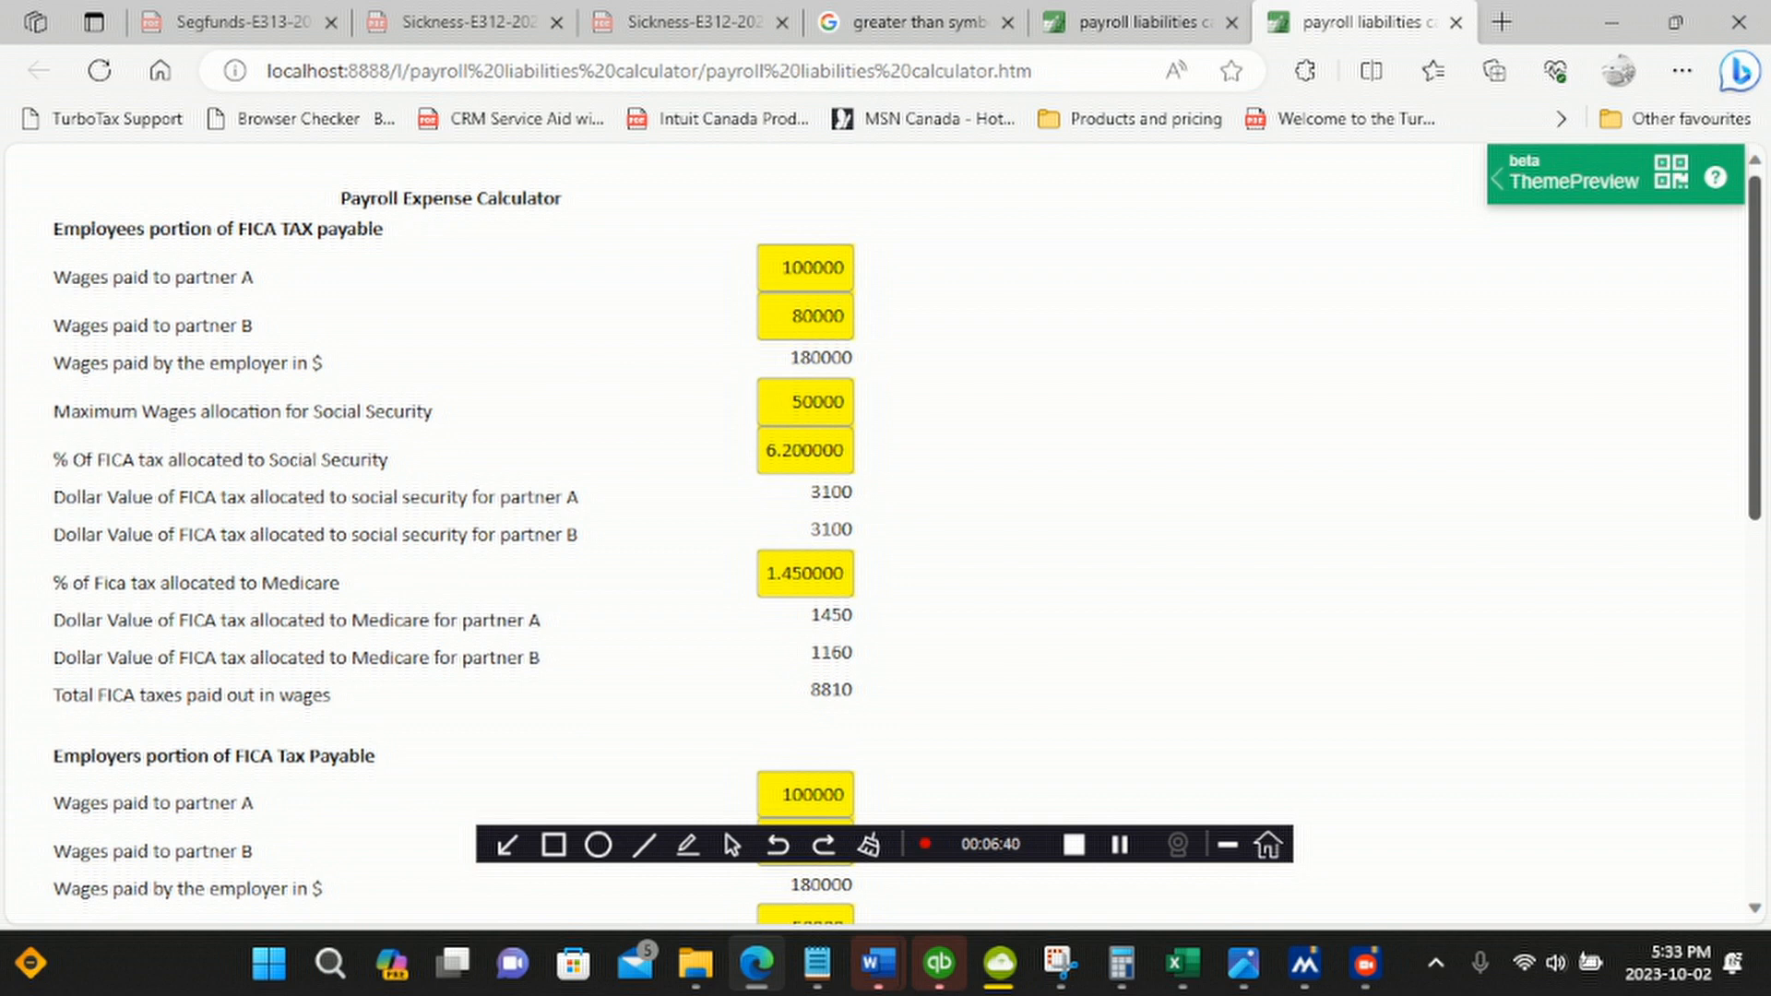
pyautogui.scroll(-3, 886, 535)
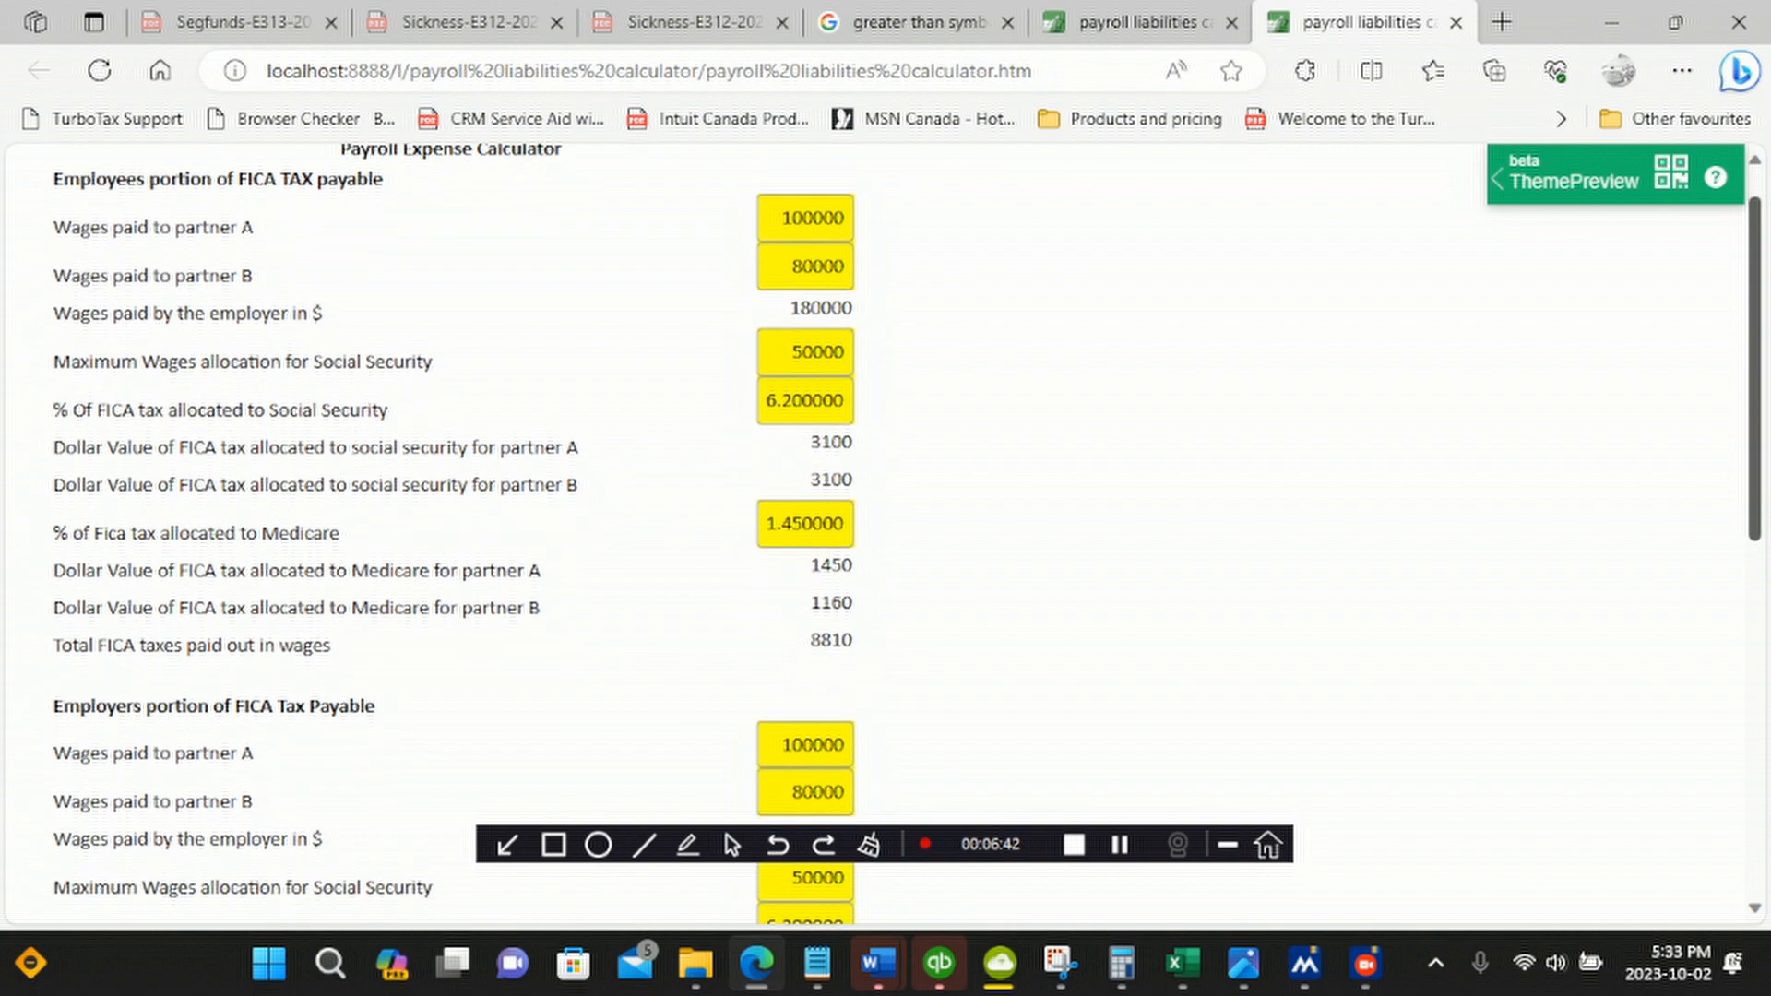
pyautogui.scroll(-1, 885, 535)
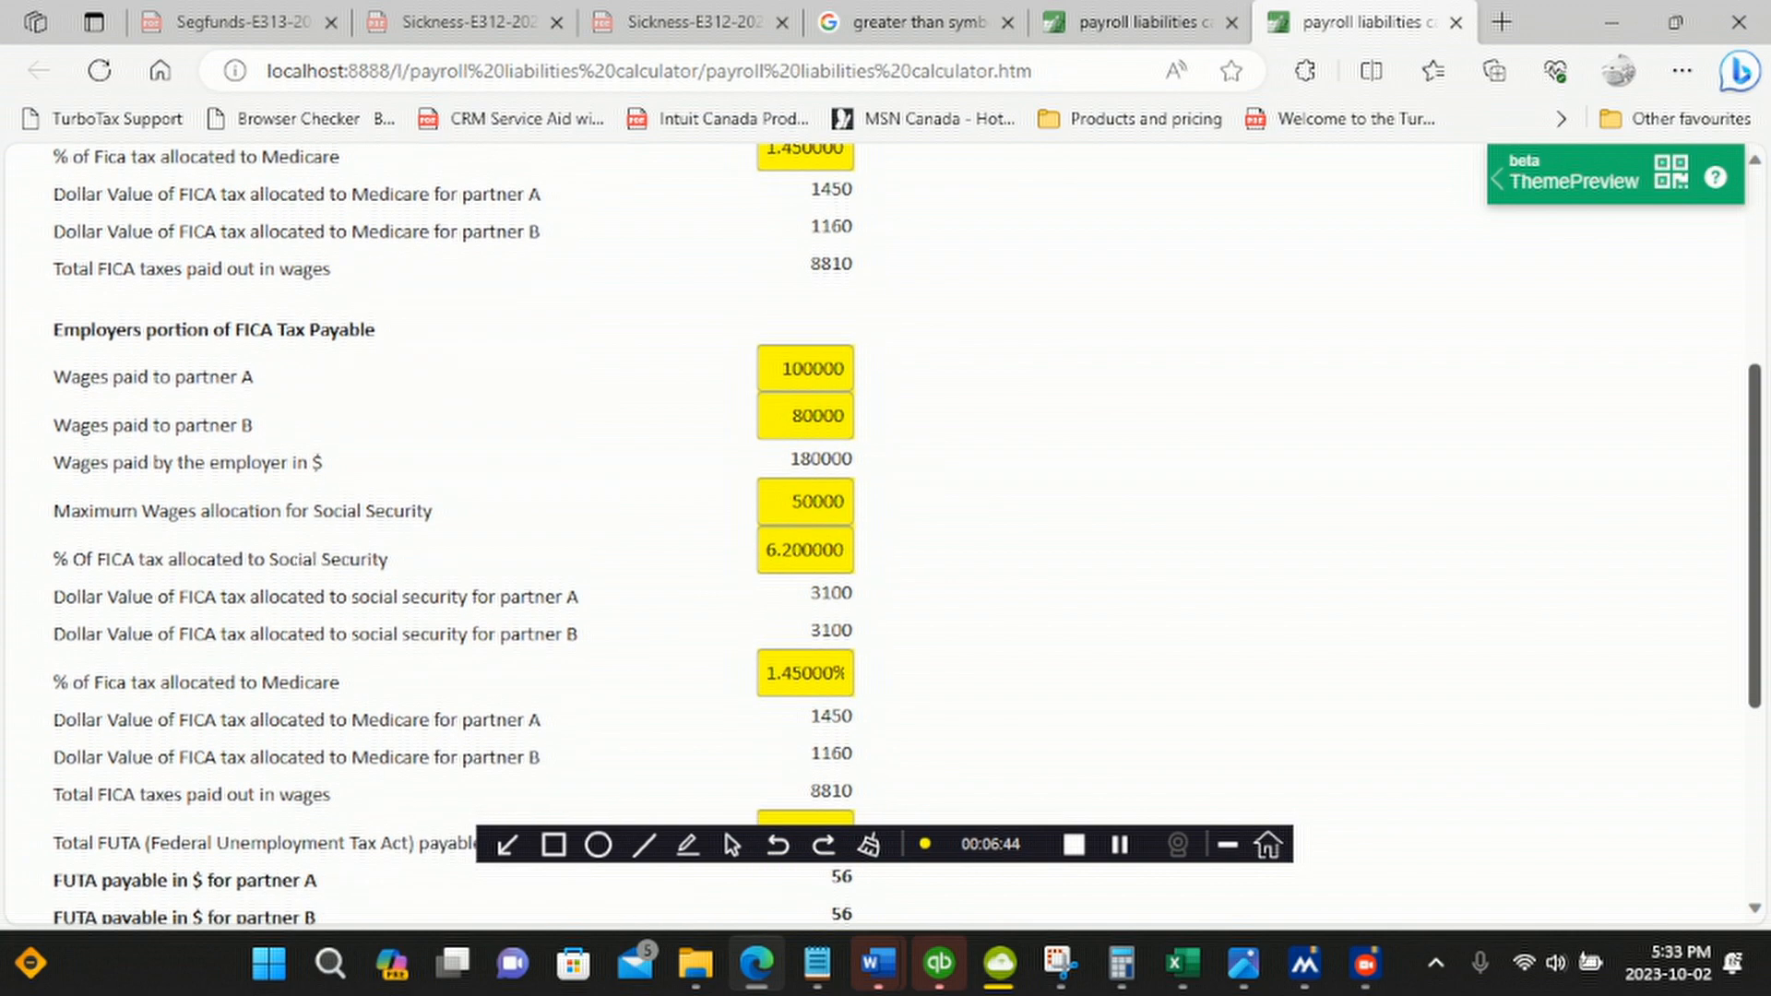
pyautogui.scroll(-3, 886, 535)
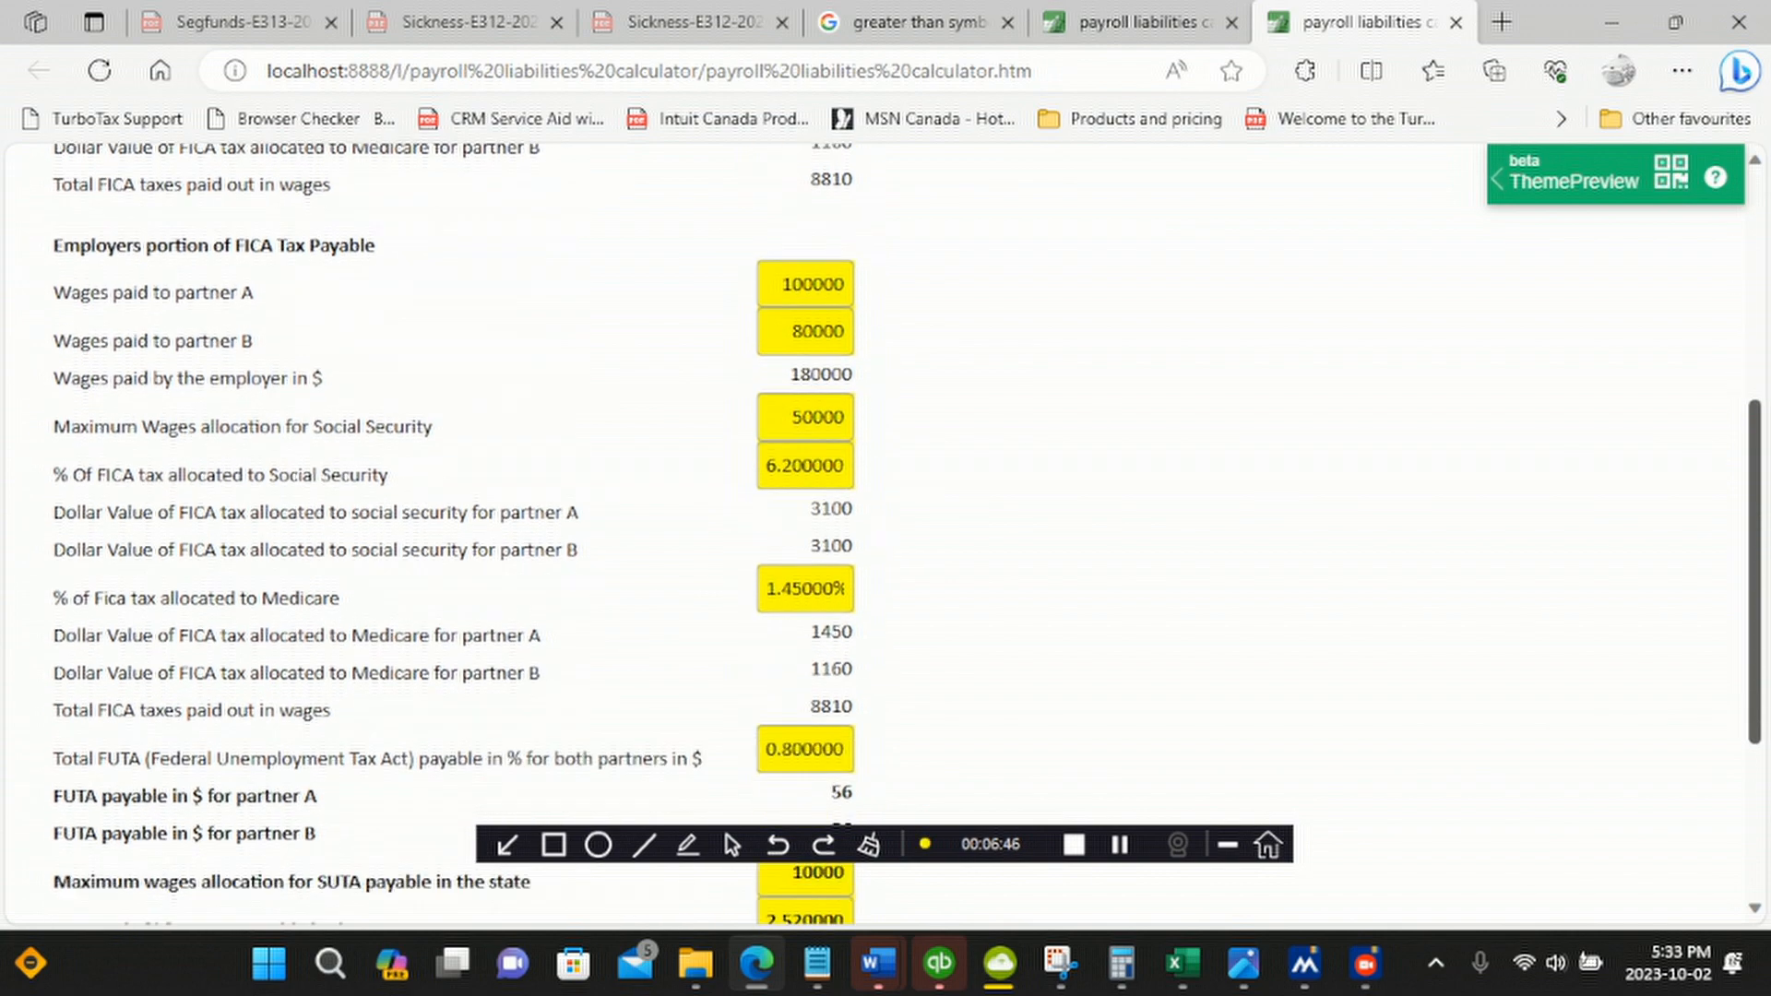